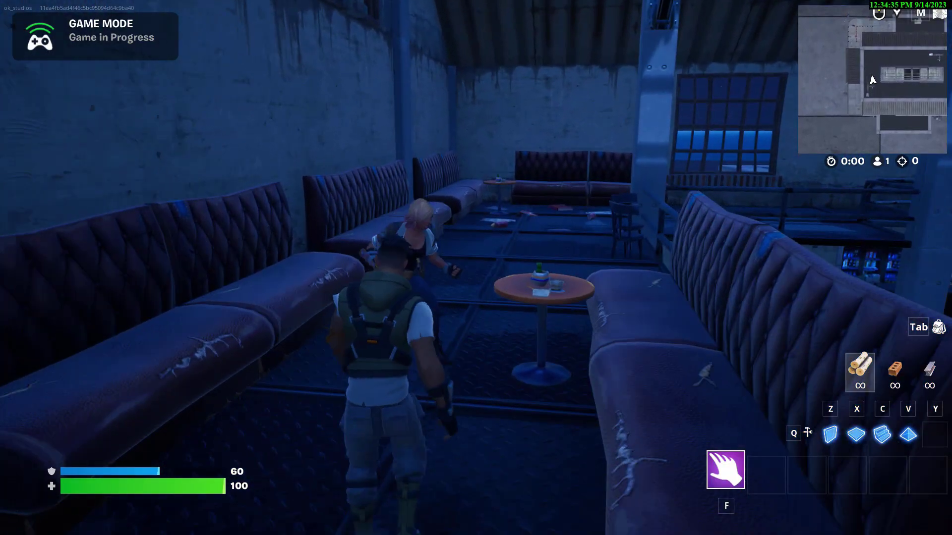
{"action": "key", "text": "w"}
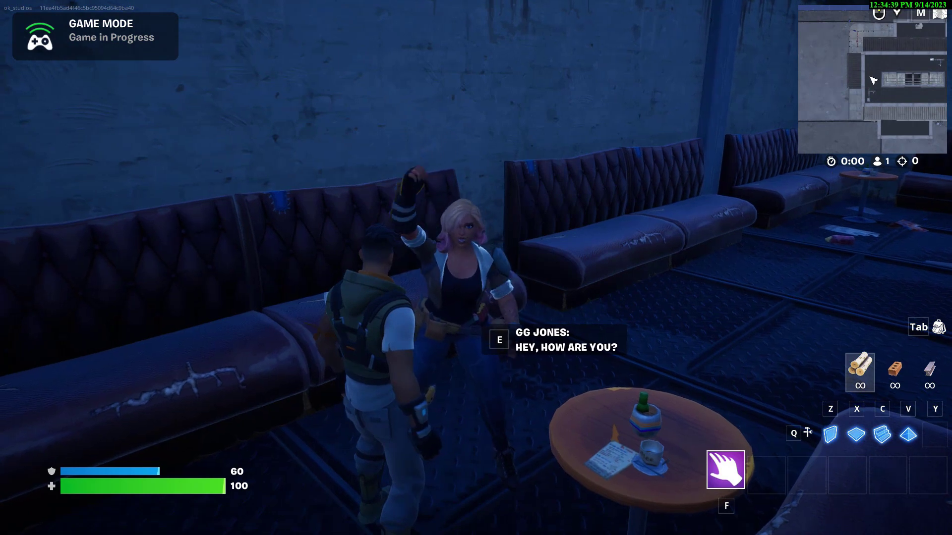
Walk to Penny, talk to her, accept a margarita, and finish with 'SURE, NO PROBLEM.'
{"action": "key", "text": "e"}
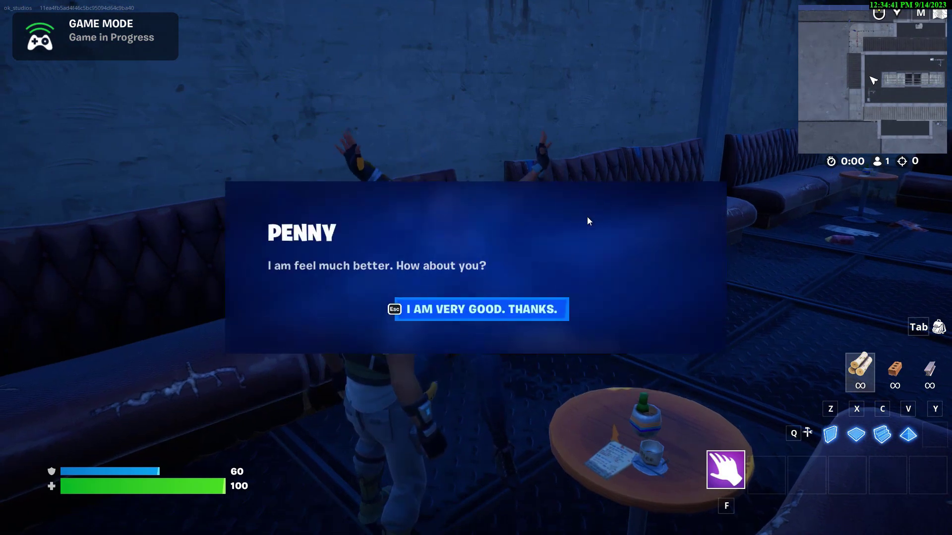
{"action": "left_click", "coordinate": [480, 309]}
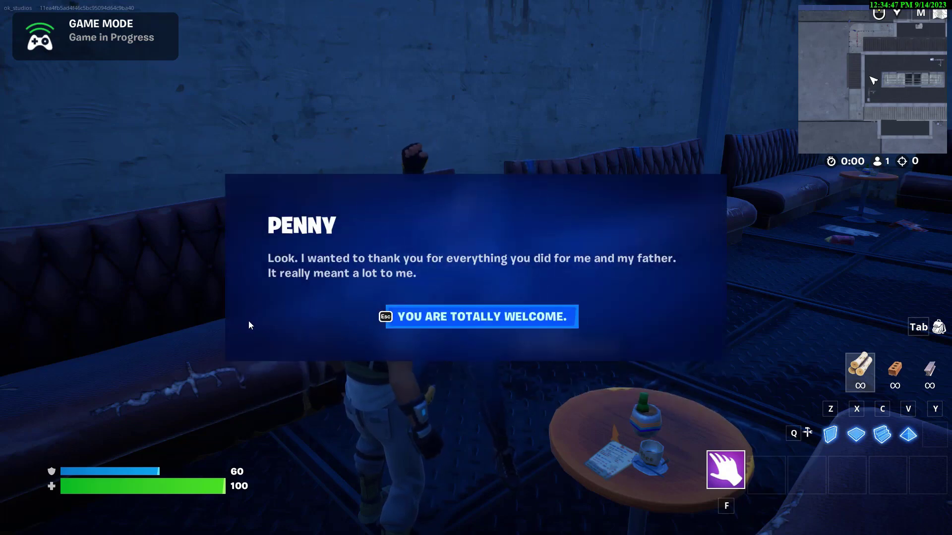
{"action": "left_click", "coordinate": [451, 320]}
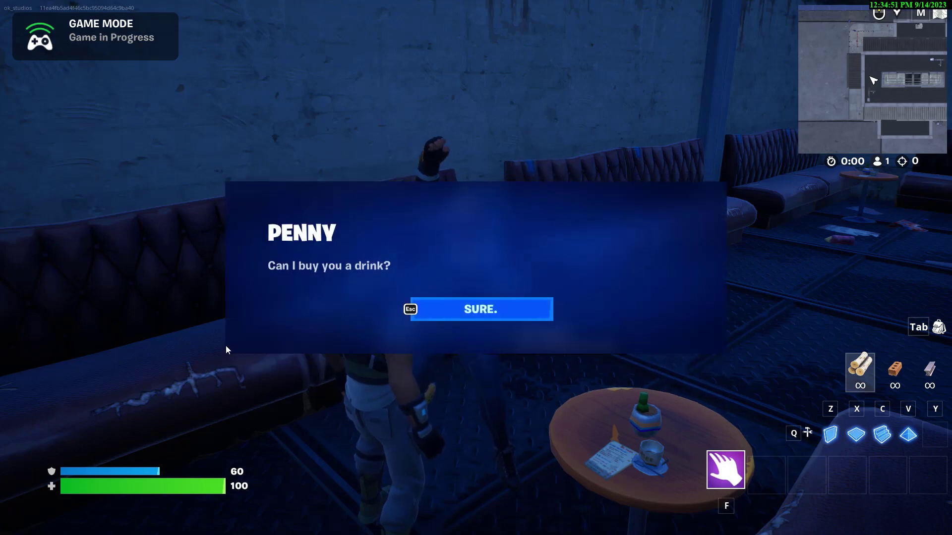
{"action": "left_click", "coordinate": [477, 305]}
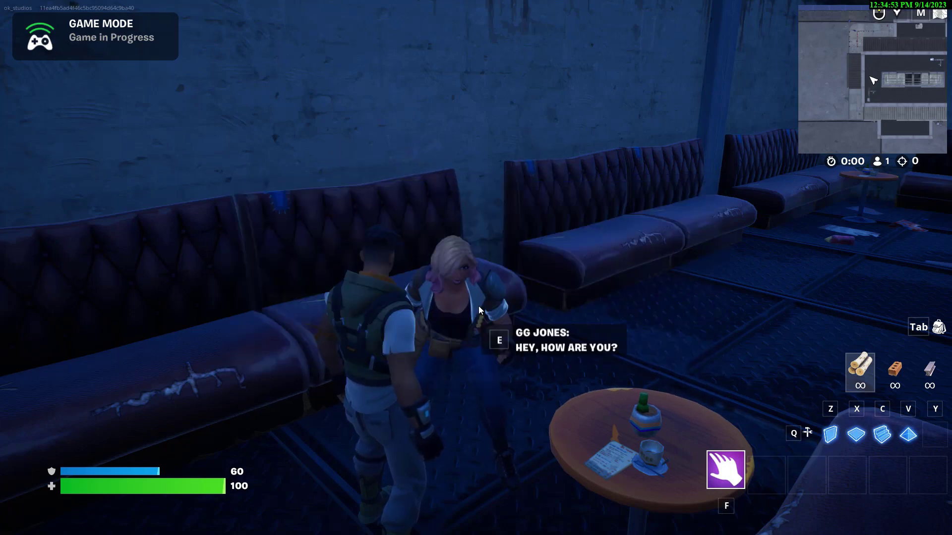
{"action": "left_click", "coordinate": [463, 316]}
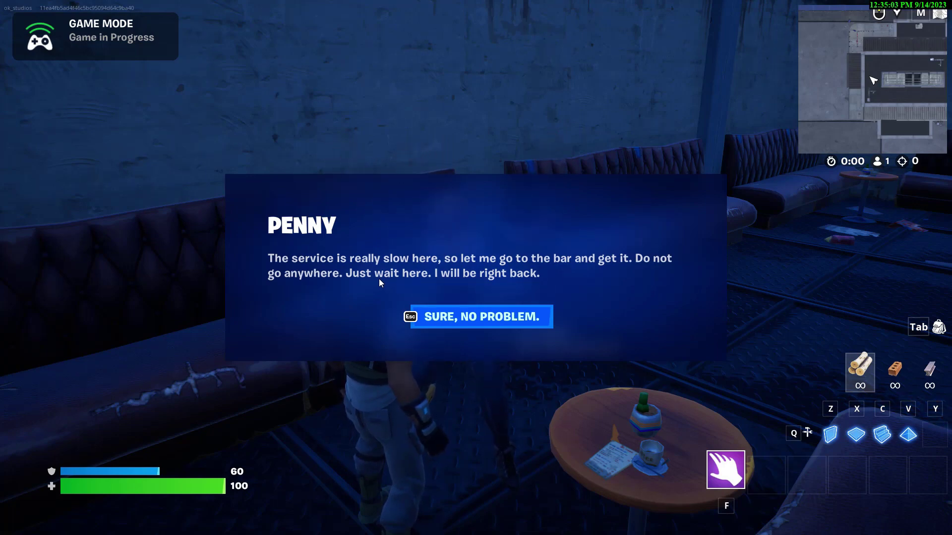
{"action": "left_click", "coordinate": [441, 316]}
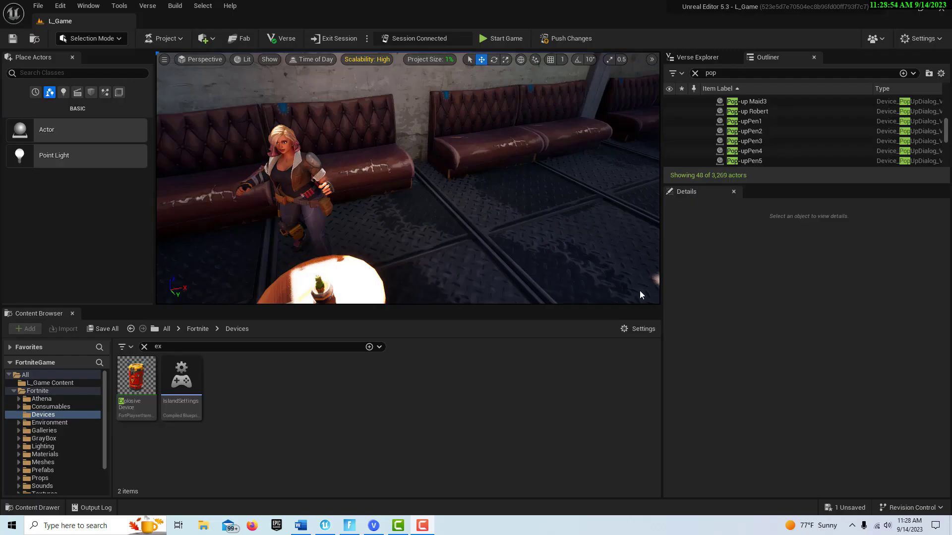
Clear the 'pop' Outliner filter to list all 3,269 actors and fly to the bar counter
{"action": "right_click_drag", "start_coordinate": [640, 295], "coordinate": [379, 164]}
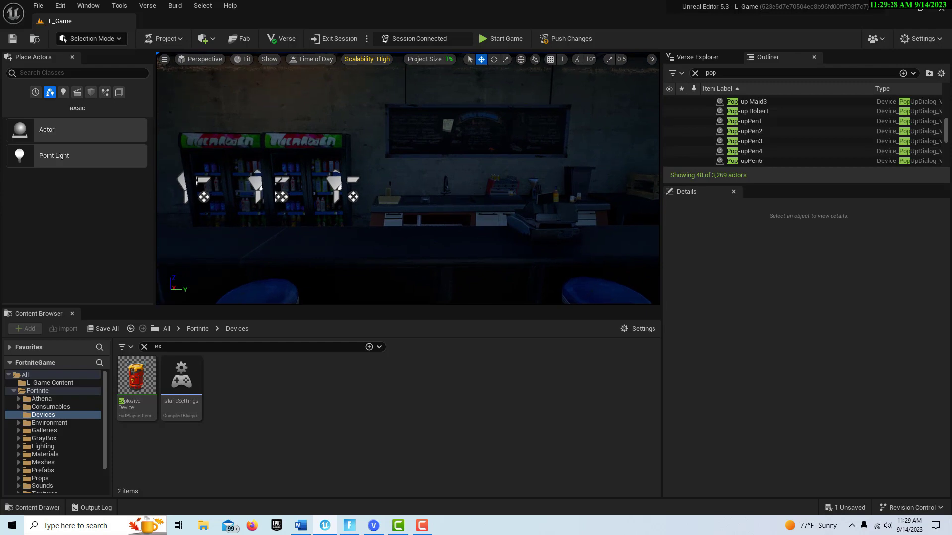
{"action": "mouse_move", "coordinate": [378, 165]}
{"action": "right_mouse_down"}
{"action": "mouse_move", "coordinate": [389, 164]}
{"action": "mouse_move", "coordinate": [381, 165]}
{"action": "right_mouse_up"}
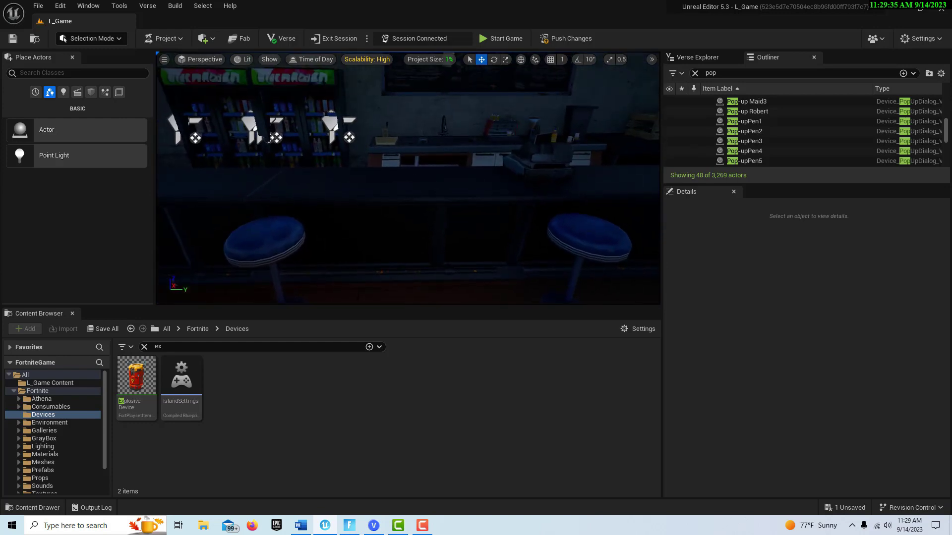
{"action": "left_click", "coordinate": [744, 74]}
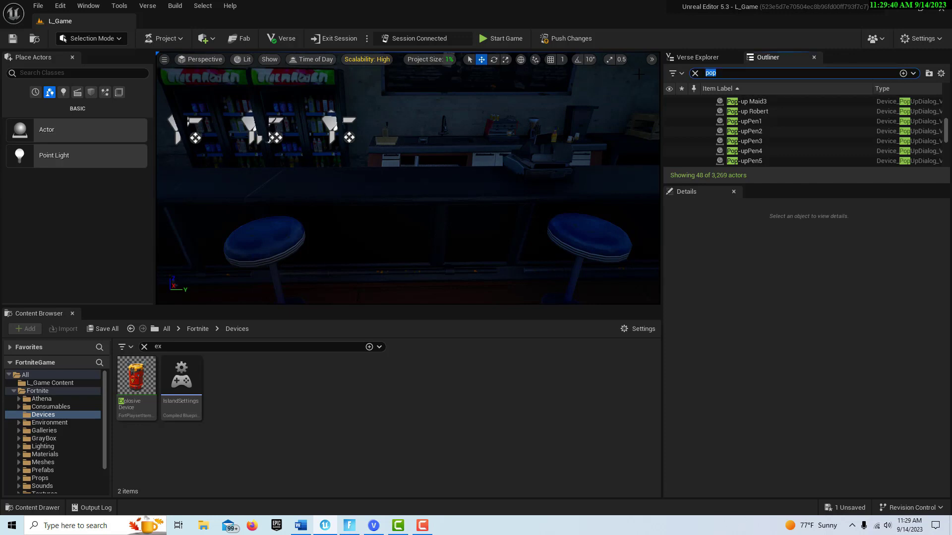
{"action": "key", "text": "BackSpace"}
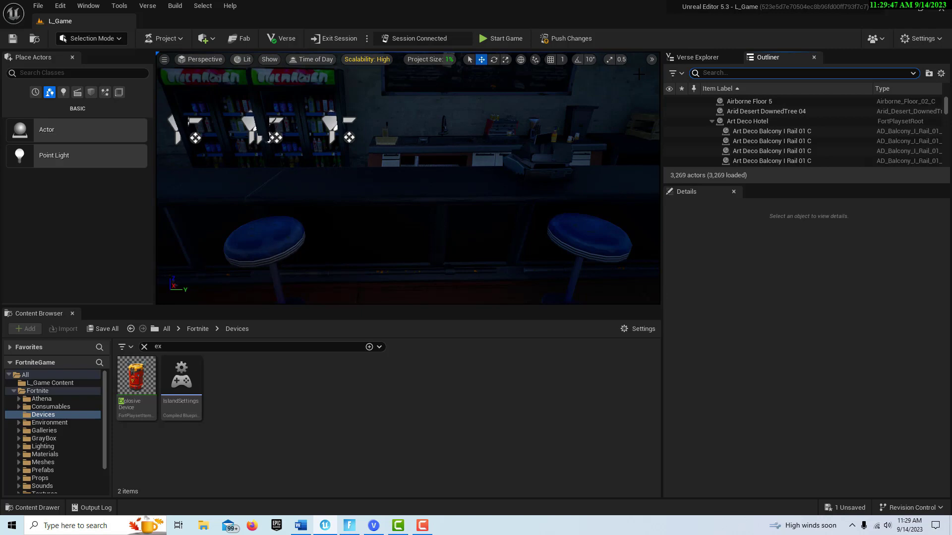
{"action": "mouse_move", "coordinate": [407, 179]}
{"action": "right_mouse_down"}
{"action": "mouse_move", "coordinate": [412, 208]}
{"action": "mouse_move", "coordinate": [416, 183]}
{"action": "mouse_move", "coordinate": [439, 181]}
{"action": "mouse_move", "coordinate": [418, 183]}
{"action": "right_mouse_up"}
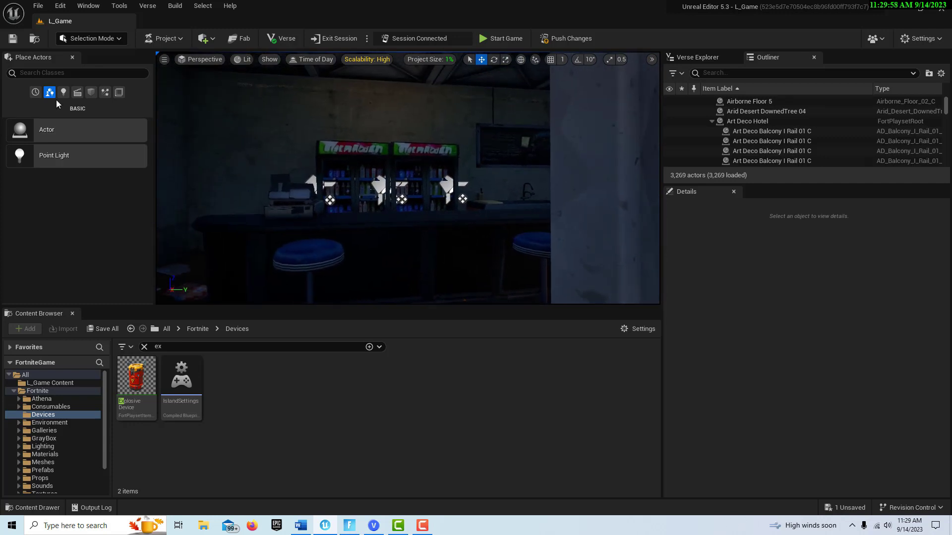
Place a Cine Camera Actor in front of the bar and raise it to bar height
{"action": "left_click", "coordinate": [47, 73]}
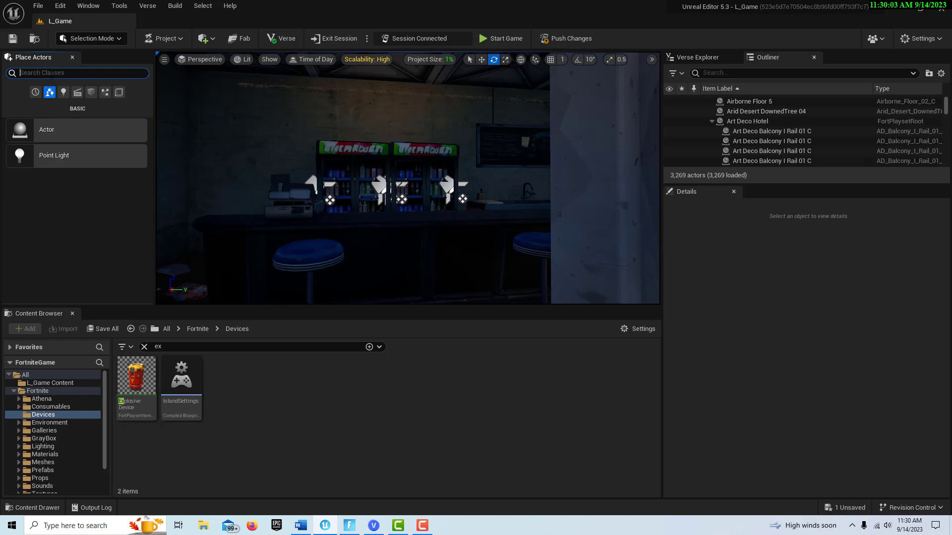
{"action": "type", "text": "cine"}
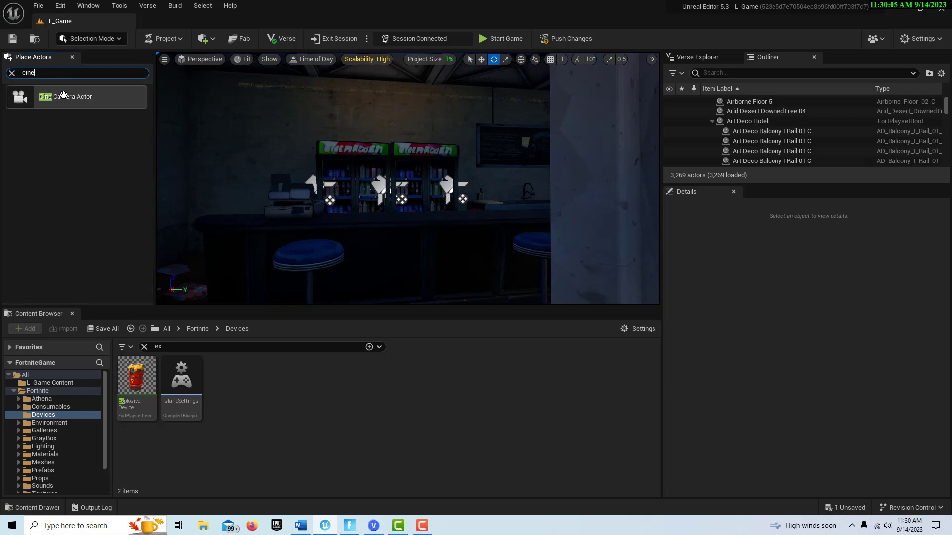
{"action": "left_click_drag", "start_coordinate": [63, 95], "coordinate": [420, 274]}
{"action": "key", "text": "w"}
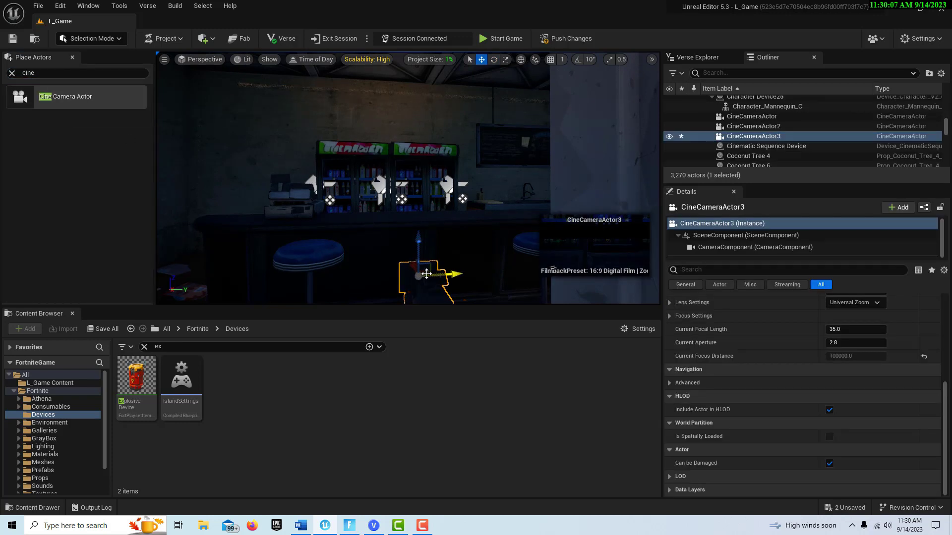
{"action": "left_click_drag", "start_coordinate": [419, 254], "coordinate": [395, 171]}
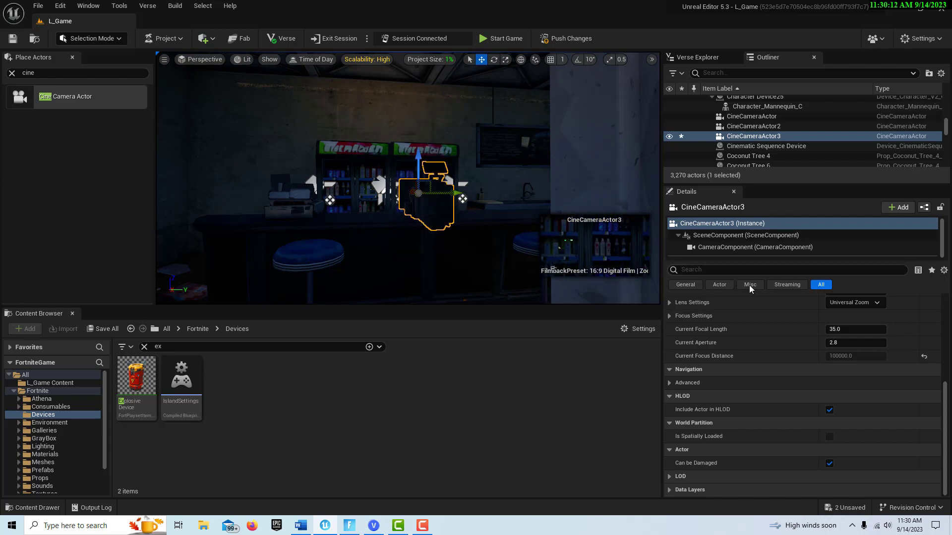
Move the camera closer along X, set focal length about 12.9, Z 6646 and aperture 22
{"action": "scroll", "coordinate": [838, 317], "scroll_direction": "up", "scroll_amount": 6}
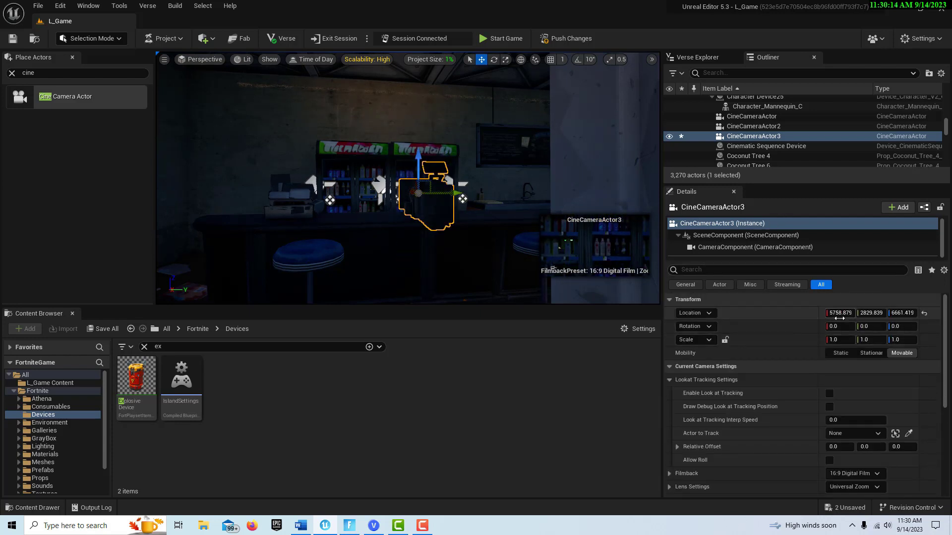
{"action": "left_click_drag", "start_coordinate": [840, 313], "coordinate": [820, 313]}
{"action": "scroll", "coordinate": [858, 449], "scroll_direction": "down", "scroll_amount": 3}
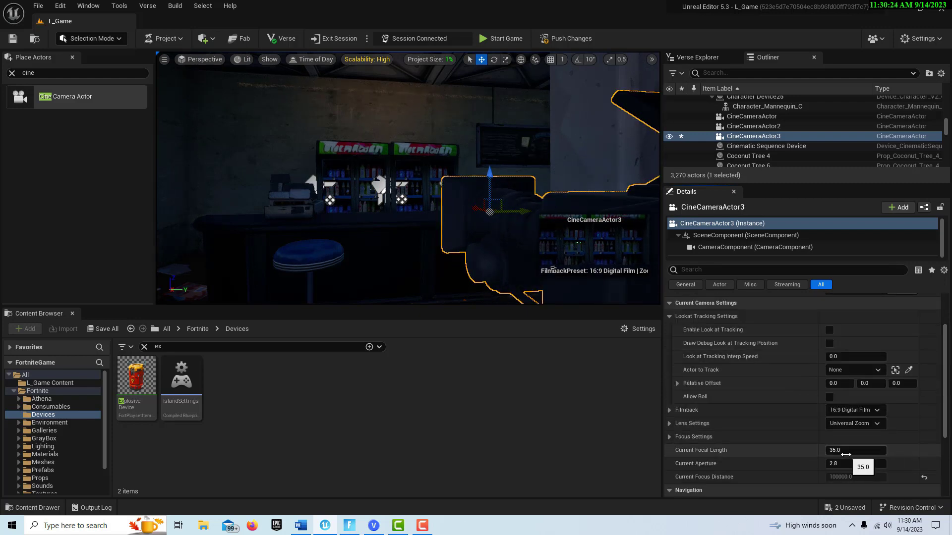
{"action": "left_click_drag", "start_coordinate": [855, 450], "coordinate": [838, 451]}
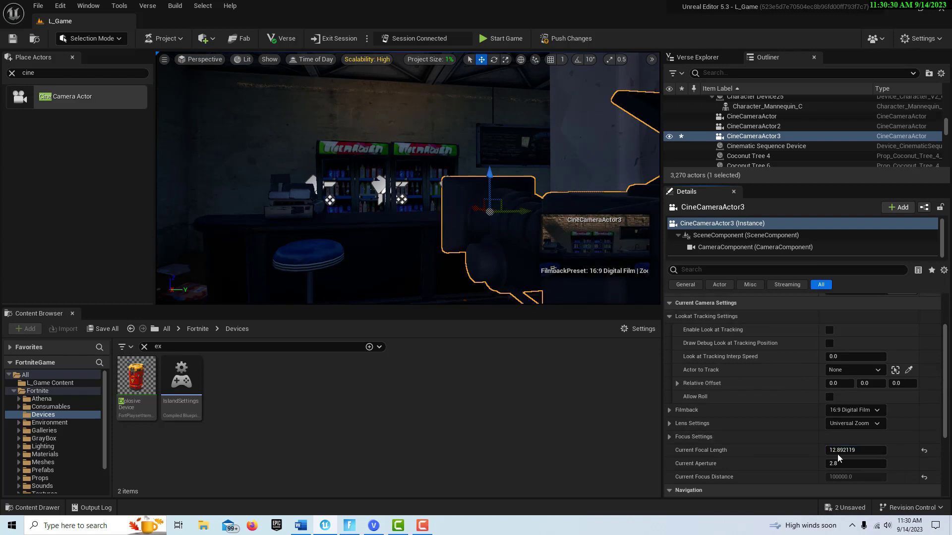
{"action": "scroll", "coordinate": [858, 357], "scroll_direction": "up", "scroll_amount": 3}
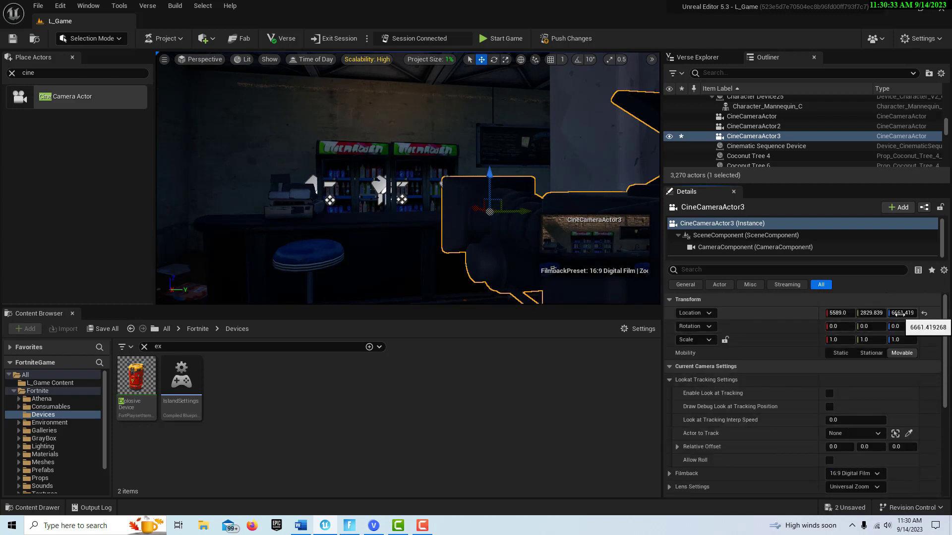
{"action": "left_click_drag", "start_coordinate": [902, 314], "coordinate": [893, 313]}
{"action": "scroll", "coordinate": [861, 462], "scroll_direction": "down", "scroll_amount": 5}
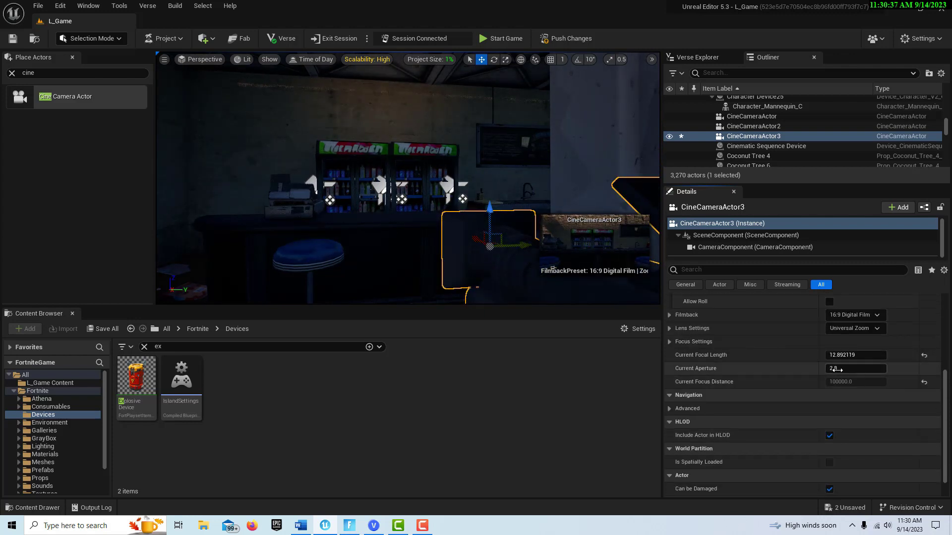
{"action": "left_click_drag", "start_coordinate": [853, 369], "coordinate": [853, 368]}
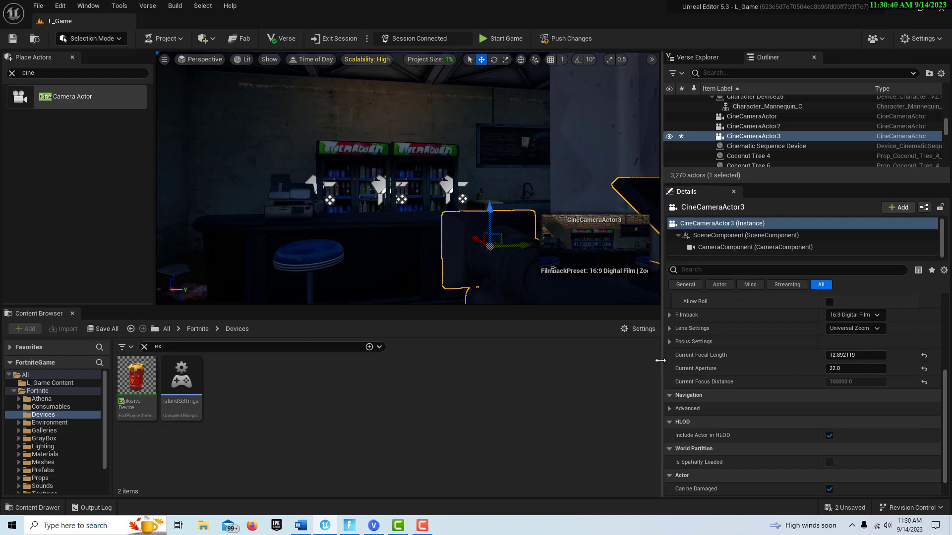
{"action": "right_click_drag", "start_coordinate": [500, 300], "coordinate": [475, 292]}
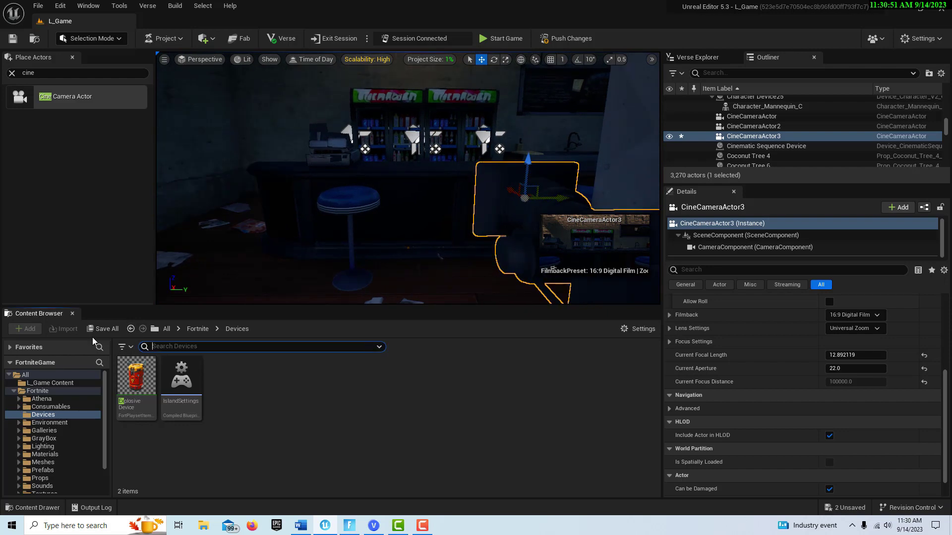
{"action": "key", "text": "BackSpace"}
Place a Character Device mannequin at the bar and reselect the cine camera
{"action": "type", "text": "c"}
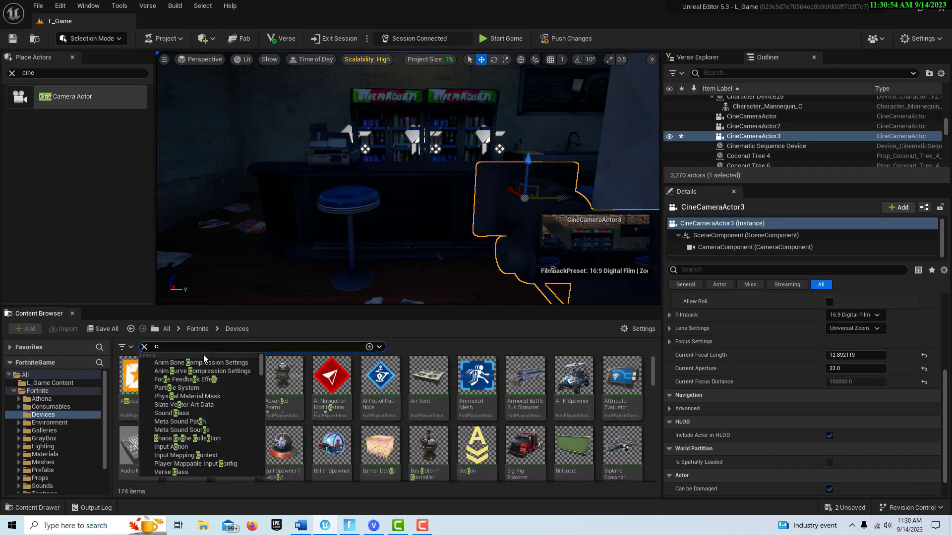
{"action": "type", "text": "har"}
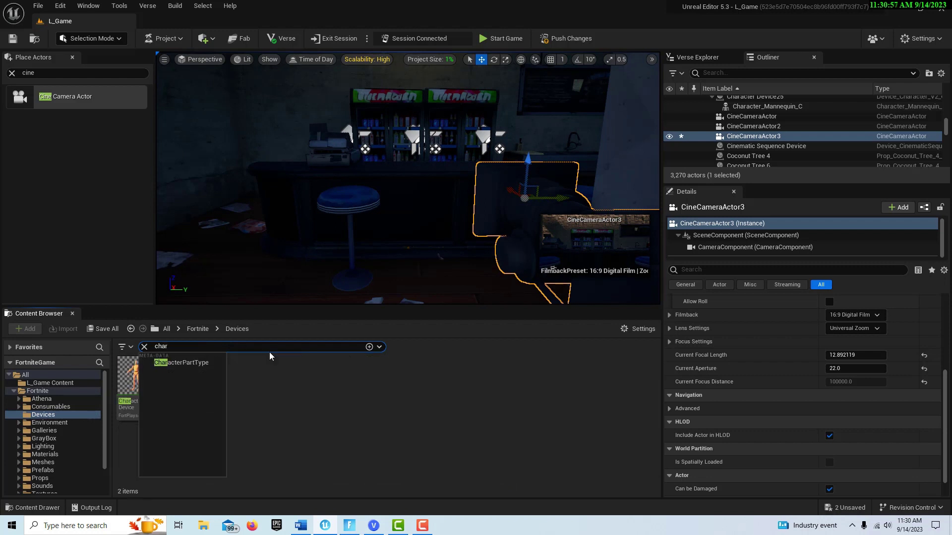
{"action": "left_click_drag", "start_coordinate": [404, 255], "coordinate": [458, 290]}
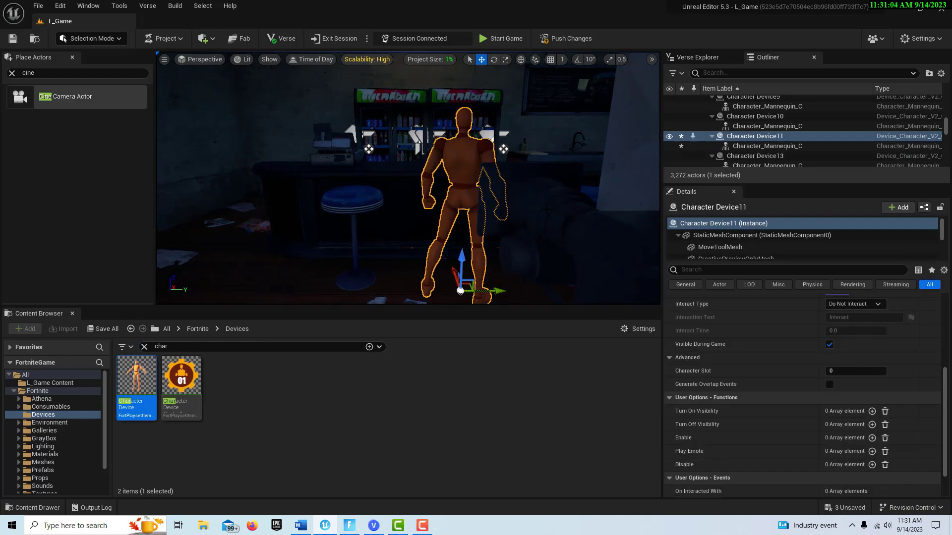
{"action": "left_click", "coordinate": [553, 268]}
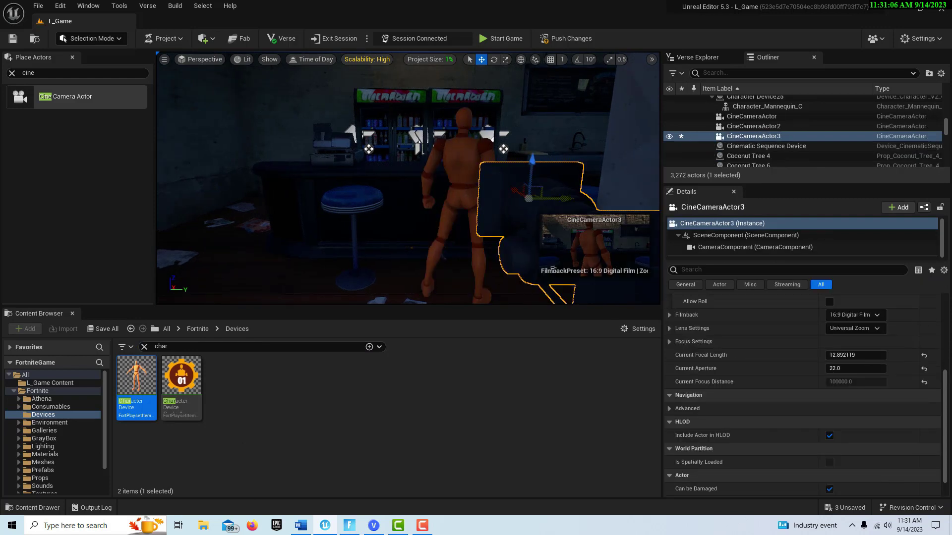
{"action": "right_click_drag", "start_coordinate": [553, 268], "coordinate": [552, 268]}
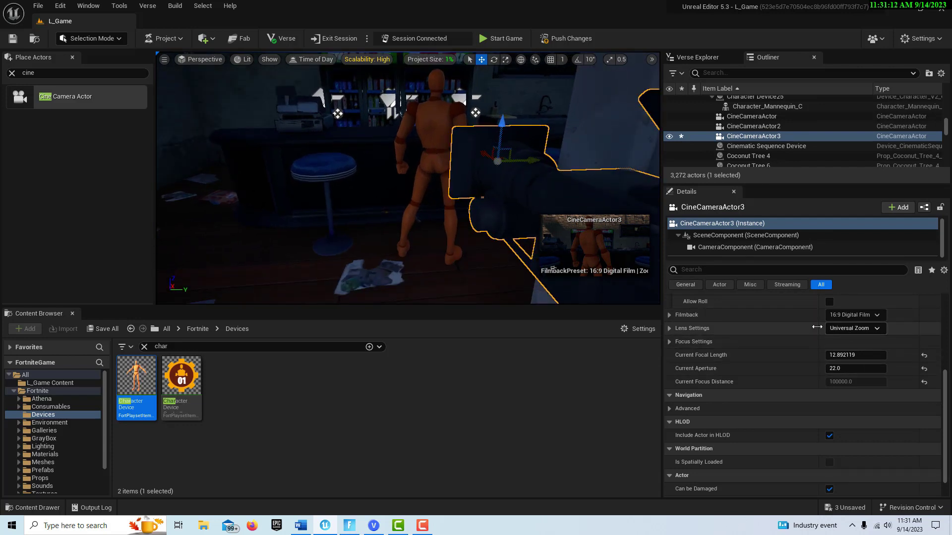
Fine-tune CineCameraActor3's Location Z, settling it at 6648
{"action": "scroll", "coordinate": [811, 325], "scroll_direction": "up", "scroll_amount": 3}
{"action": "scroll", "coordinate": [811, 326], "scroll_direction": "up", "scroll_amount": 5}
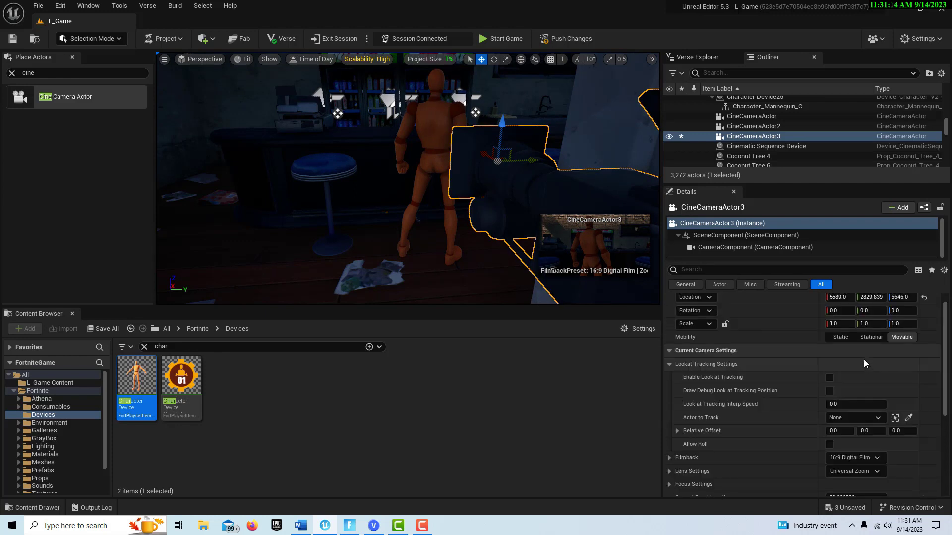
{"action": "left_click_drag", "start_coordinate": [903, 315], "coordinate": [902, 314]}
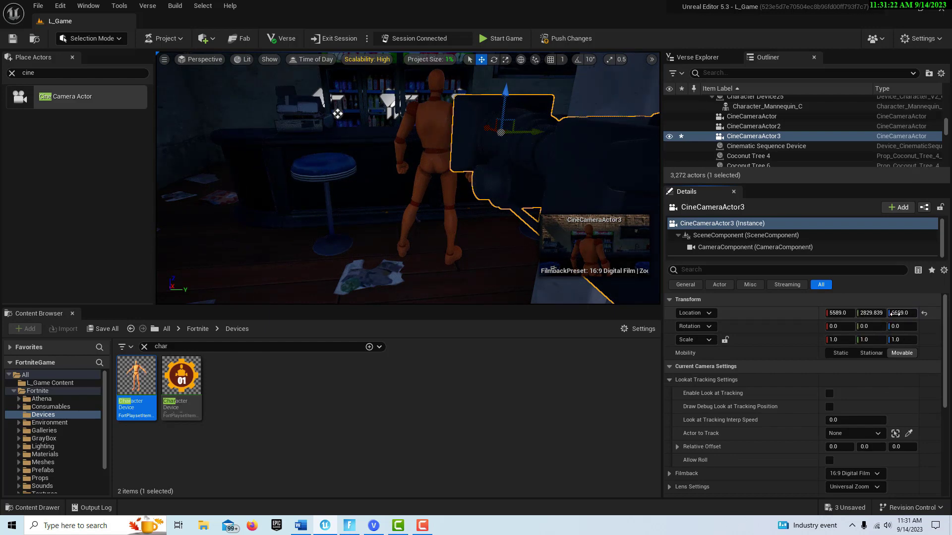
{"action": "left_click_drag", "start_coordinate": [896, 314], "coordinate": [896, 313]}
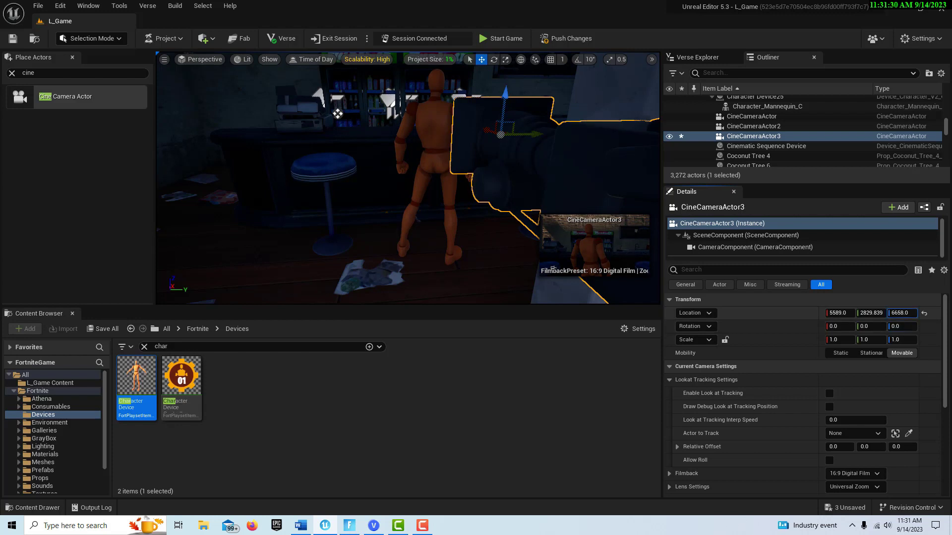
{"action": "left_click_drag", "start_coordinate": [900, 313], "coordinate": [895, 314]}
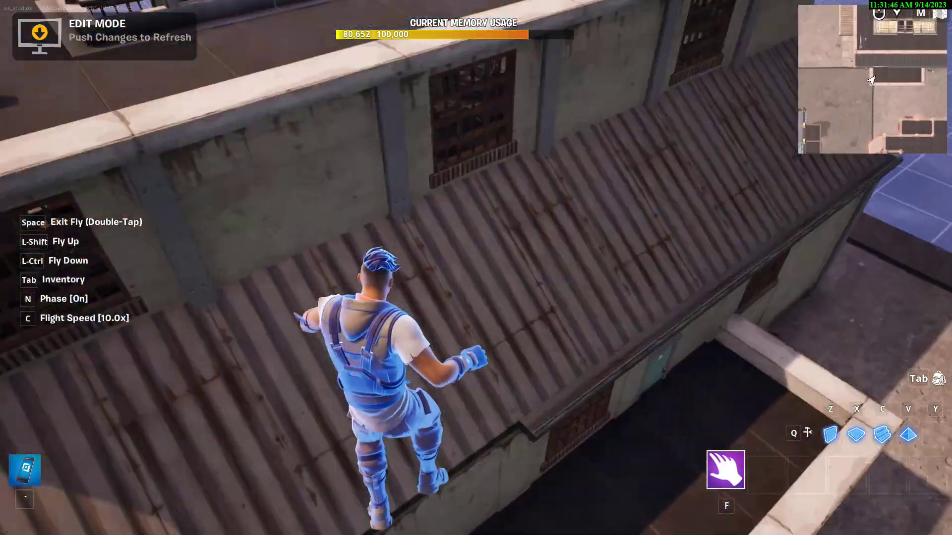
Fly down through the roof into the warehouse toward the bar
{"action": "key", "text": "ctrl"}
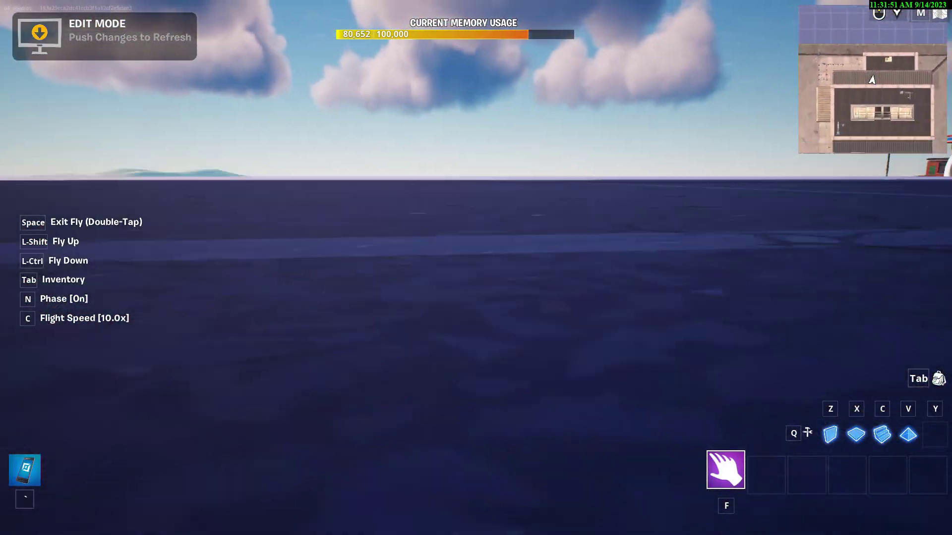
{"action": "key", "text": "w"}
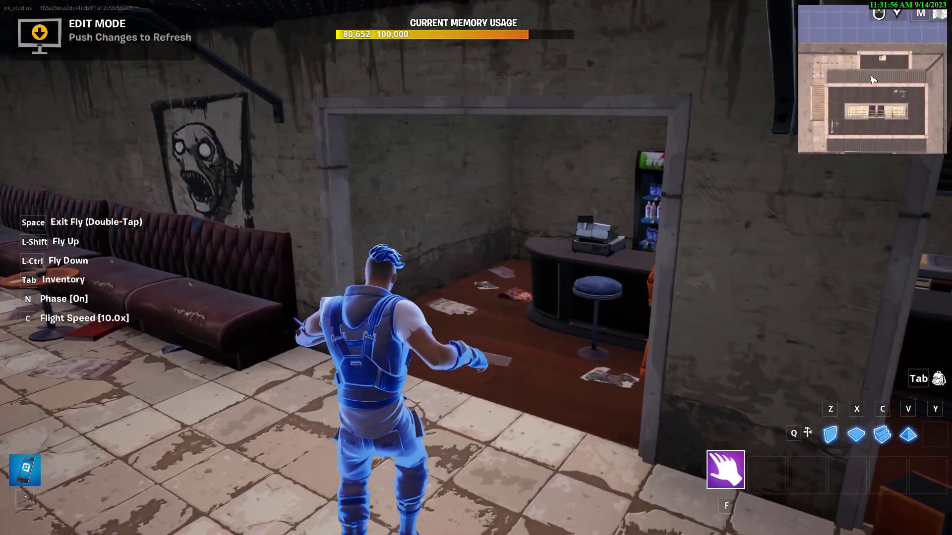
{"action": "key", "text": "w"}
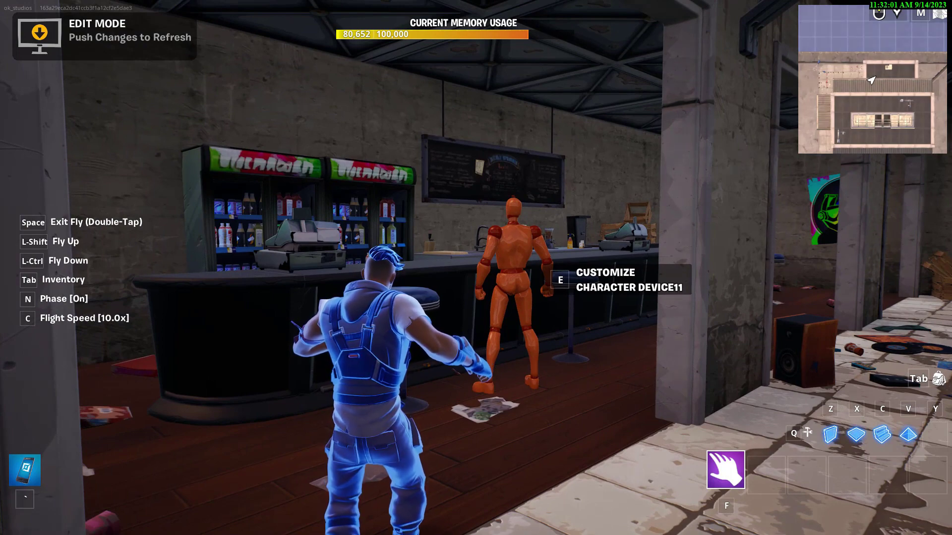
Set Character Device11's Character to PENNY with Use Animated Idle on, and confirm
{"action": "key", "text": "e"}
{"action": "left_click", "coordinate": [437, 172]}
{"action": "left_click", "coordinate": [438, 173]}
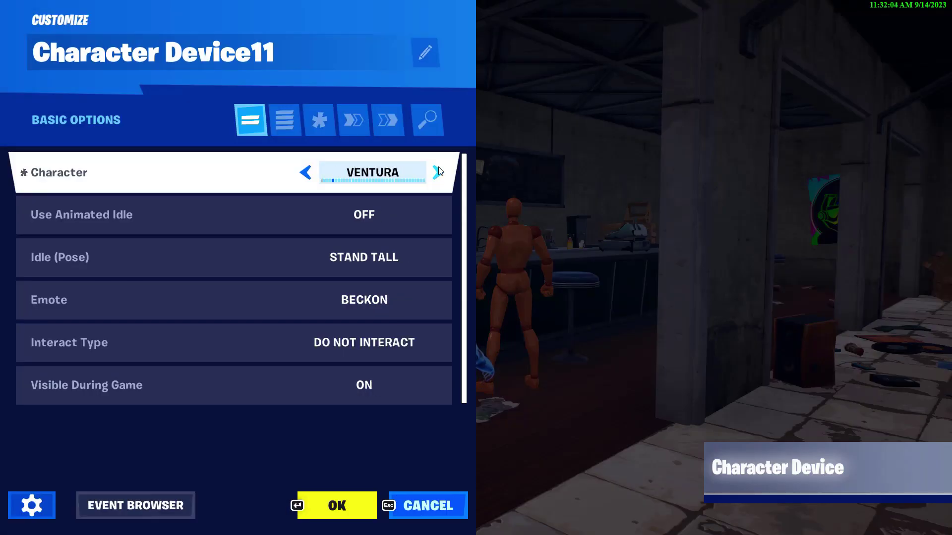
{"action": "left_click", "coordinate": [437, 172]}
{"action": "left_click", "coordinate": [438, 172]}
{"action": "left_click", "coordinate": [438, 172]}
{"action": "left_click", "coordinate": [438, 172]}
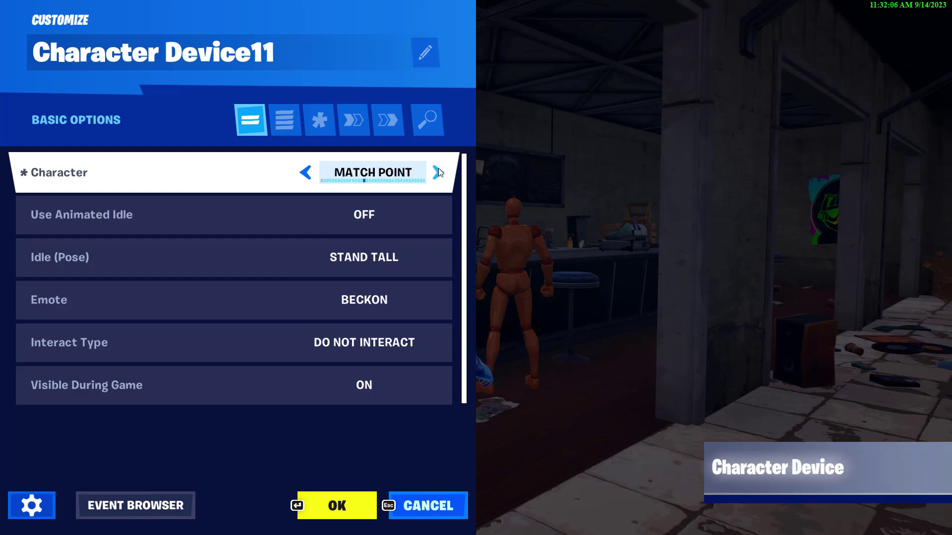
{"action": "left_click", "coordinate": [439, 172]}
{"action": "left_click", "coordinate": [438, 173]}
{"action": "left_click", "coordinate": [439, 172]}
{"action": "left_click", "coordinate": [438, 172]}
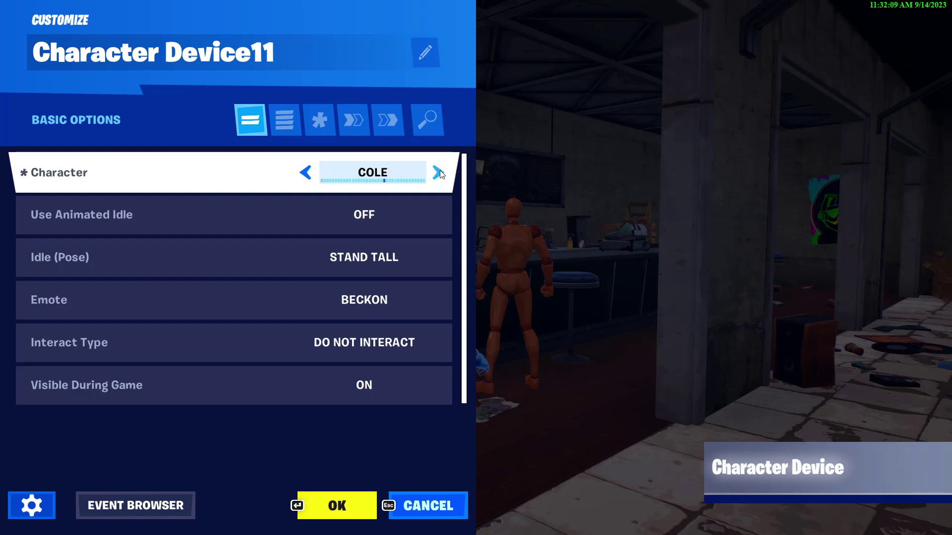
{"action": "left_click", "coordinate": [438, 172]}
{"action": "left_click", "coordinate": [309, 173]}
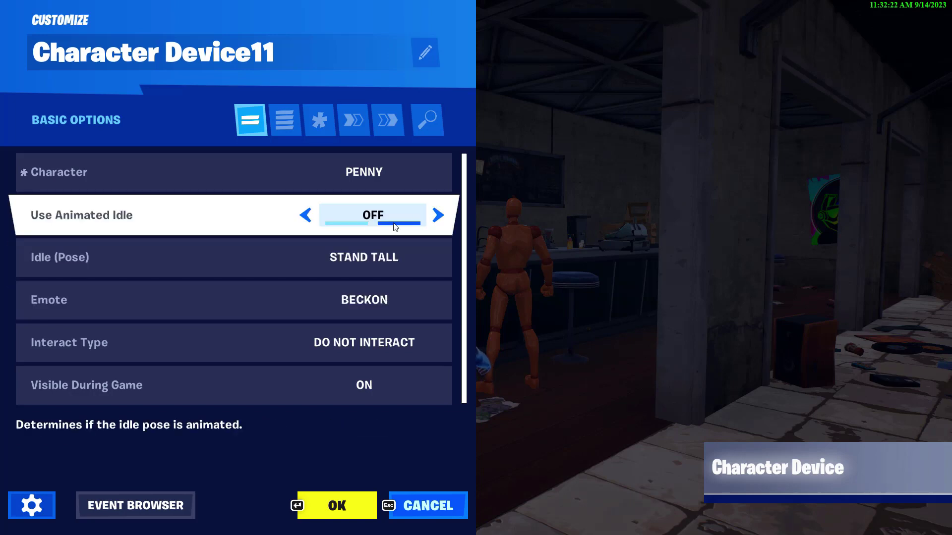
{"action": "left_click", "coordinate": [381, 224]}
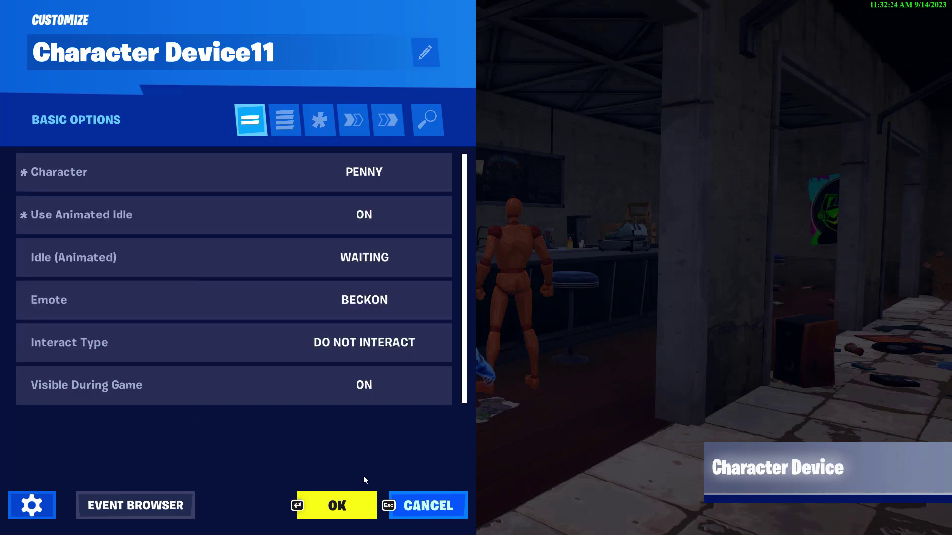
{"action": "left_click", "coordinate": [342, 511]}
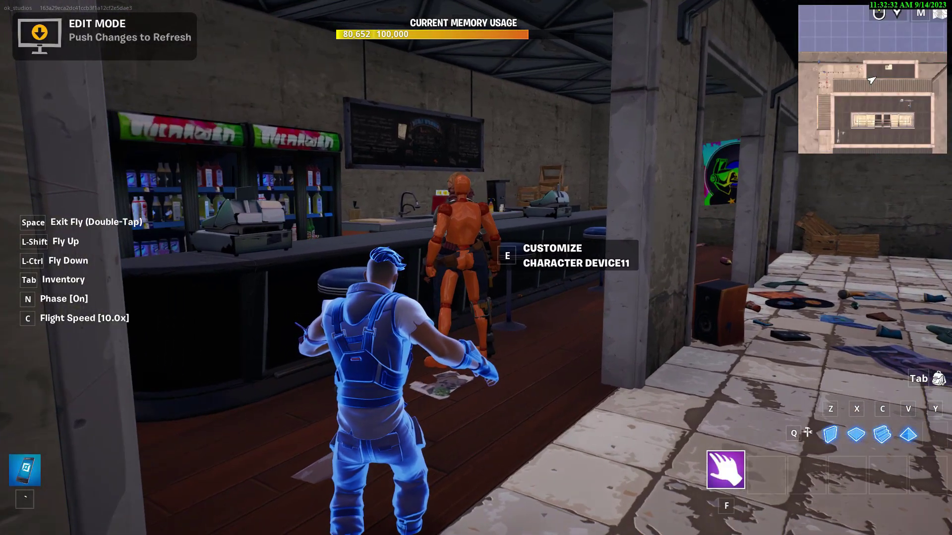
Leave the in-game menu and switch back to the UEFN editor
{"action": "key", "text": "Escape"}
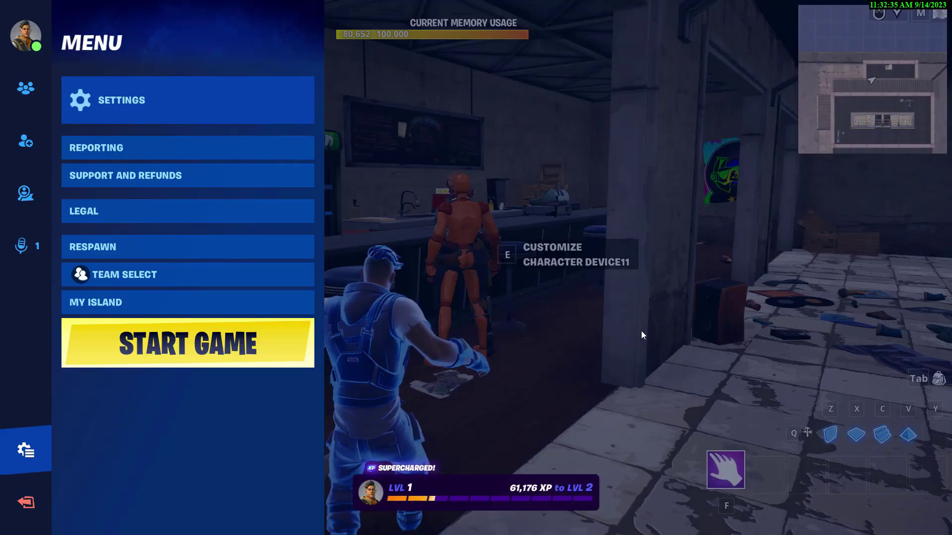
{"action": "key", "text": "Escape"}
{"action": "key", "text": "Escape"}
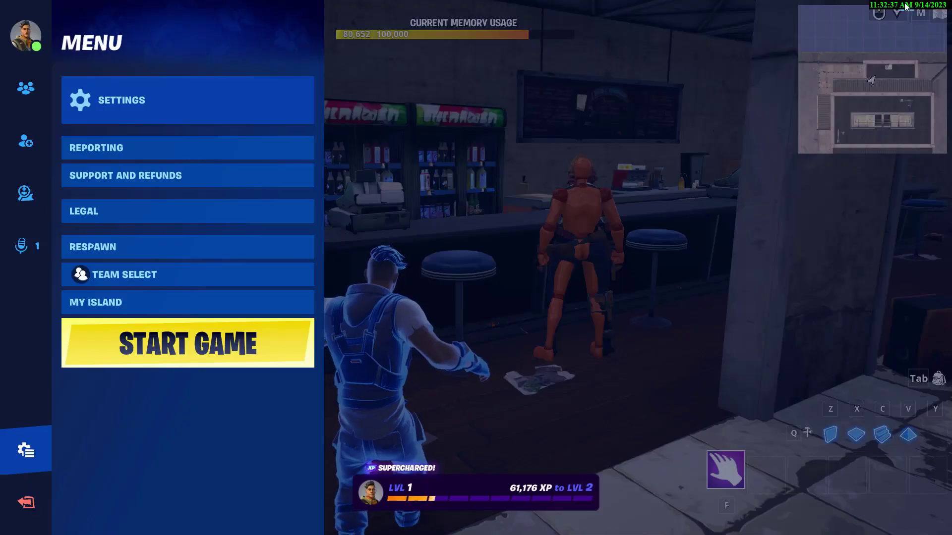
{"action": "key", "text": "alt+Tab"}
Reselect CineCameraActor3 and view the level through it from the Placed Cameras list
{"action": "left_click", "coordinate": [436, 178]}
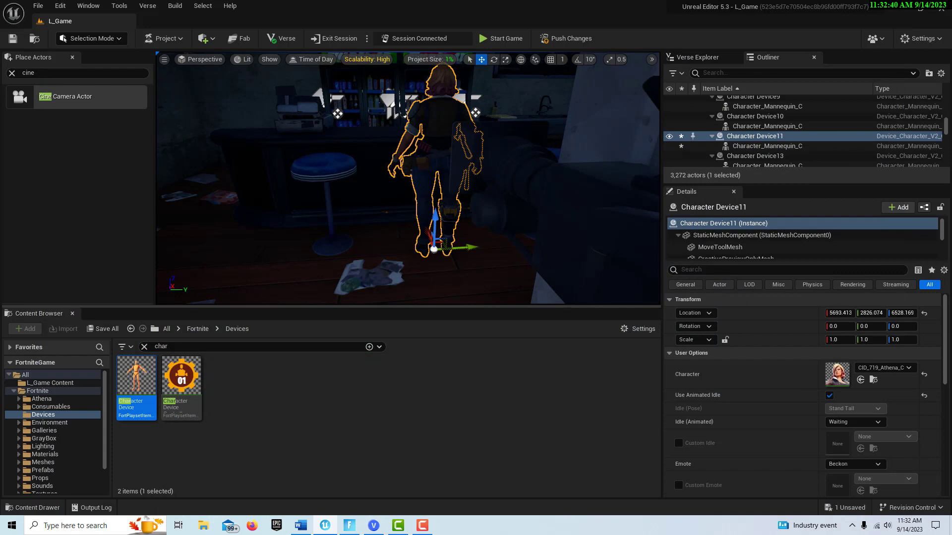
{"action": "key", "text": "ctrl+z"}
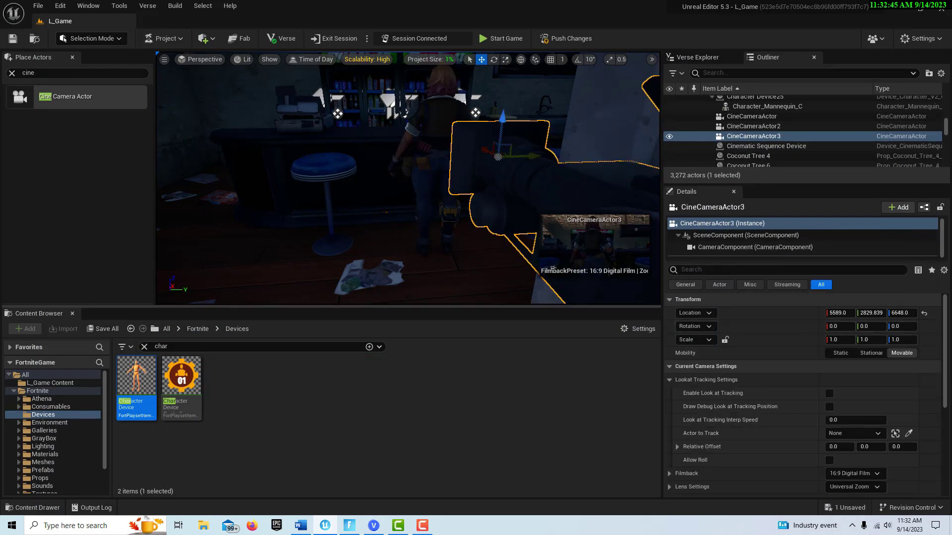
{"action": "left_click", "coordinate": [200, 60]}
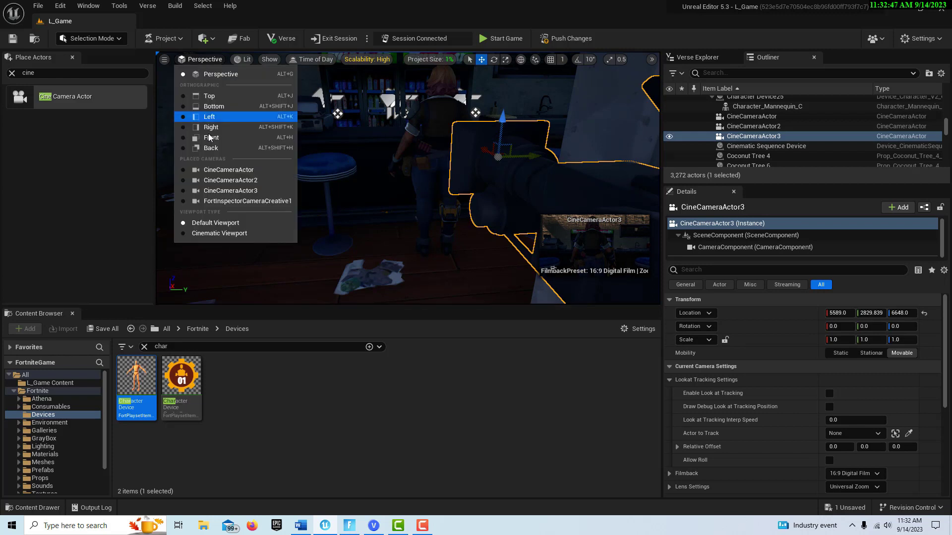
{"action": "left_click", "coordinate": [217, 191]}
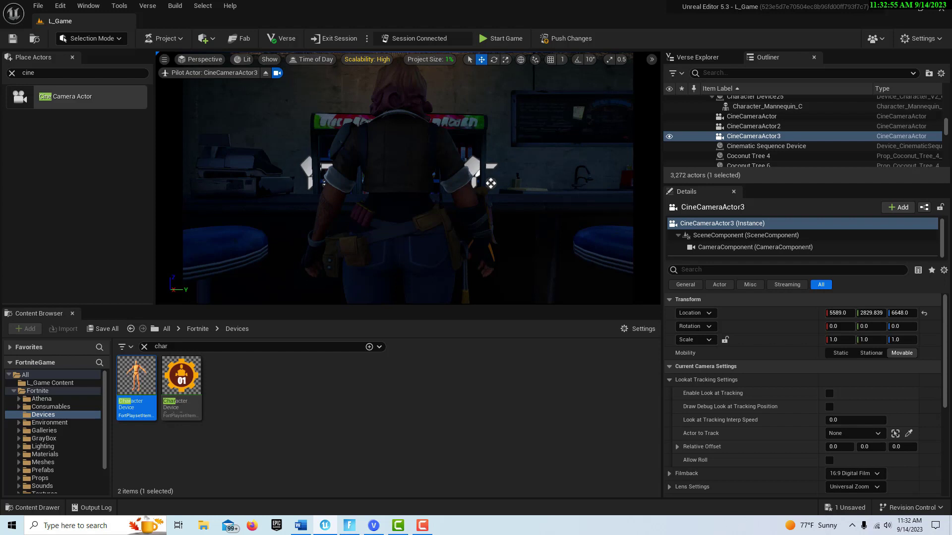
Raise CineCameraActor3 to Z 6686 and rotate Penny's Character Device11 to about 40 degrees
{"action": "left_click_drag", "start_coordinate": [901, 315], "coordinate": [918, 315]}
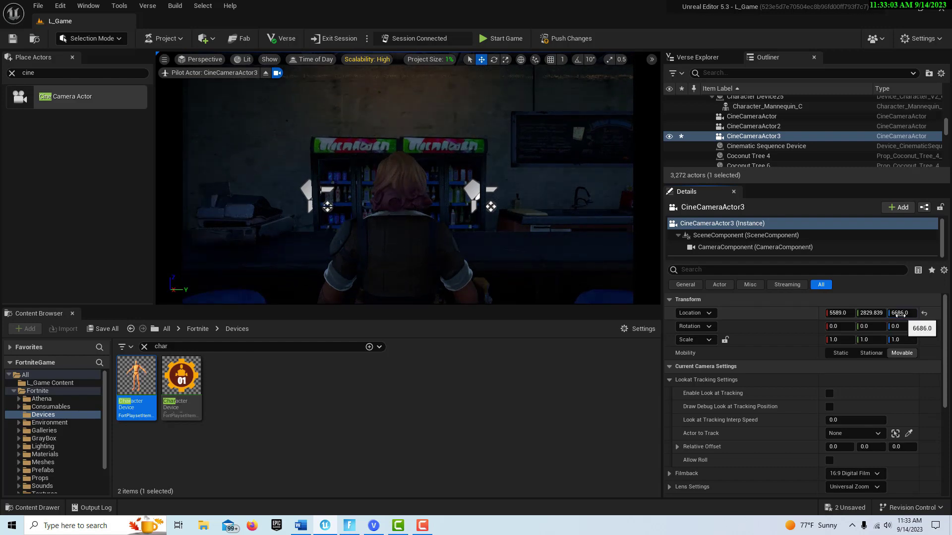
{"action": "left_click", "coordinate": [396, 233]}
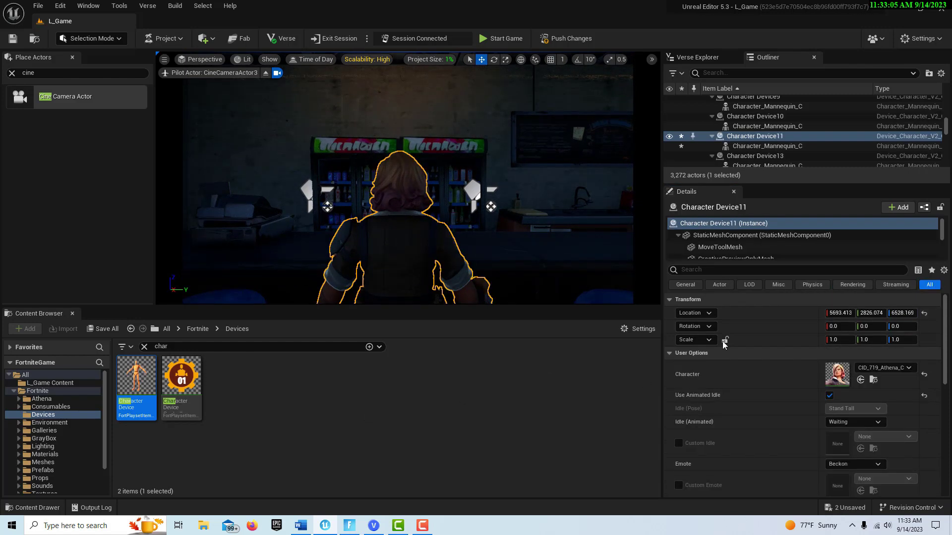
{"action": "left_click_drag", "start_coordinate": [903, 327], "coordinate": [903, 327]}
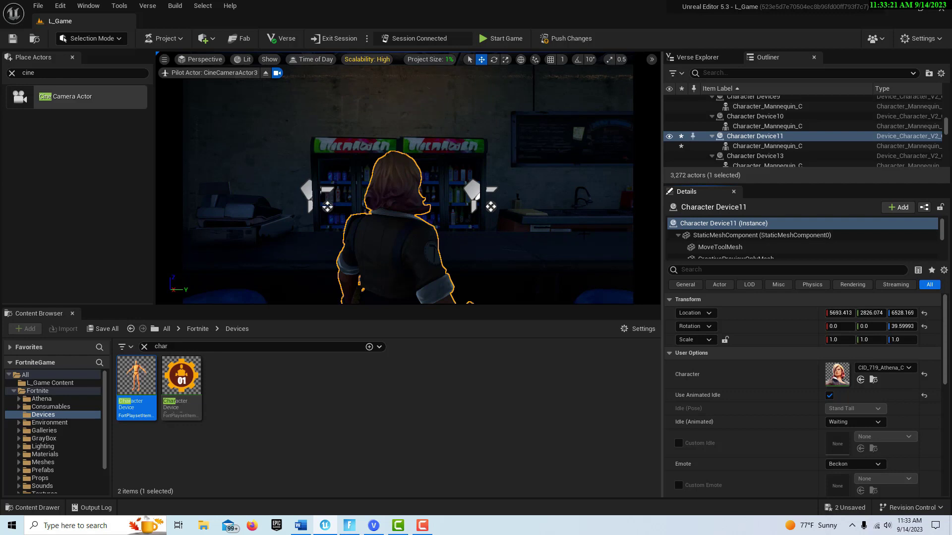
{"action": "scroll", "coordinate": [744, 377], "scroll_direction": "down", "scroll_amount": 1}
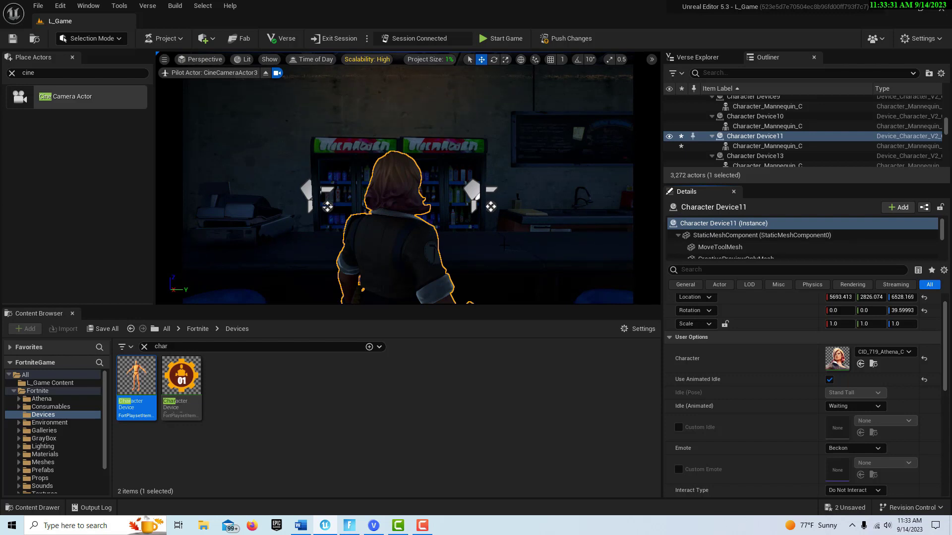
Create Level Sequence NewLevelSequence2 in the unfiltered L_Game Content and open it in Sequencer
{"action": "left_click", "coordinate": [55, 383]}
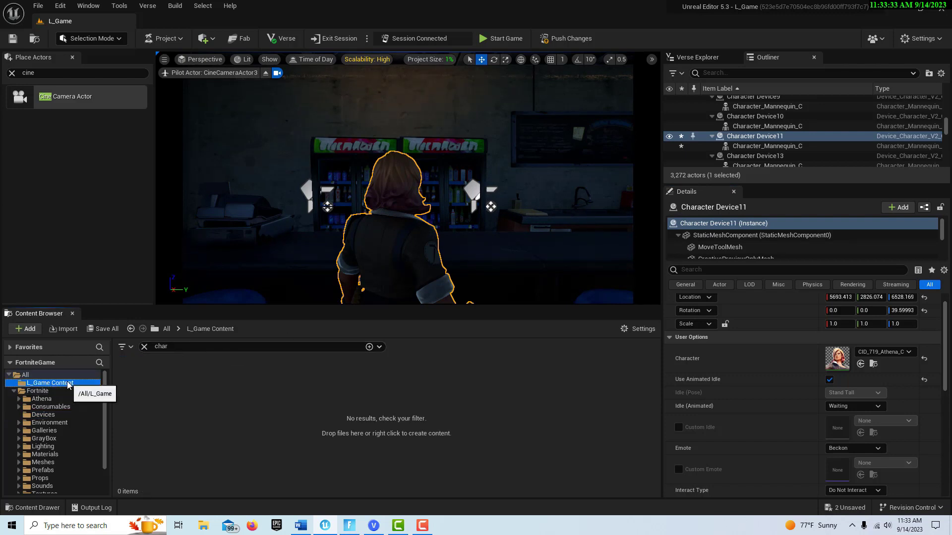
{"action": "left_click", "coordinate": [144, 347]}
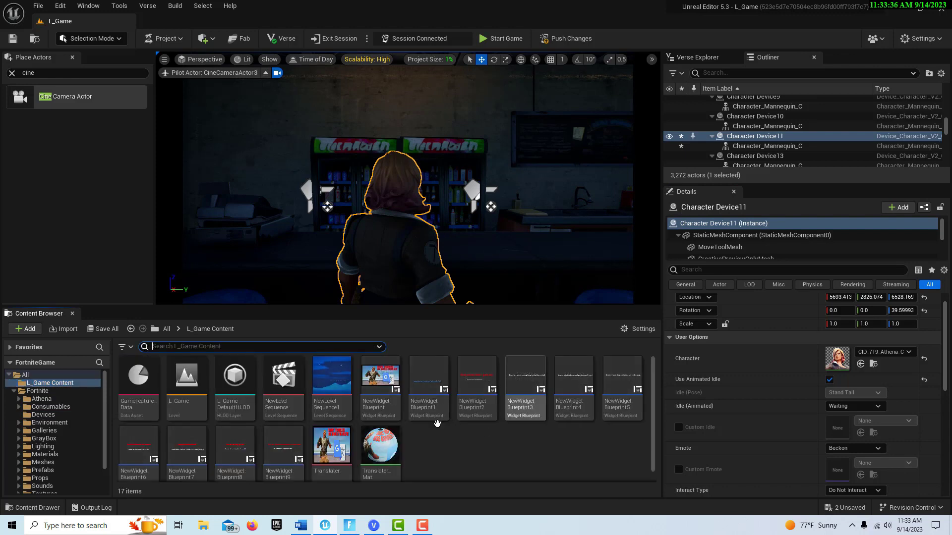
{"action": "scroll", "coordinate": [523, 465], "scroll_direction": "down", "scroll_amount": 1}
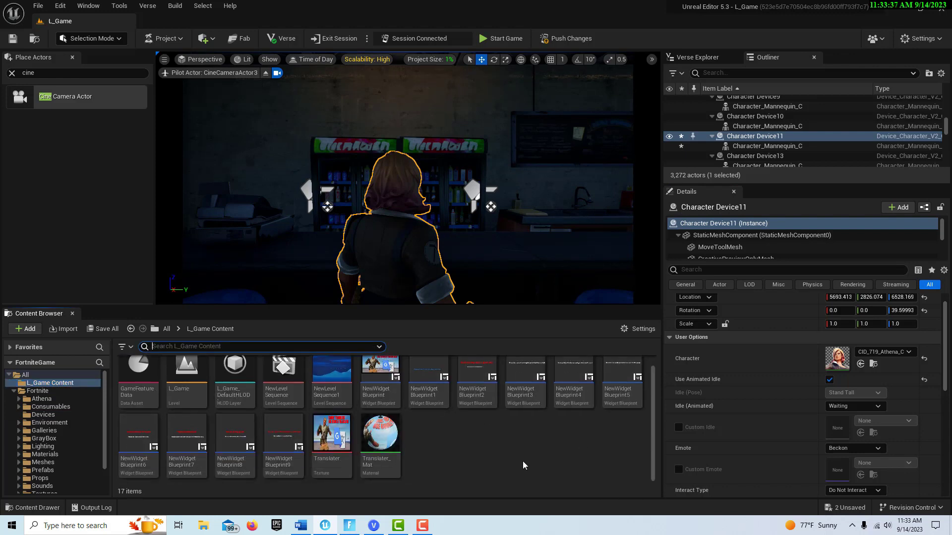
{"action": "right_click", "coordinate": [486, 452]}
{"action": "mouse_move", "coordinate": [490, 443]}
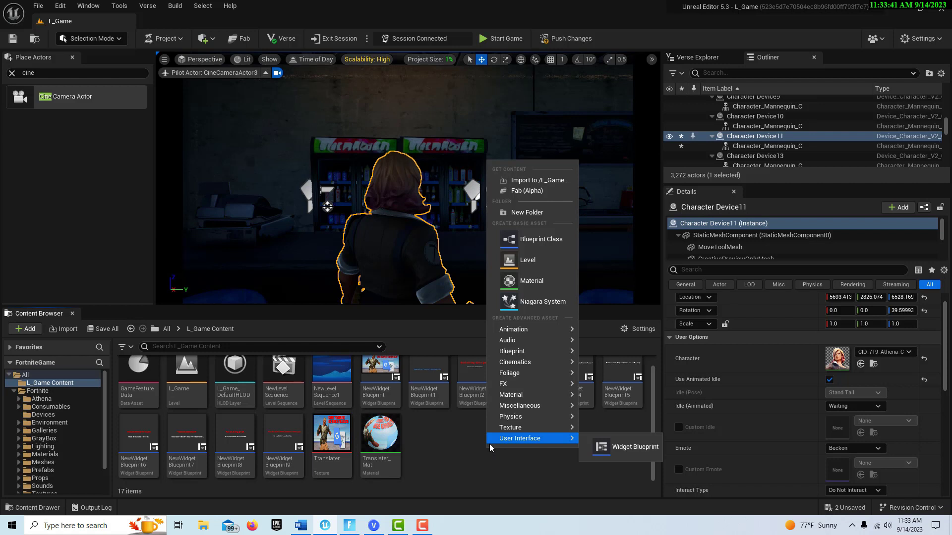
{"action": "mouse_move", "coordinate": [535, 362]}
{"action": "left_click", "coordinate": [633, 372]}
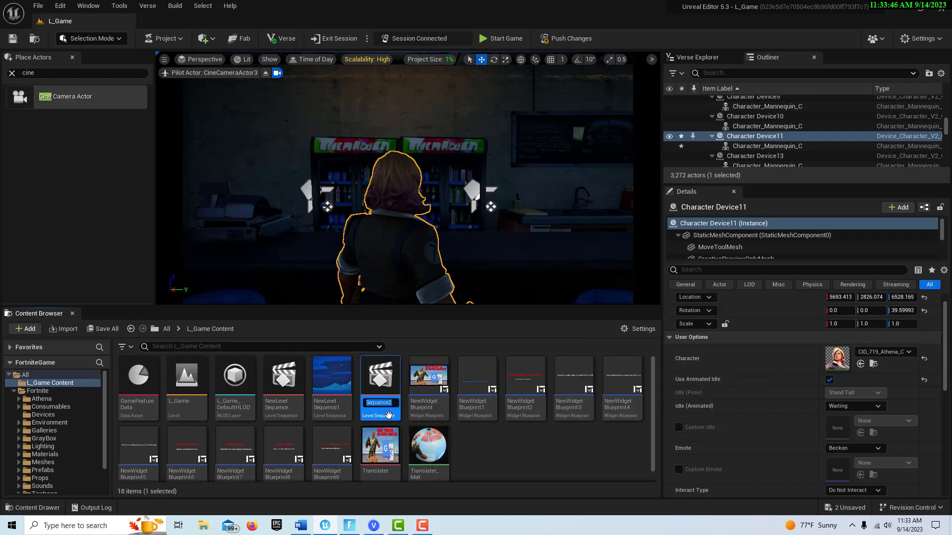
{"action": "key", "text": "Return"}
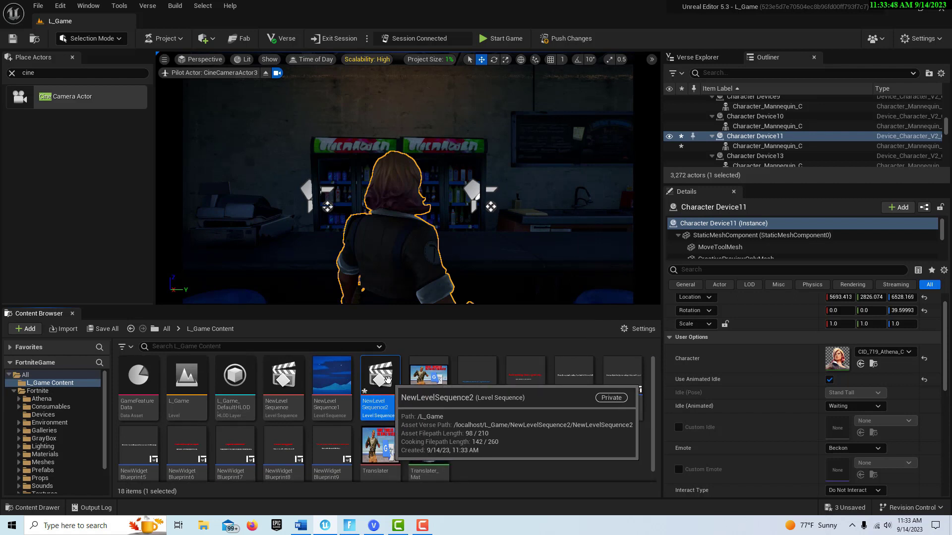
{"action": "double_click", "coordinate": [381, 375]}
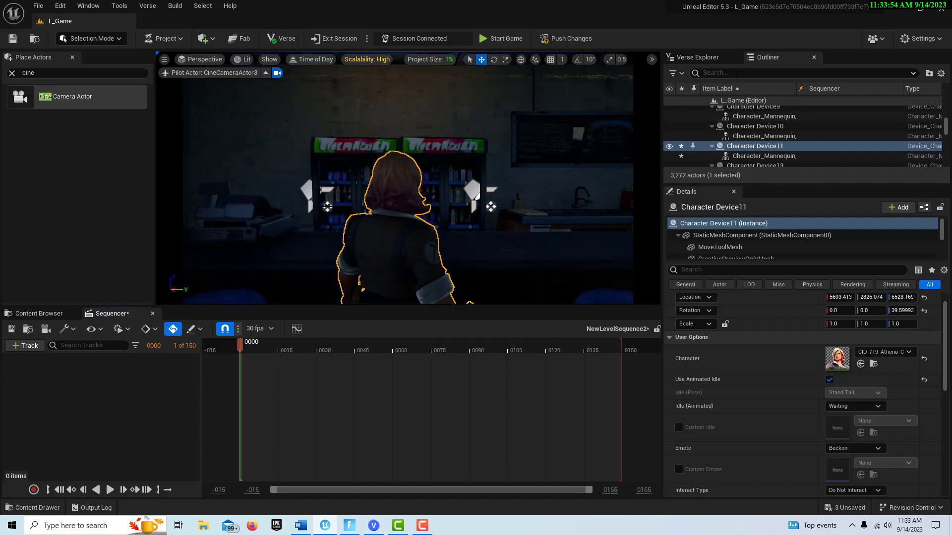
Find CineCameraActor3 by searching 'cine' and add it to the sequence through + Track
{"action": "left_click", "coordinate": [737, 74]}
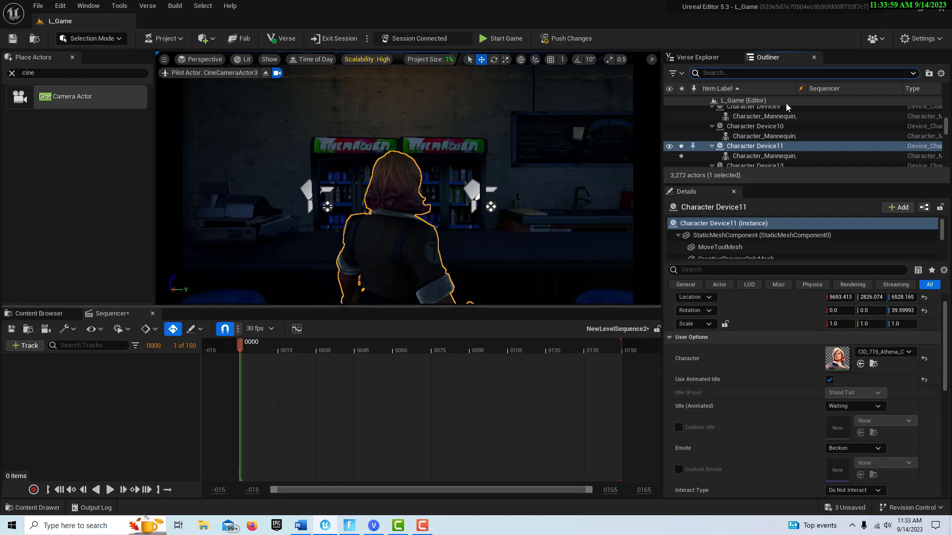
{"action": "type", "text": "cine"}
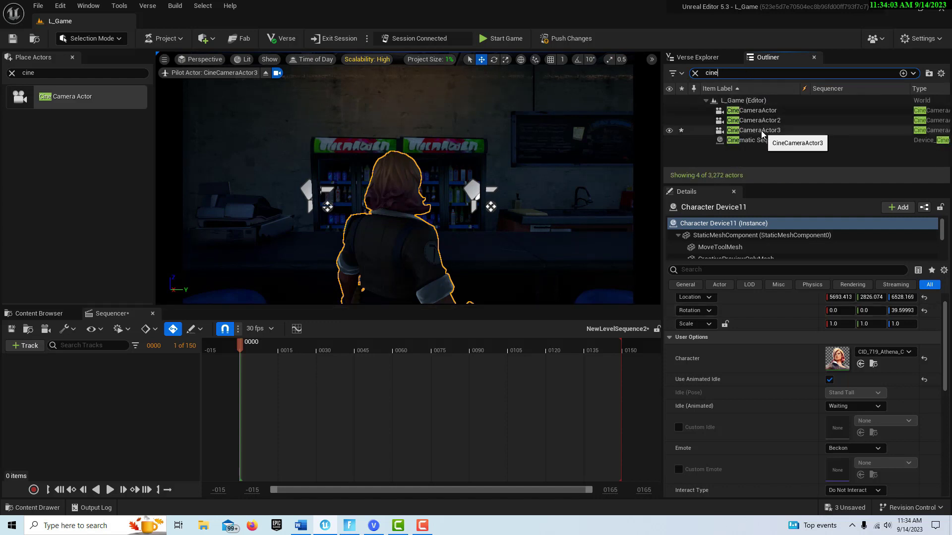
{"action": "left_click", "coordinate": [758, 131]}
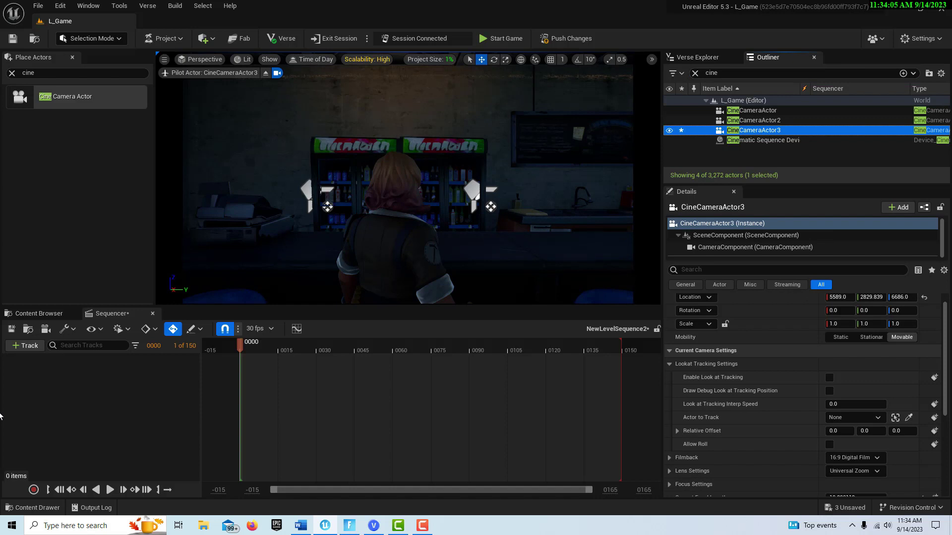
{"action": "left_click", "coordinate": [19, 346]}
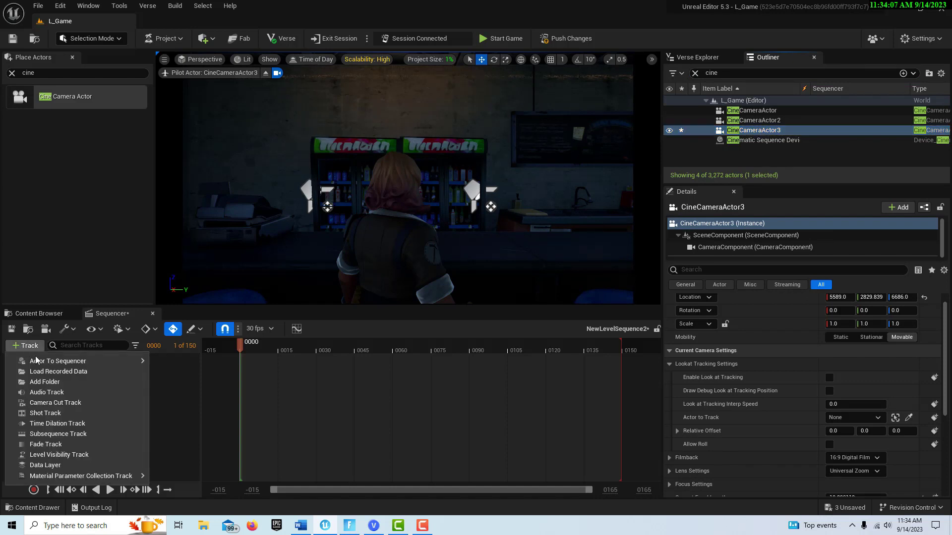
{"action": "mouse_move", "coordinate": [43, 362]}
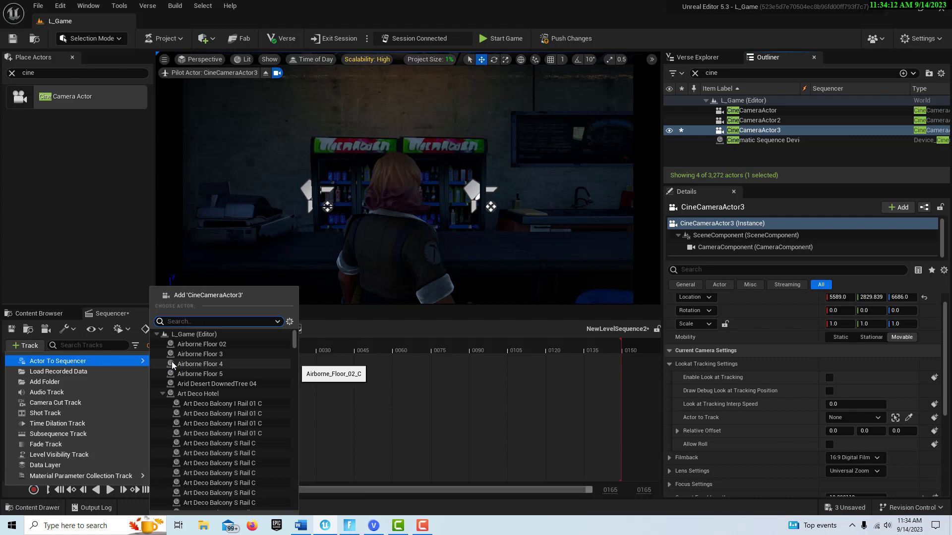
{"action": "left_click", "coordinate": [216, 295]}
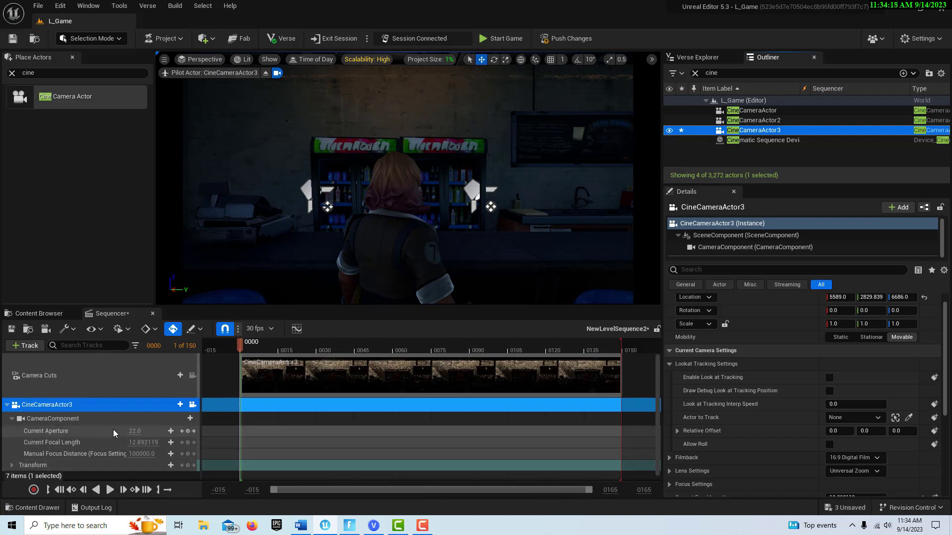
Set working range end to 300, extend the sequence to ~379 frames, and stretch the camera cut to ~373
{"action": "left_click", "coordinate": [651, 490]}
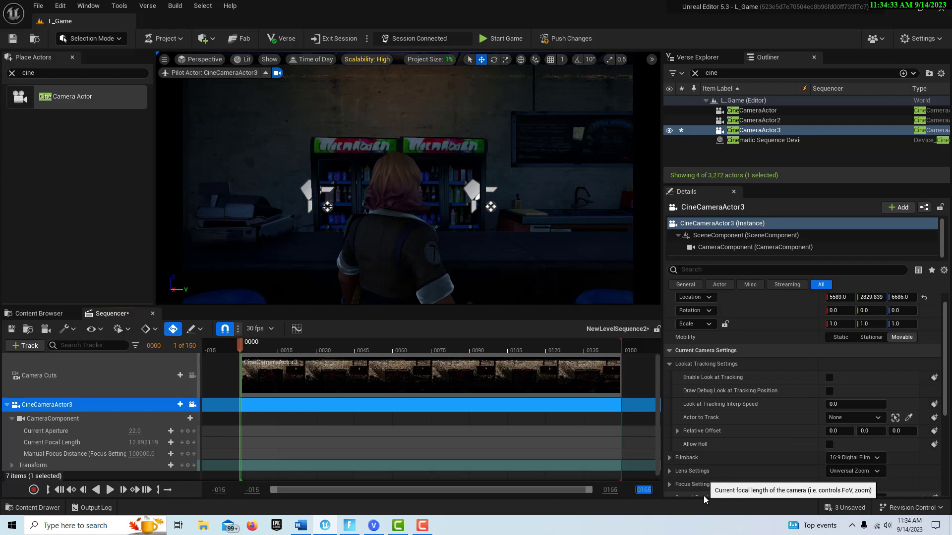
{"action": "type", "text": "300"}
{"action": "key", "text": "Return"}
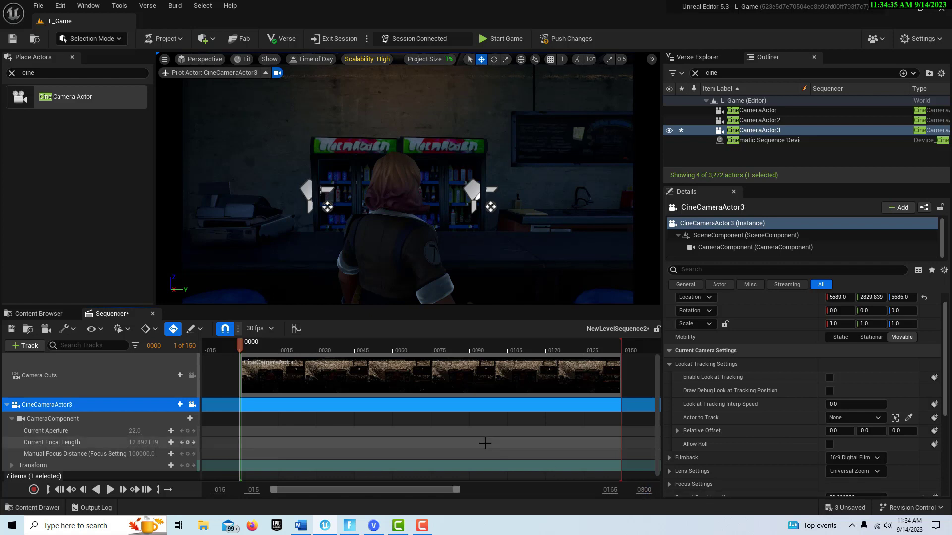
{"action": "scroll", "coordinate": [493, 448], "scroll_direction": "down", "scroll_amount": 5, "text": "ctrl"}
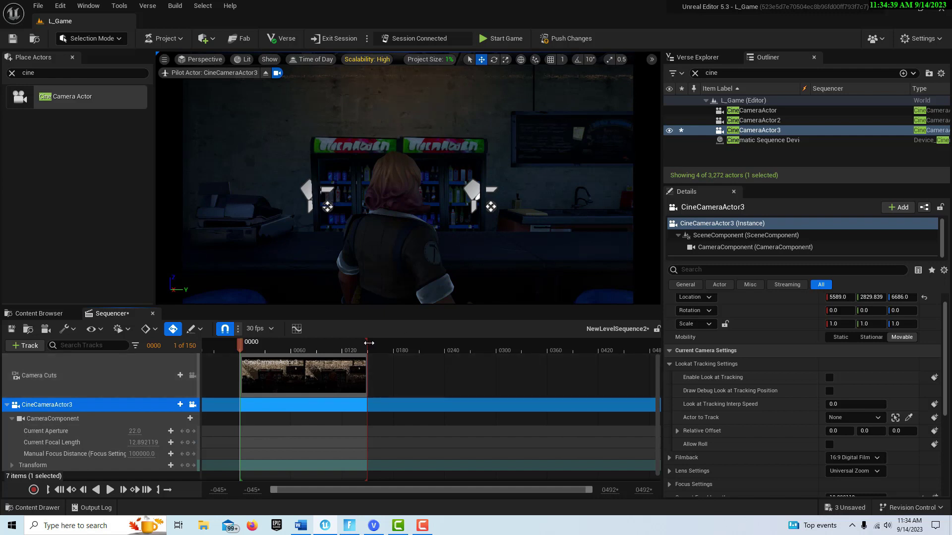
{"action": "mouse_move", "coordinate": [369, 343]}
{"action": "left_mouse_down"}
{"action": "mouse_move", "coordinate": [572, 348]}
{"action": "mouse_move", "coordinate": [563, 348]}
{"action": "left_mouse_up"}
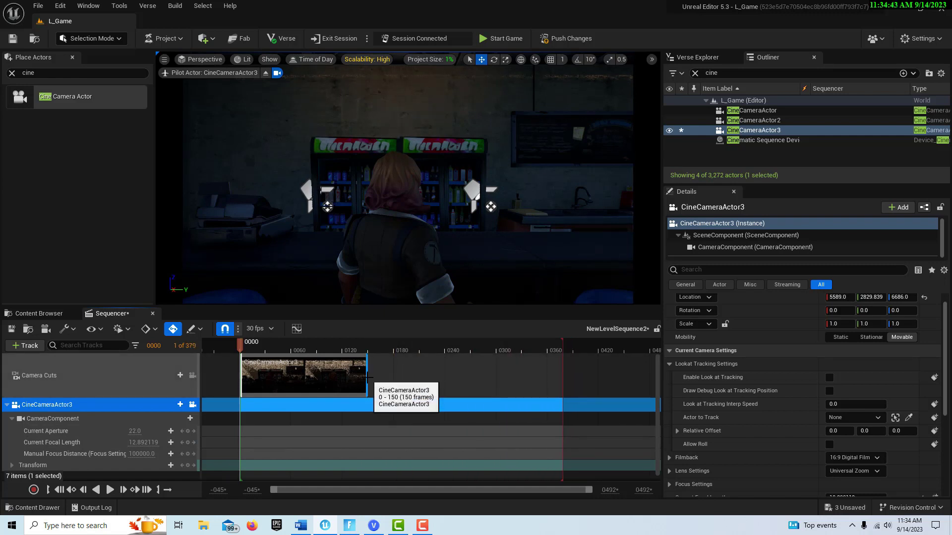
{"action": "mouse_move", "coordinate": [369, 378]}
{"action": "left_mouse_down"}
{"action": "mouse_move", "coordinate": [447, 400]}
{"action": "mouse_move", "coordinate": [562, 412]}
{"action": "left_mouse_up"}
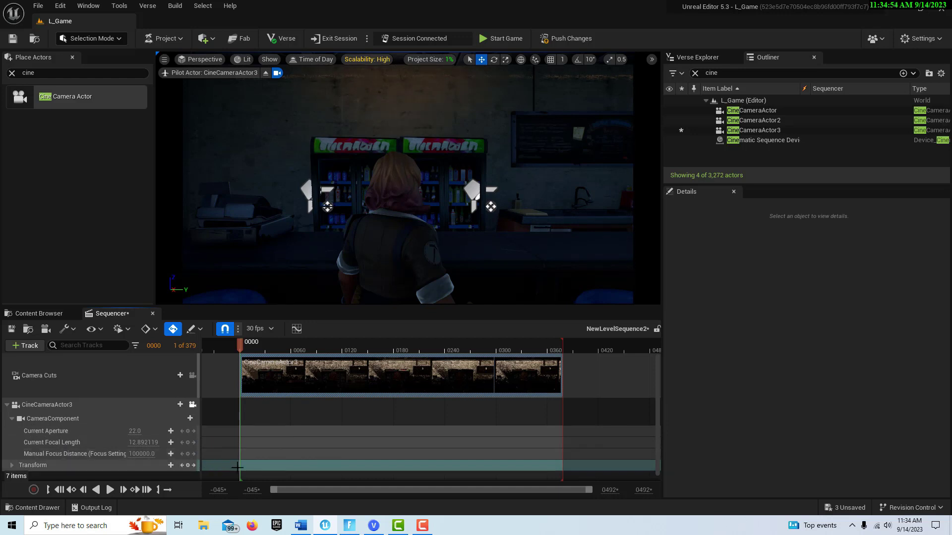
Key CineCameraActor3 at frame 0 and closer to Penny at the last frame, then save the sequence
{"action": "left_click", "coordinate": [188, 466]}
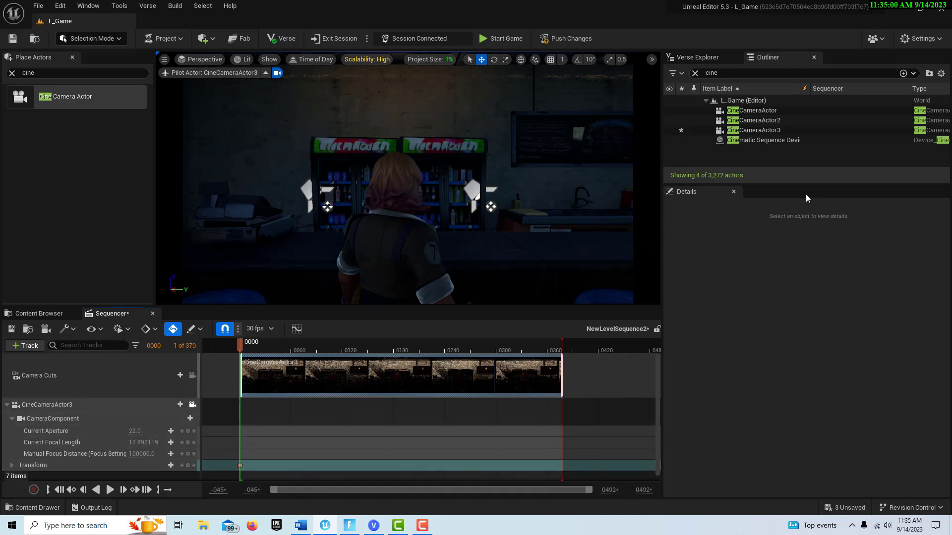
{"action": "left_click", "coordinate": [772, 130]}
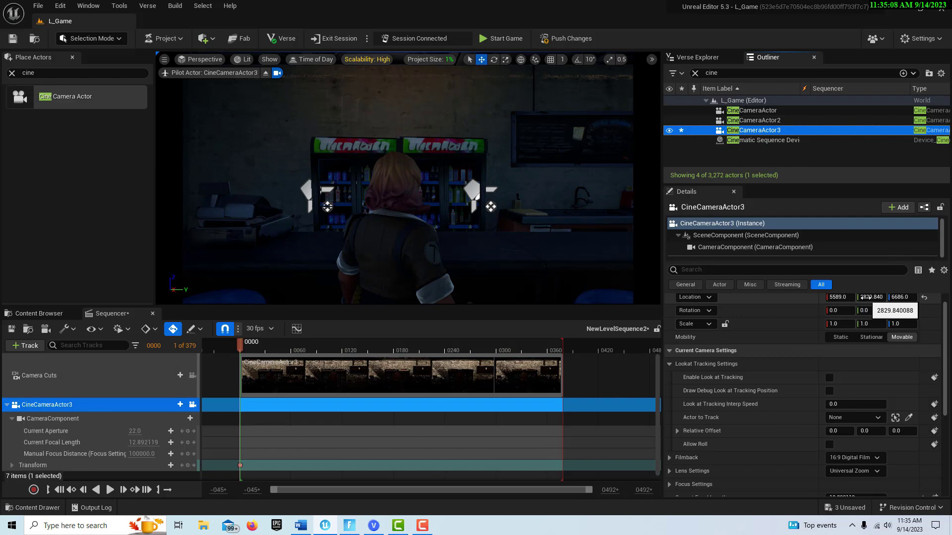
{"action": "left_click_drag", "start_coordinate": [865, 296], "coordinate": [870, 297]}
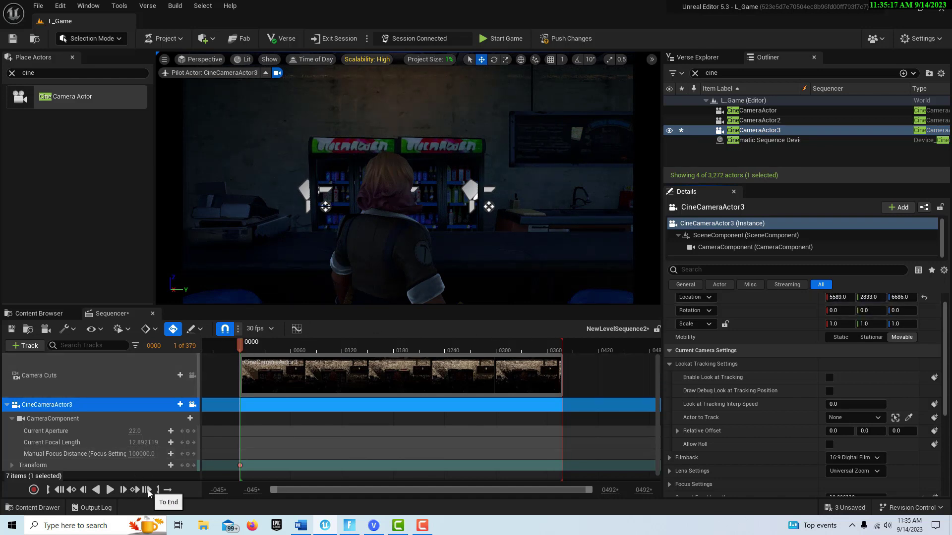
{"action": "left_click", "coordinate": [147, 491]}
{"action": "left_click_drag", "start_coordinate": [844, 301], "coordinate": [859, 301]}
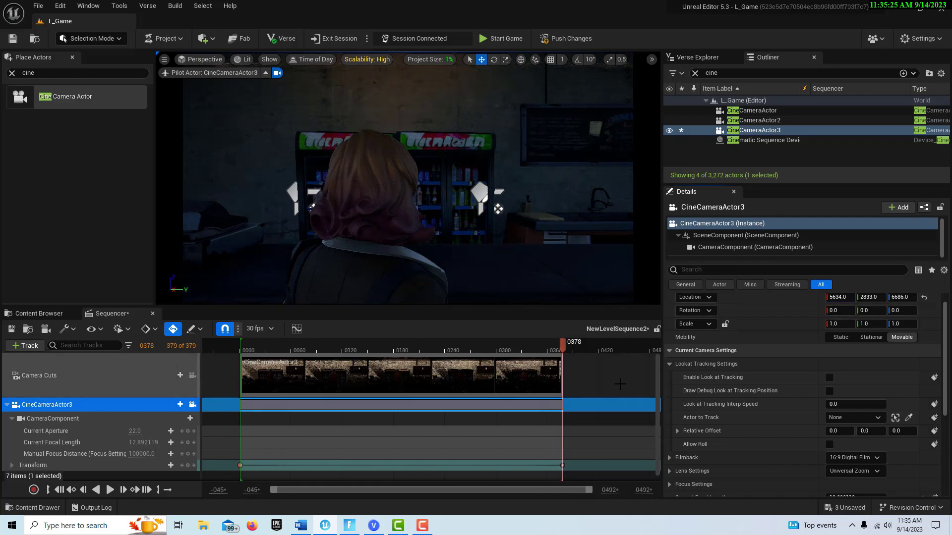
{"action": "left_click", "coordinate": [10, 329]}
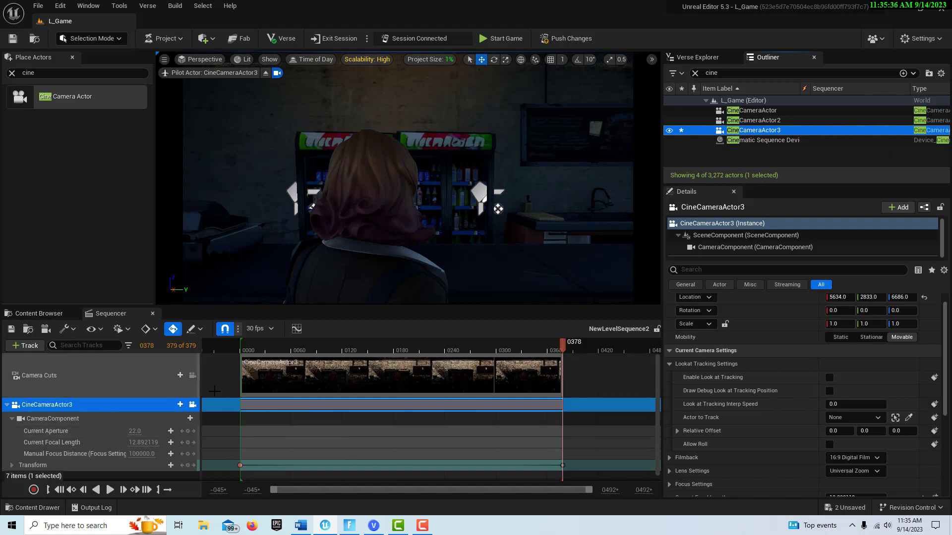
Bind the Camera Cuts track to CineCameraActor3 and preview the dolly-in from the first frame
{"action": "left_click", "coordinate": [180, 377]}
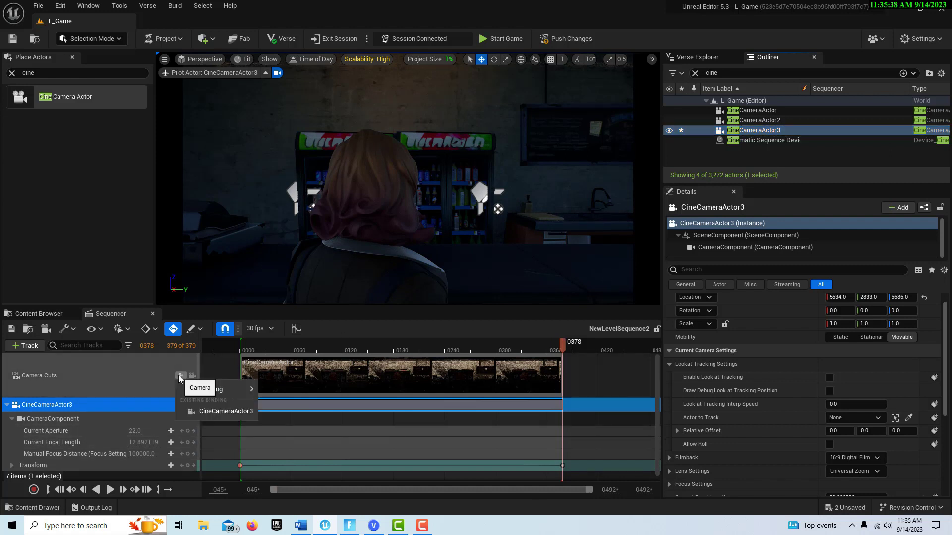
{"action": "left_click", "coordinate": [234, 413]}
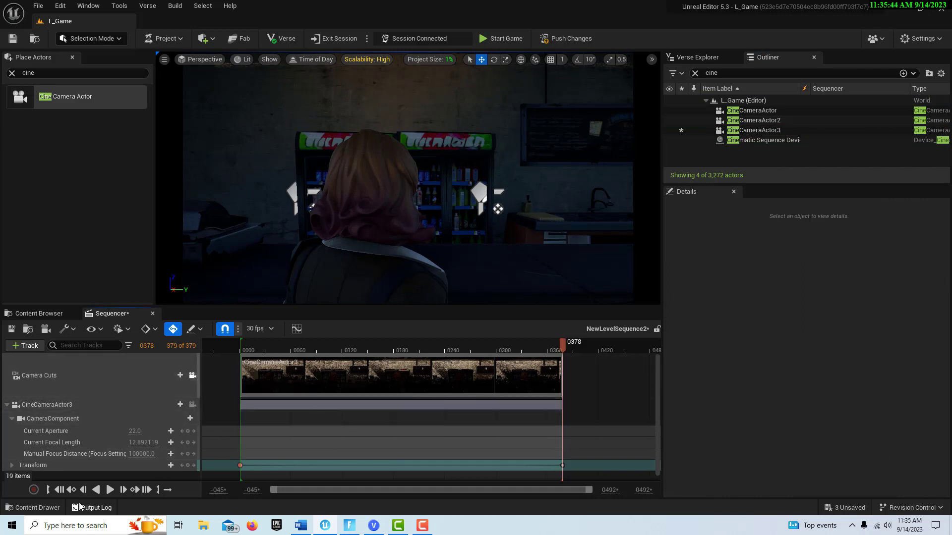
{"action": "left_click", "coordinate": [59, 490]}
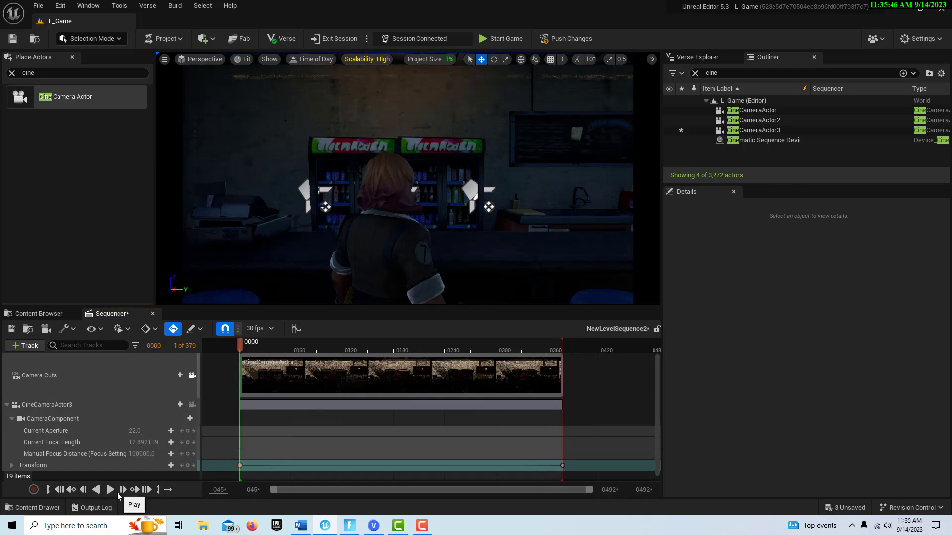
{"action": "left_click", "coordinate": [113, 493]}
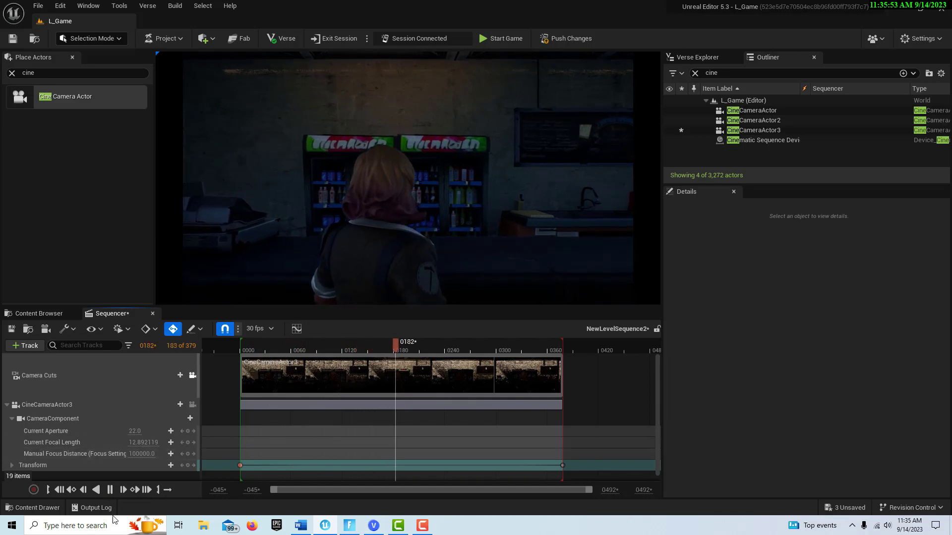
{"action": "left_click", "coordinate": [109, 490]}
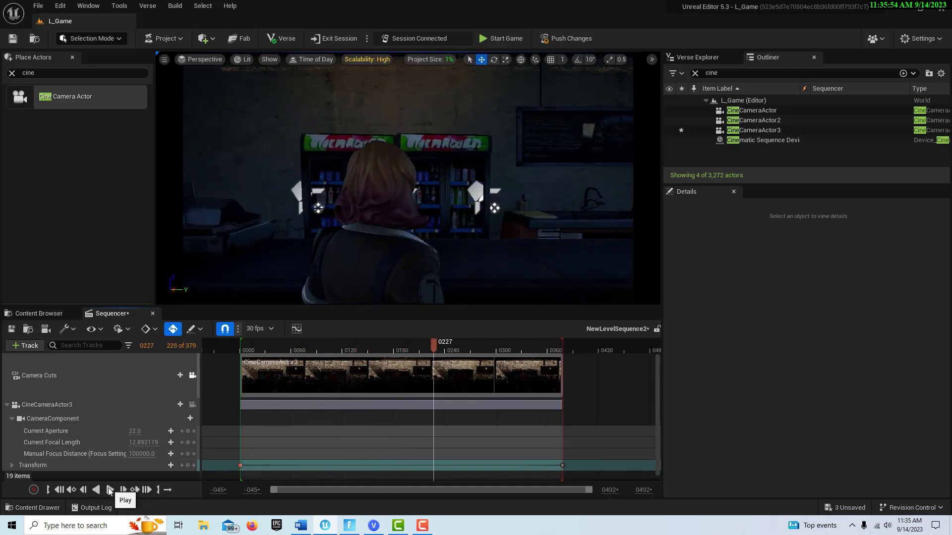
Show the project's assets in the Content Browser and save everything with File > Save All
{"action": "left_click", "coordinate": [56, 315]}
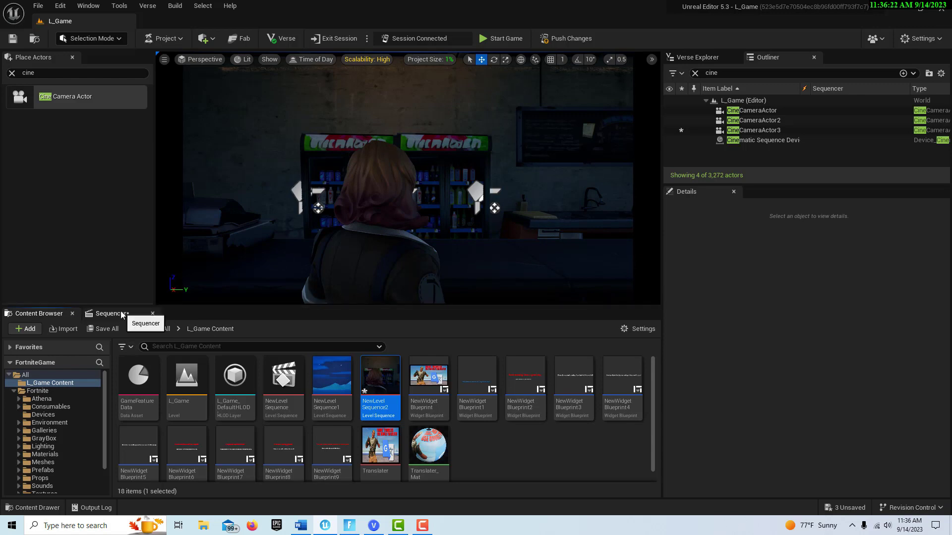
{"action": "left_click", "coordinate": [109, 314]}
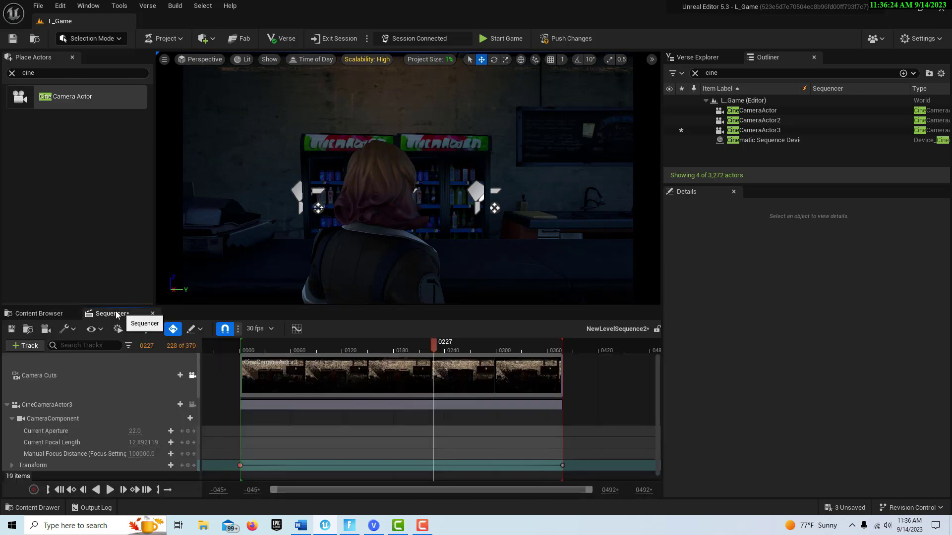
{"action": "left_click", "coordinate": [44, 314]}
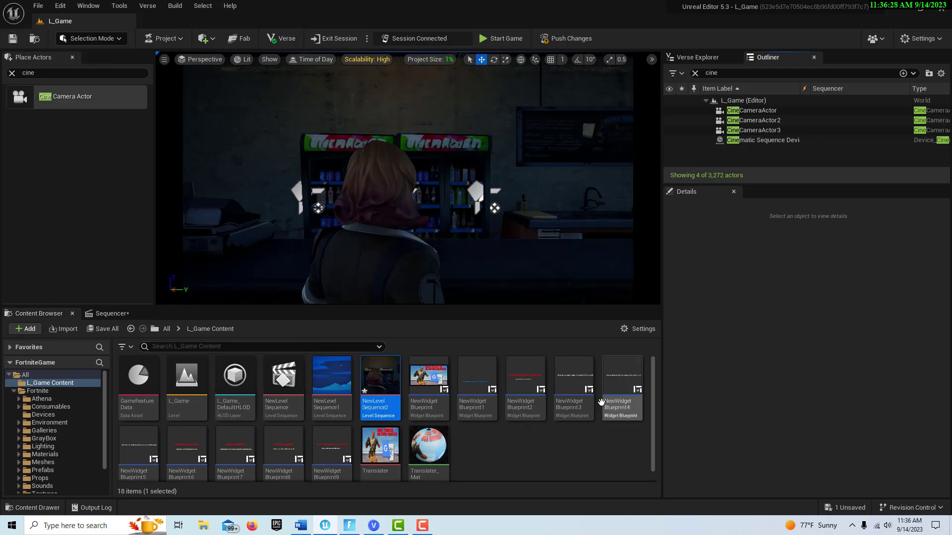
{"action": "left_click", "coordinate": [43, 8]}
{"action": "left_click", "coordinate": [99, 115]}
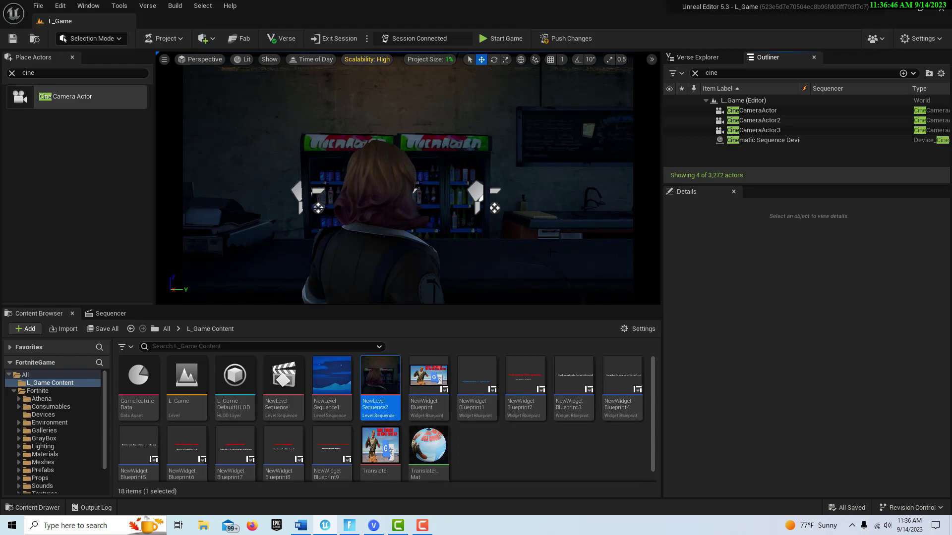
{"action": "right_click", "coordinate": [526, 240]}
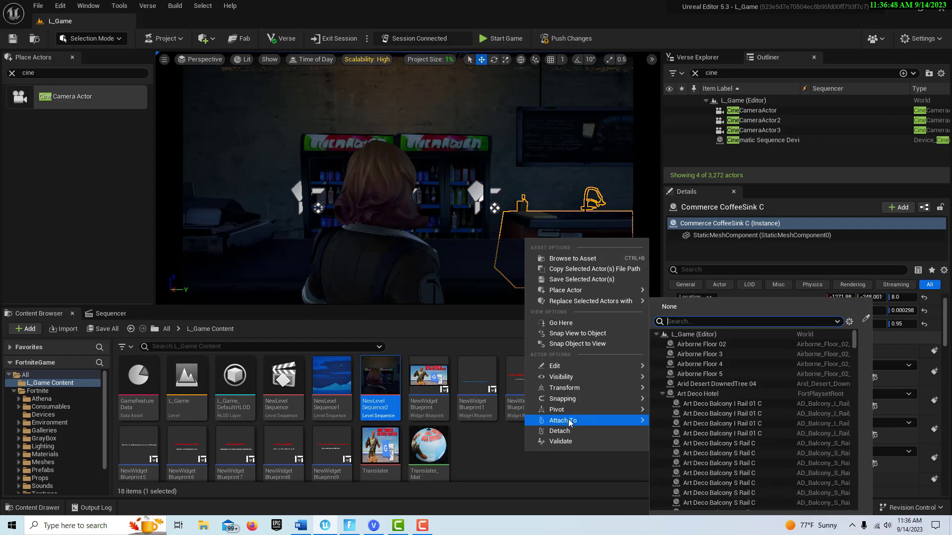
Preview the shot in the Cinematic Viewport, then switch back to the Default Viewport
{"action": "mouse_move", "coordinate": [556, 409]}
{"action": "left_click", "coordinate": [198, 59]}
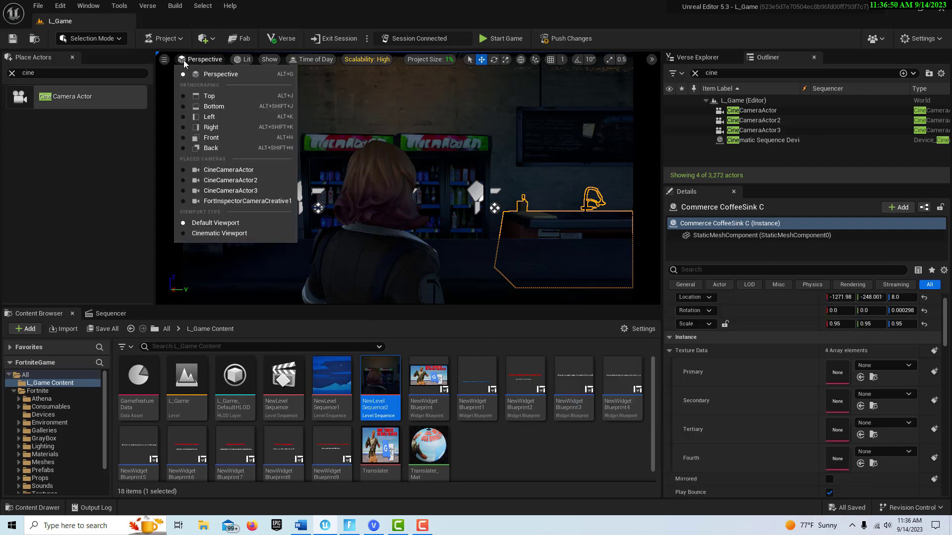
{"action": "left_click", "coordinate": [218, 233]}
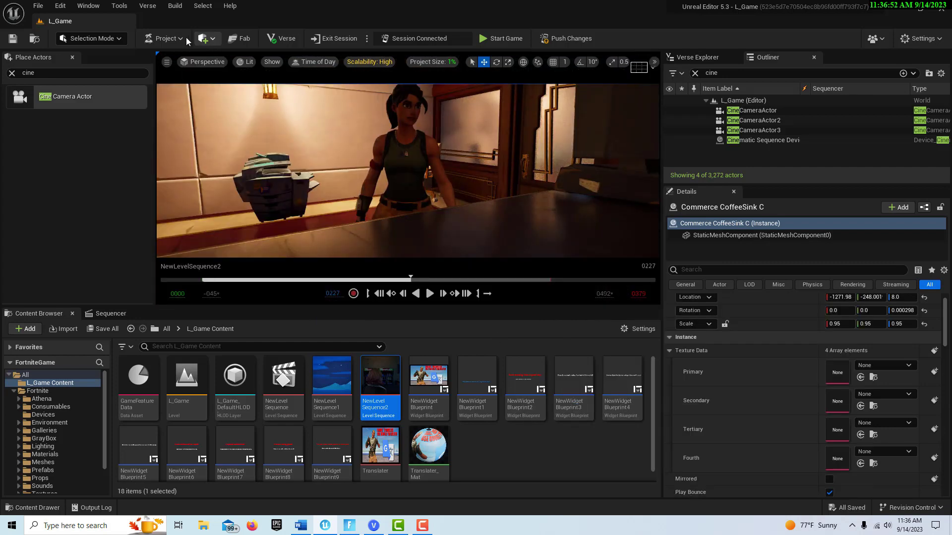
{"action": "left_click", "coordinate": [203, 61]}
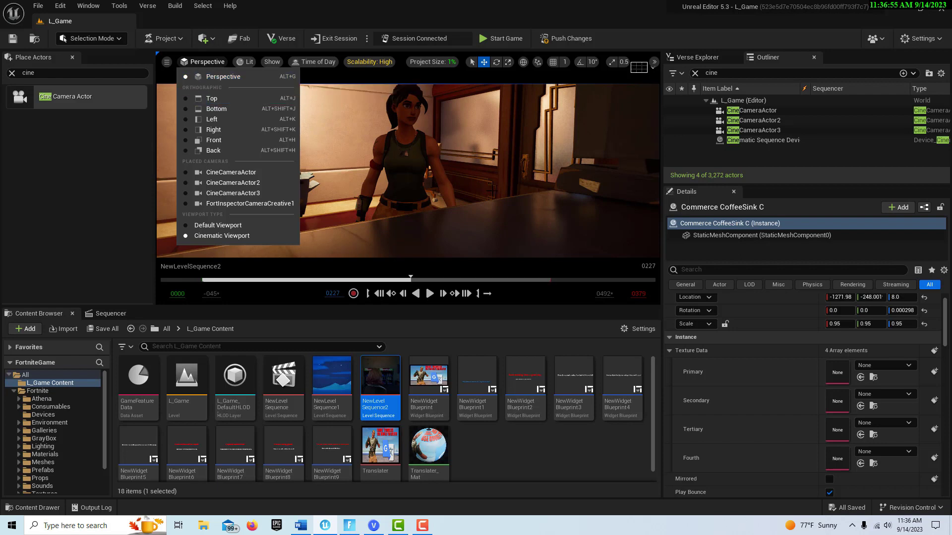
{"action": "left_click", "coordinate": [230, 225]}
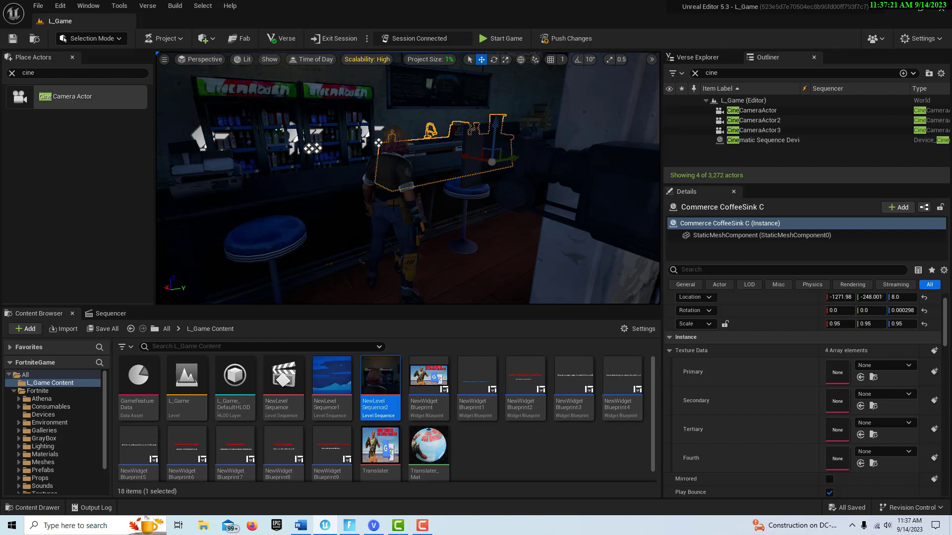
{"action": "left_click", "coordinate": [393, 204]}
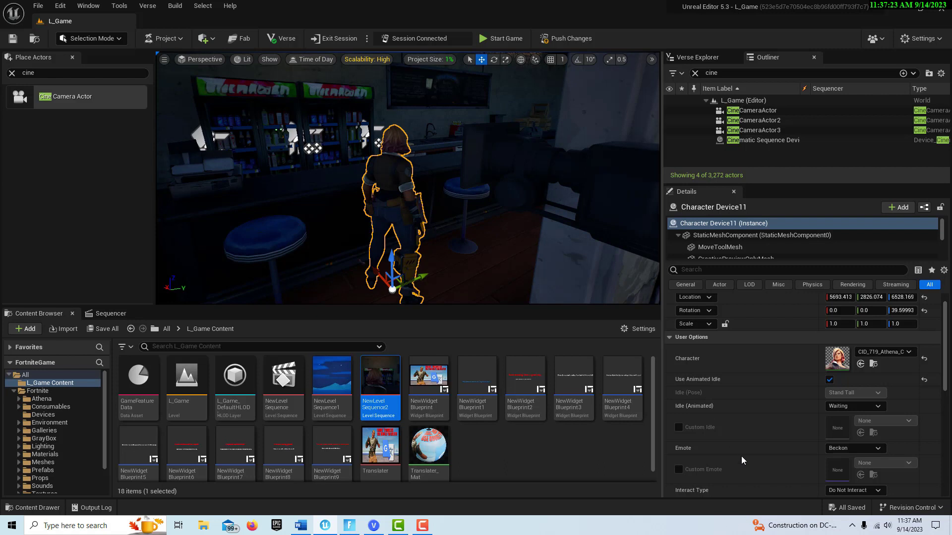
Add a Turn Off Visibility entry on Character Device11 bound to Player Spawner's On Player Spawned
{"action": "scroll", "coordinate": [746, 390], "scroll_direction": "down", "scroll_amount": 10}
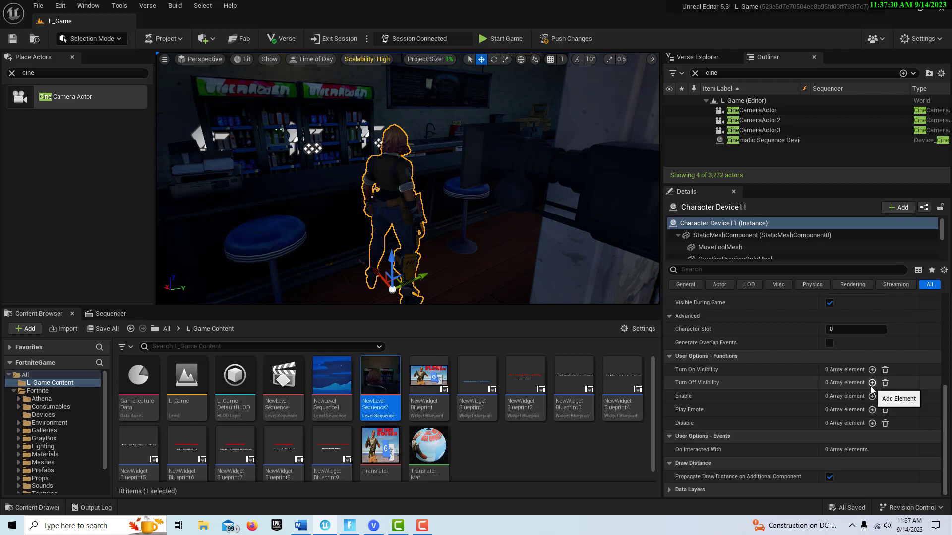
{"action": "left_click", "coordinate": [872, 384]}
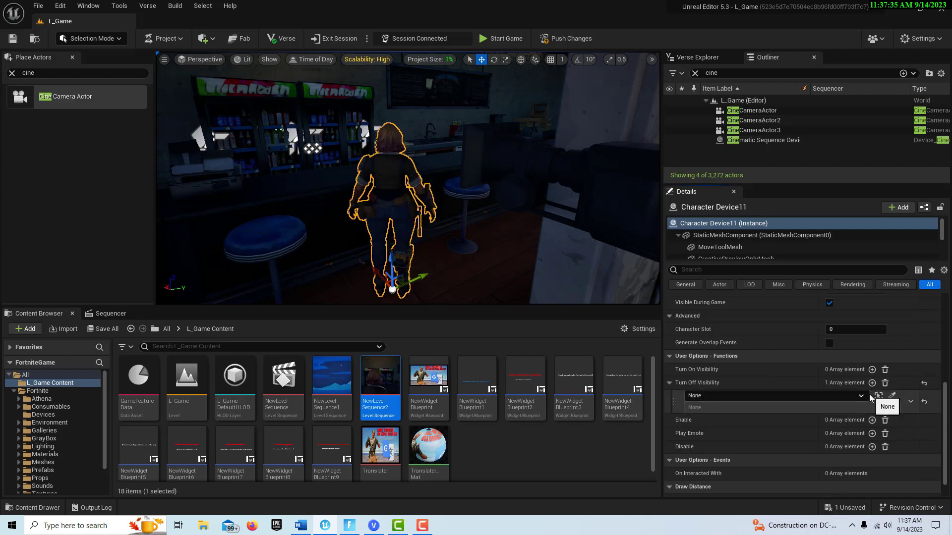
{"action": "left_click", "coordinate": [861, 396]}
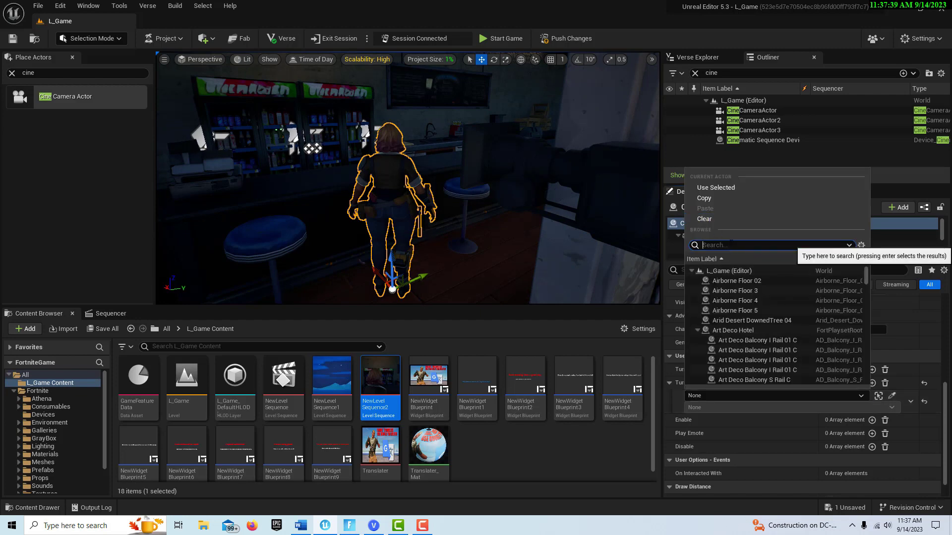
{"action": "type", "text": "pal"}
{"action": "key", "text": "BackSpace"}
{"action": "key", "text": "BackSpace"}
{"action": "type", "text": "layer"}
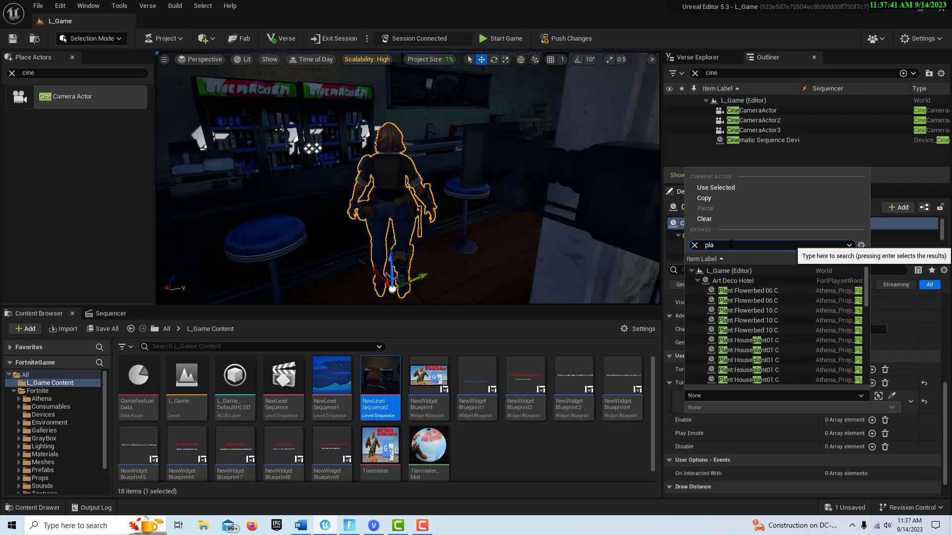
{"action": "left_click", "coordinate": [734, 281]}
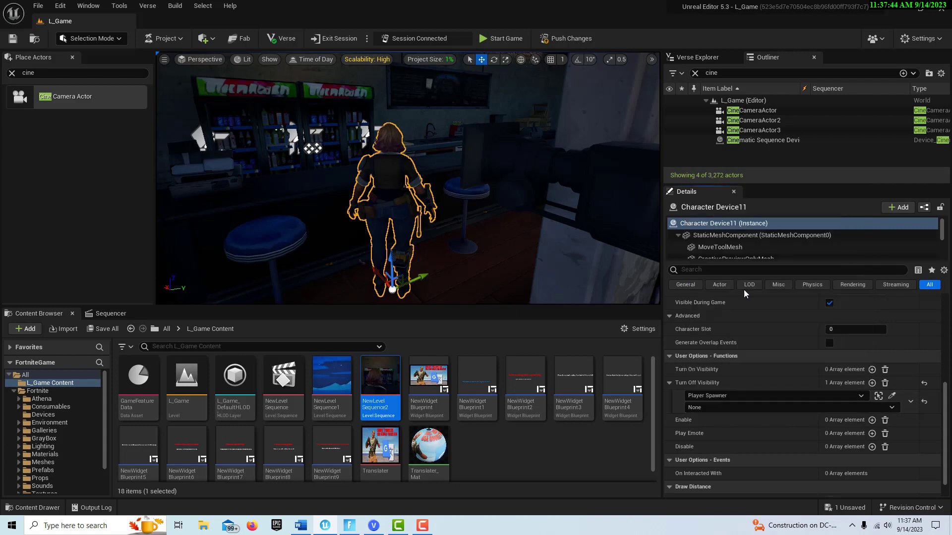
{"action": "left_click", "coordinate": [891, 410]}
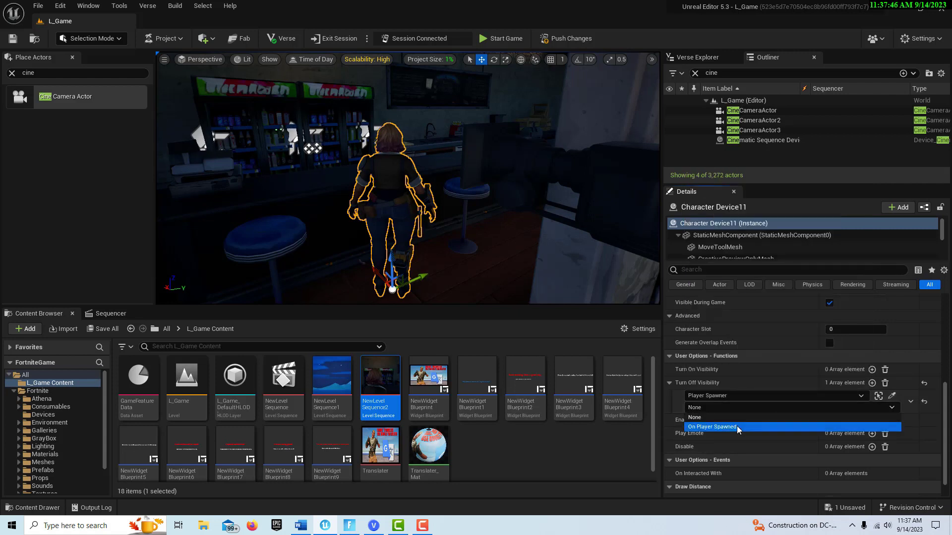
{"action": "left_click", "coordinate": [743, 427]}
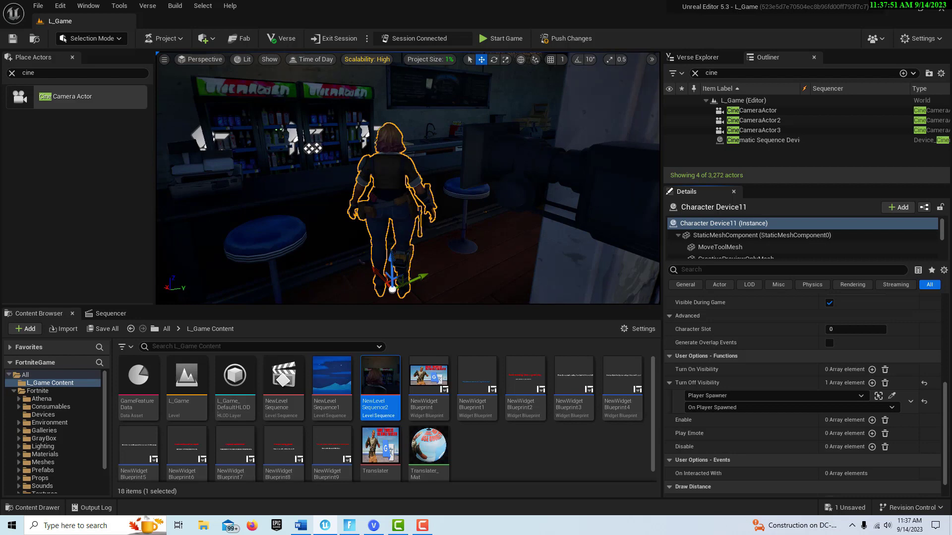
{"action": "right_click_drag", "start_coordinate": [312, 148], "coordinate": [354, 150]}
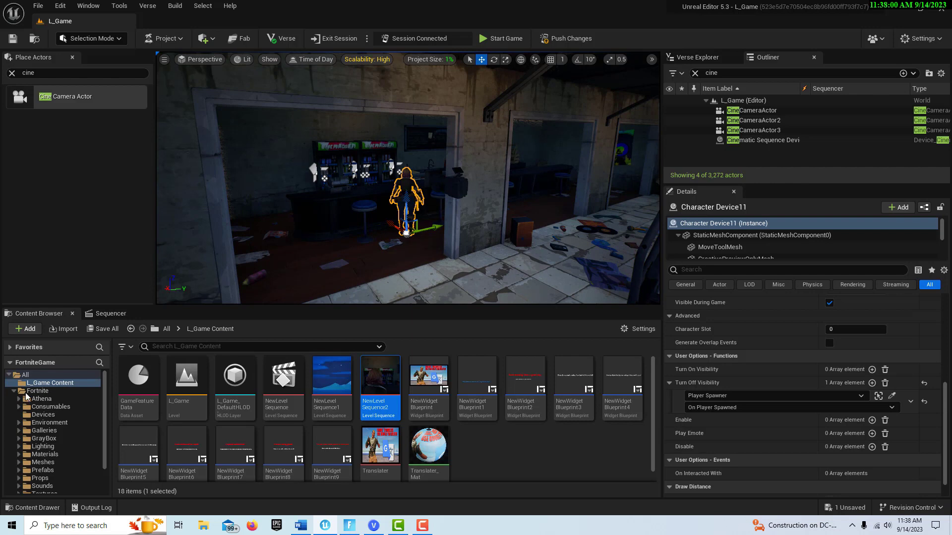
Search 'cine' in the Fortnite folder and place a Cinematic Sequence device in the level
{"action": "left_click", "coordinate": [41, 391]}
{"action": "key", "text": "ctrl+f"}
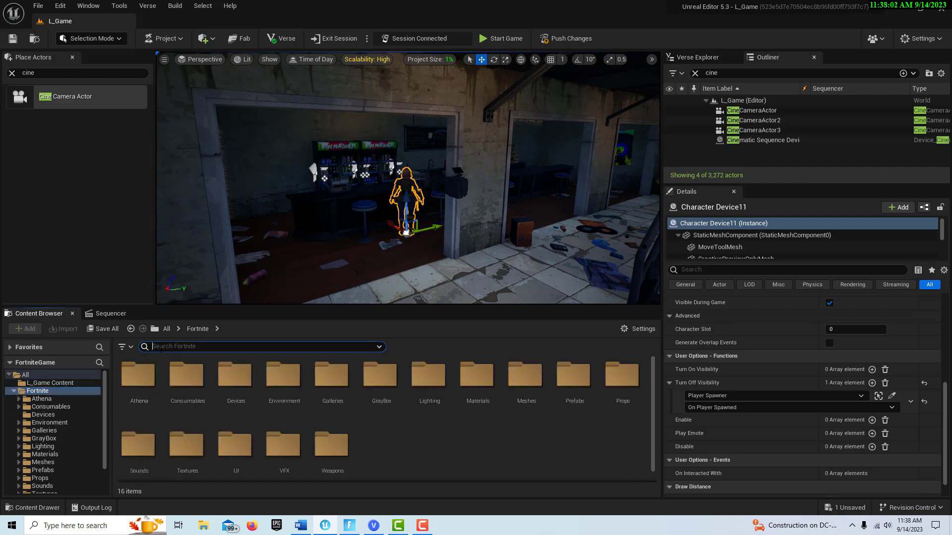
{"action": "type", "text": "cine"}
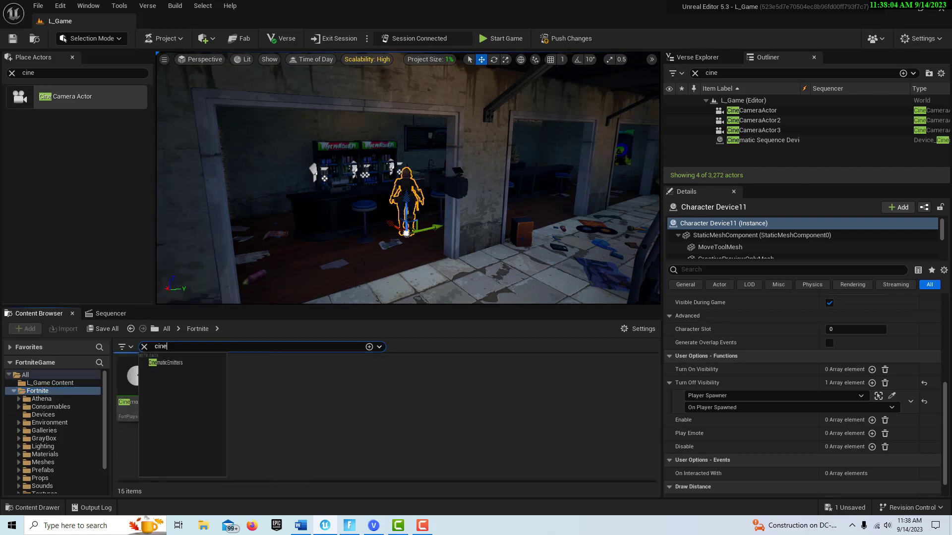
{"action": "left_click_drag", "start_coordinate": [136, 381], "coordinate": [300, 272]}
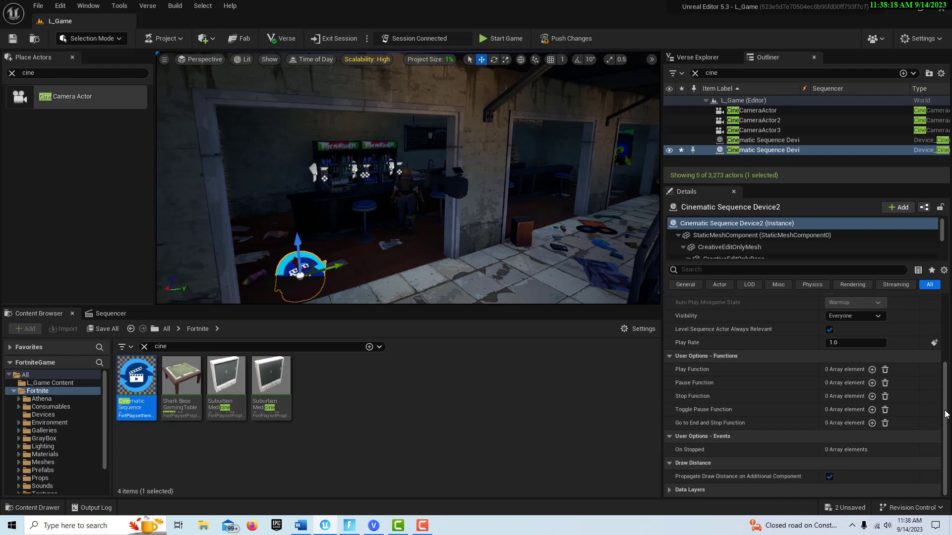
Set the Cinematic Sequence device's Sequence to NewLevelSequence2
{"action": "left_click_drag", "start_coordinate": [945, 414], "coordinate": [944, 345]}
{"action": "left_click", "coordinate": [910, 365]}
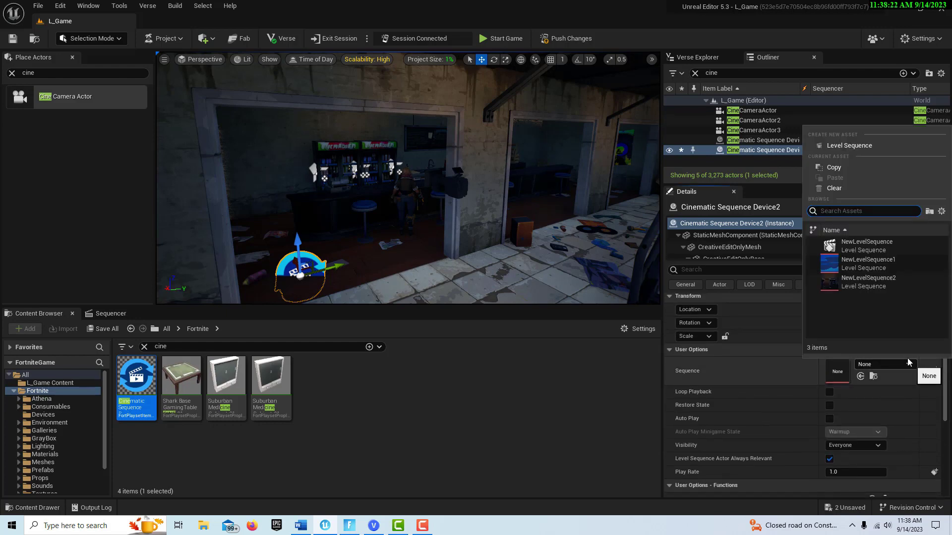
{"action": "left_click", "coordinate": [876, 286]}
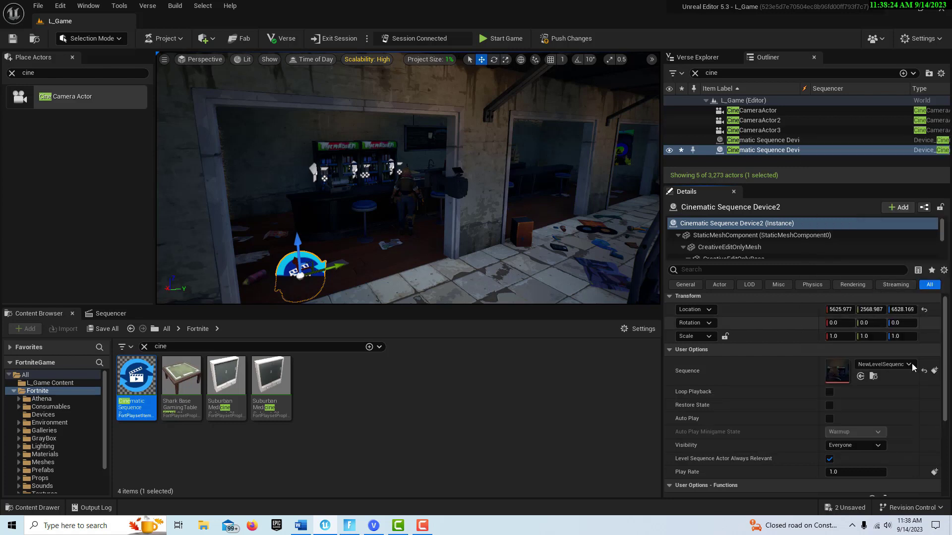
{"action": "scroll", "coordinate": [893, 402], "scroll_direction": "down", "scroll_amount": 2}
{"action": "scroll", "coordinate": [893, 403], "scroll_direction": "down", "scroll_amount": 5}
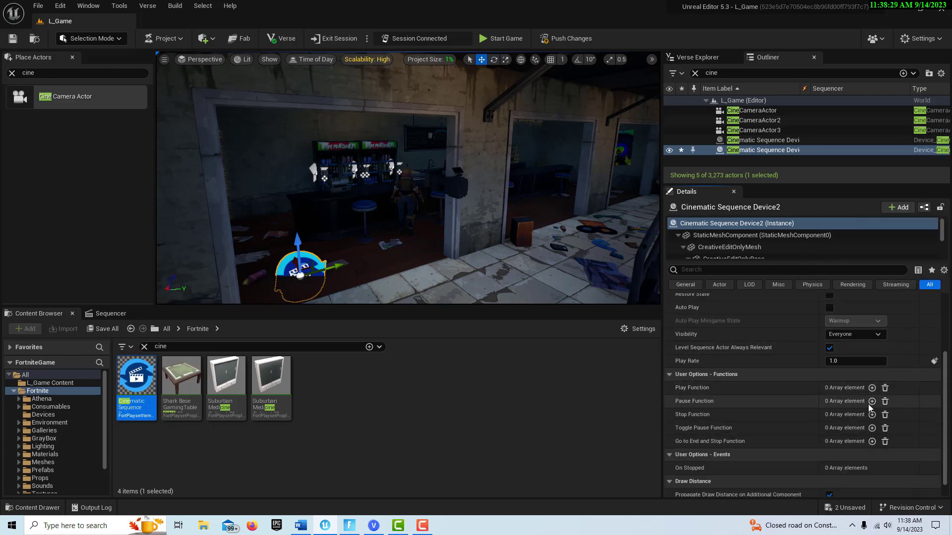
Select the character by the booth and replace the Outliner filter with 'pop'
{"action": "right_click_drag", "start_coordinate": [518, 257], "coordinate": [518, 258]}
{"action": "right_click_drag", "start_coordinate": [410, 193], "coordinate": [409, 194]}
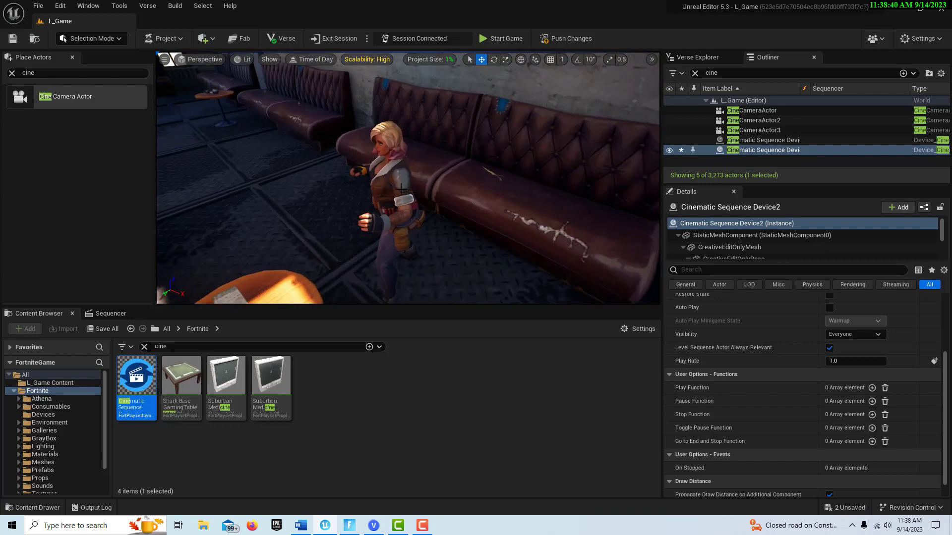
{"action": "left_click", "coordinate": [402, 189]}
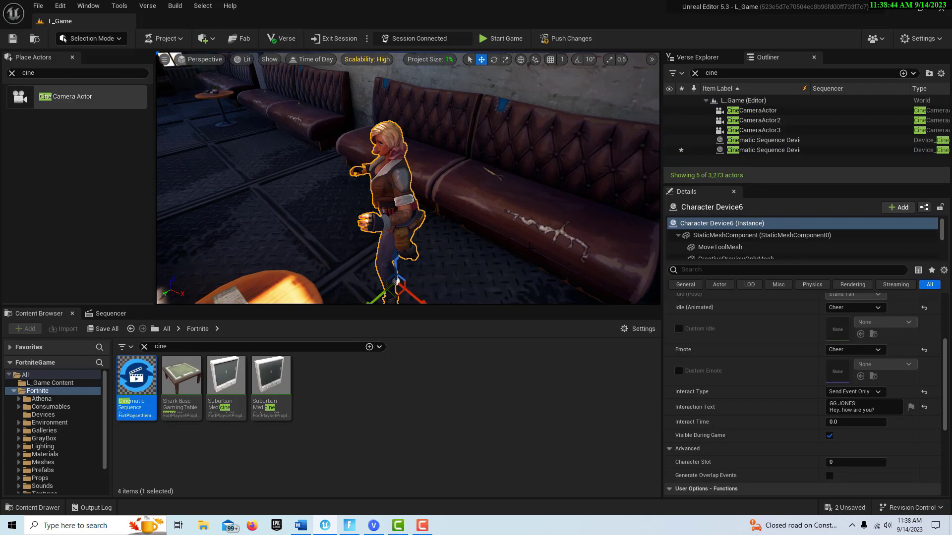
{"action": "left_click", "coordinate": [724, 73]}
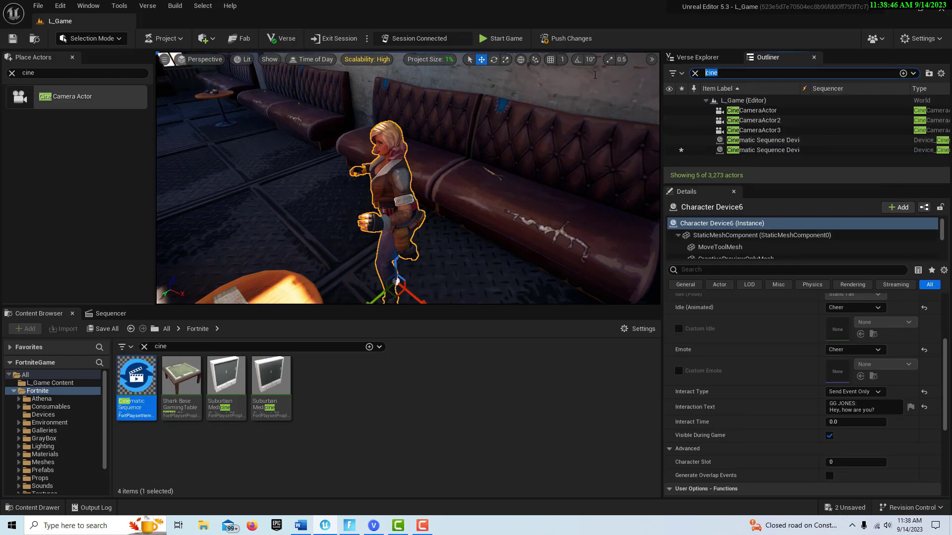
{"action": "key", "text": "BackSpace"}
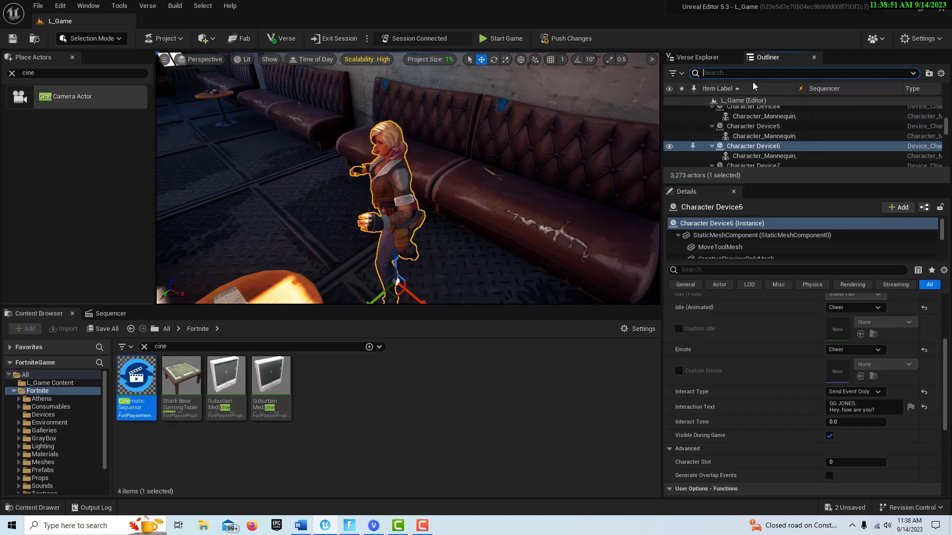
{"action": "type", "text": "pop"}
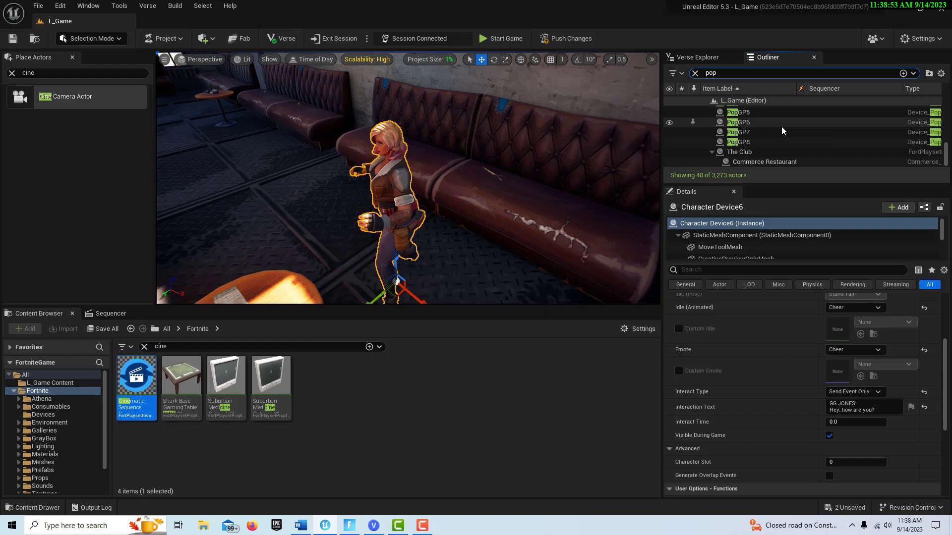
{"action": "scroll", "coordinate": [796, 143], "scroll_direction": "up", "scroll_amount": 3}
{"action": "scroll", "coordinate": [793, 141], "scroll_direction": "up", "scroll_amount": 5}
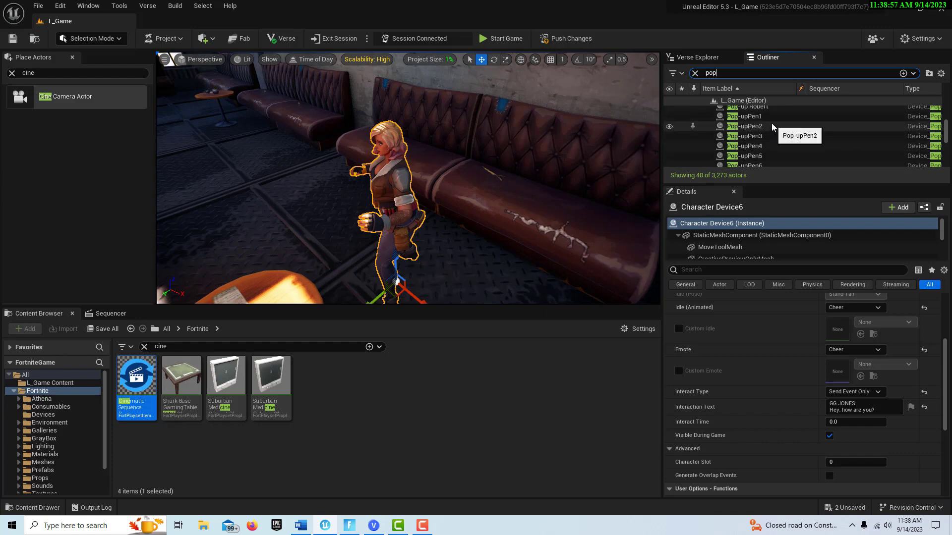
Review the Details of Pop-upPen2 through Pop-upPen5, then select the character at the bar
{"action": "left_click", "coordinate": [776, 127]}
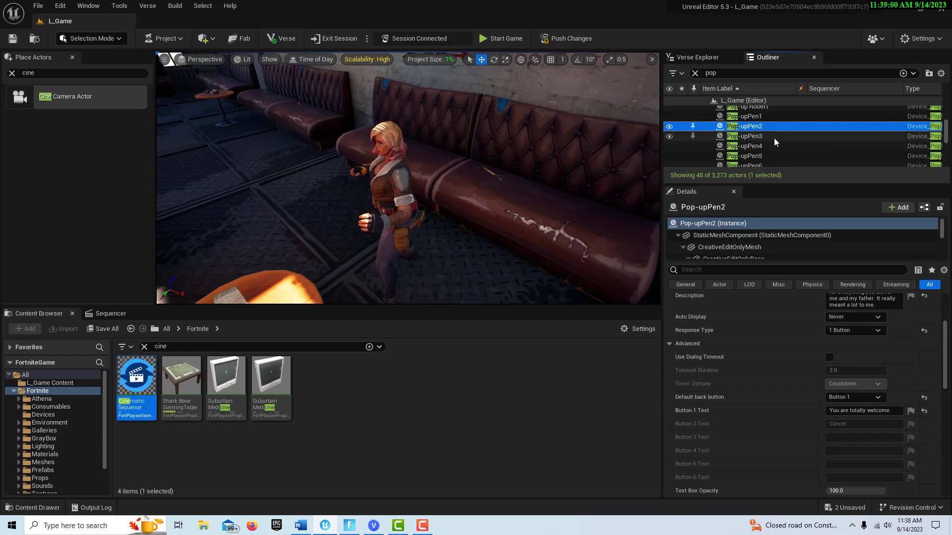
{"action": "left_click", "coordinate": [773, 137]}
{"action": "scroll", "coordinate": [773, 322], "scroll_direction": "up", "scroll_amount": 4}
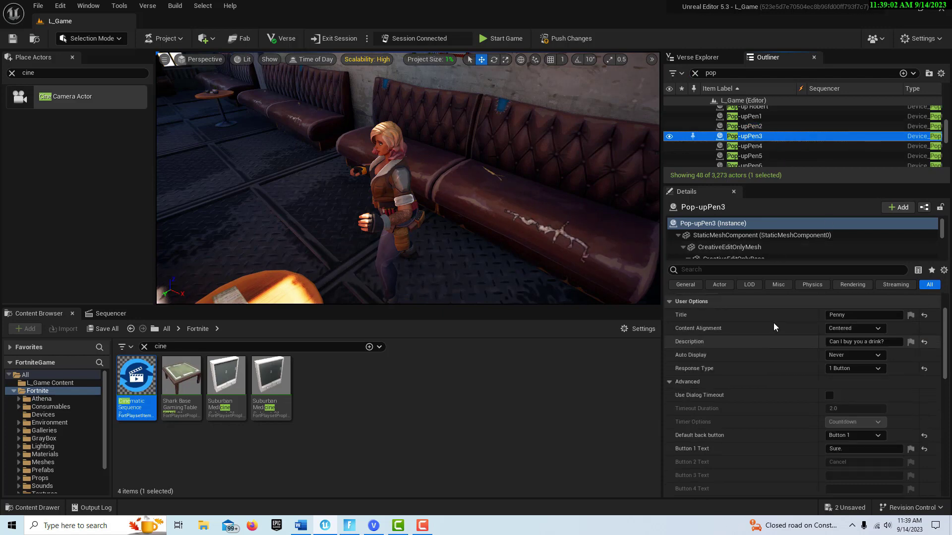
{"action": "left_click", "coordinate": [763, 149]}
{"action": "left_click", "coordinate": [763, 154]}
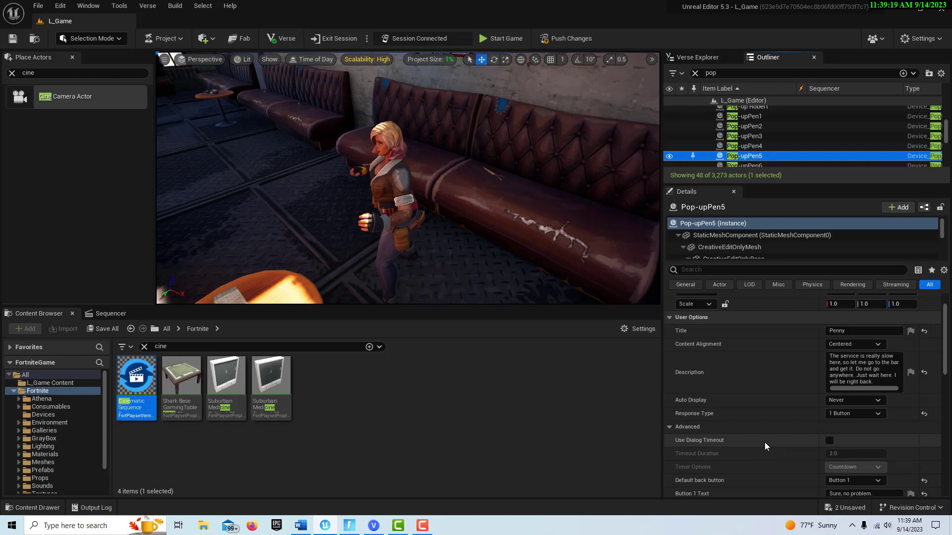
{"action": "scroll", "coordinate": [764, 442], "scroll_direction": "down", "scroll_amount": 2}
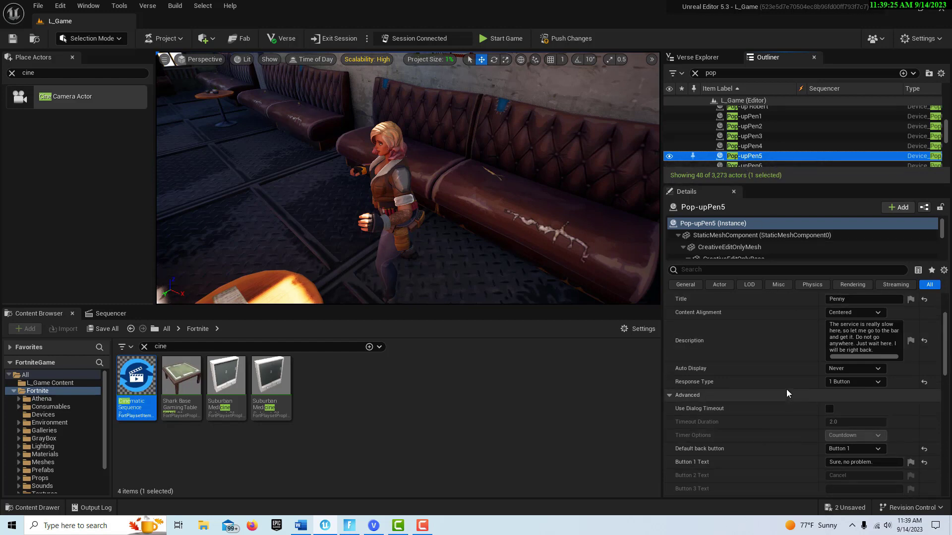
{"action": "scroll", "coordinate": [787, 389], "scroll_direction": "down", "scroll_amount": 3}
{"action": "scroll", "coordinate": [784, 386], "scroll_direction": "down", "scroll_amount": 2}
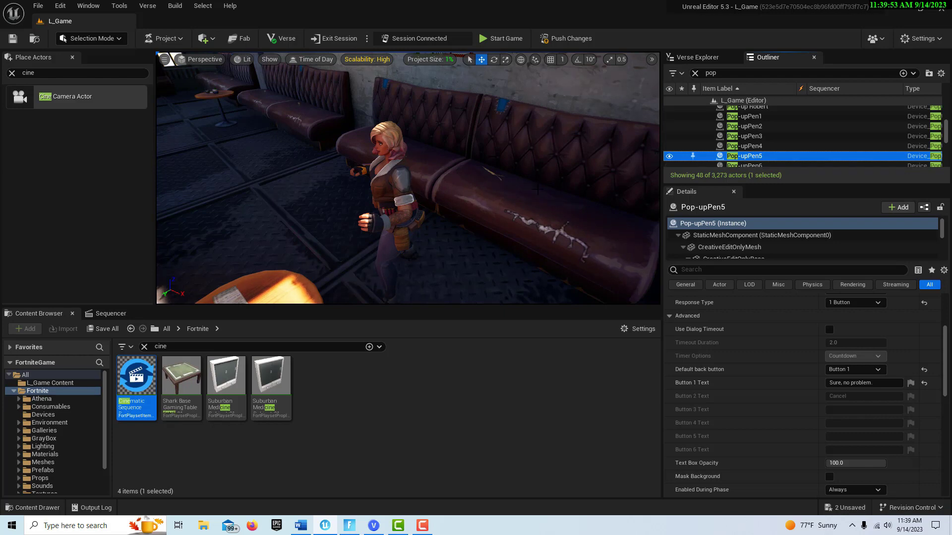
{"action": "right_click_drag", "start_coordinate": [407, 179], "coordinate": [322, 159]}
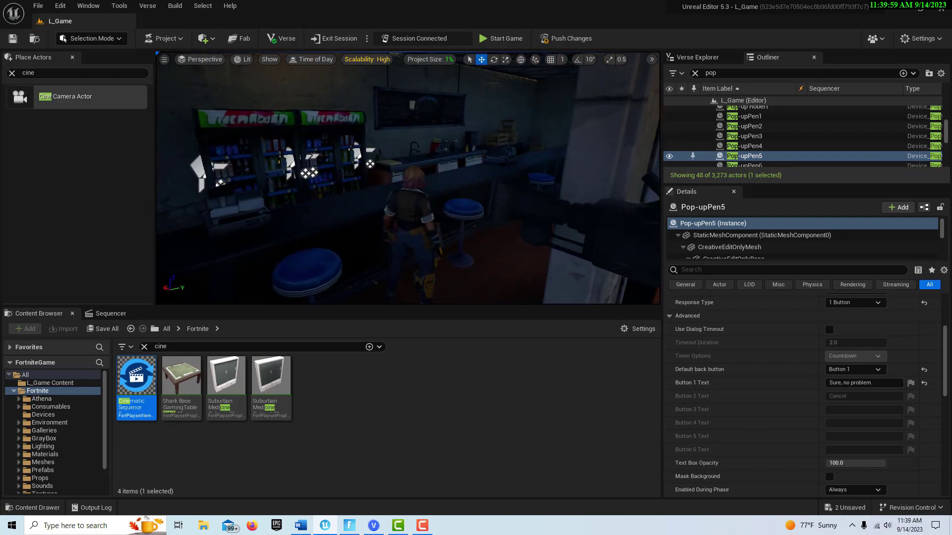
{"action": "left_click", "coordinate": [414, 218]}
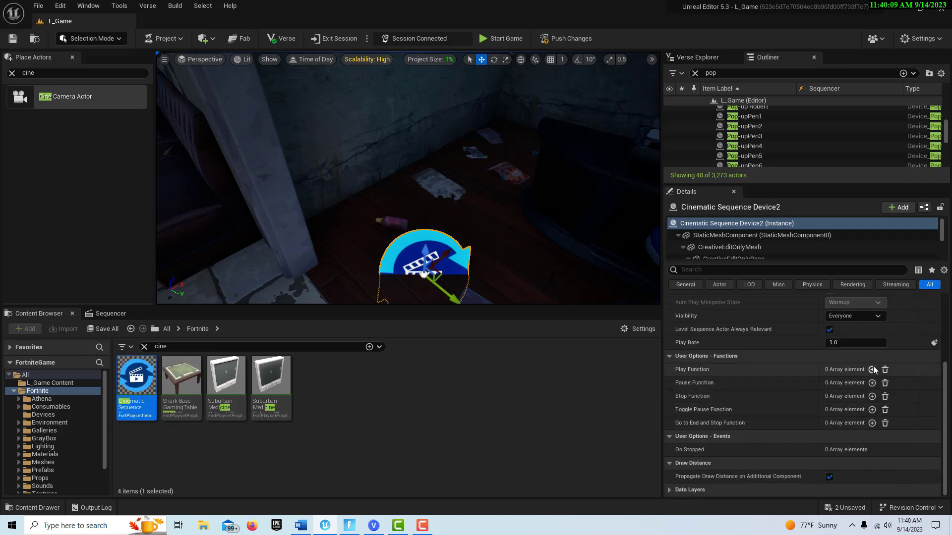
Add a Play Function entry triggered by Pop-upPen5's On Responding Button 1
{"action": "left_click", "coordinate": [872, 369]}
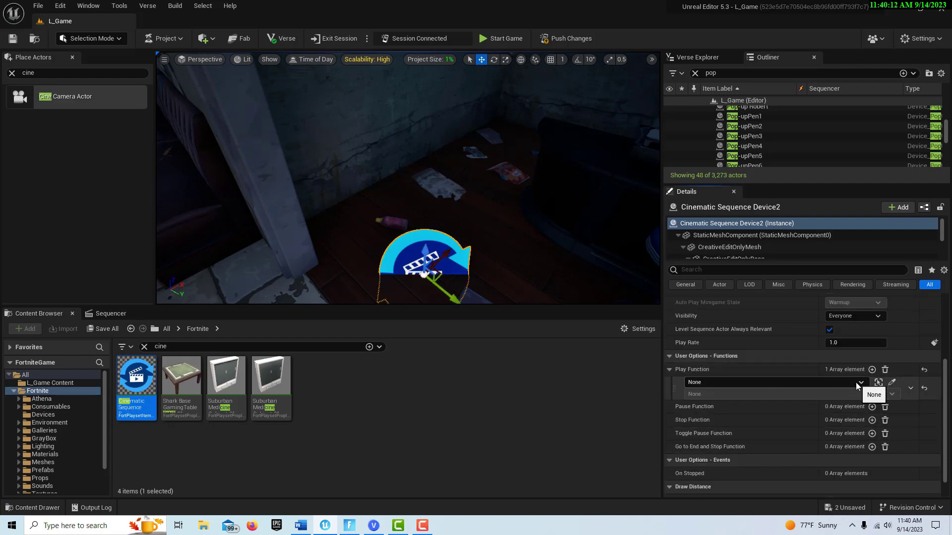
{"action": "left_click", "coordinate": [856, 383]}
{"action": "type", "text": "pop"}
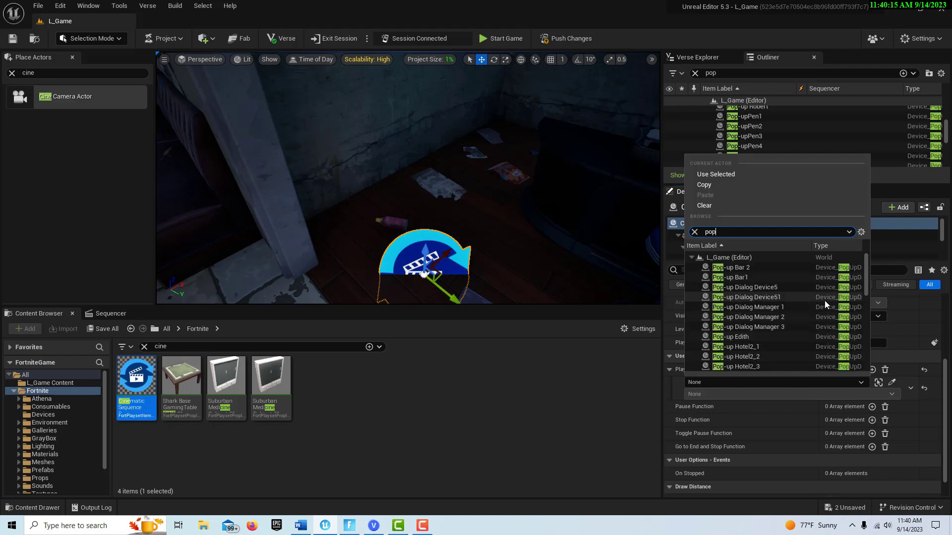
{"action": "scroll", "coordinate": [739, 290], "scroll_direction": "down", "scroll_amount": 3}
{"action": "scroll", "coordinate": [742, 295], "scroll_direction": "down", "scroll_amount": 5}
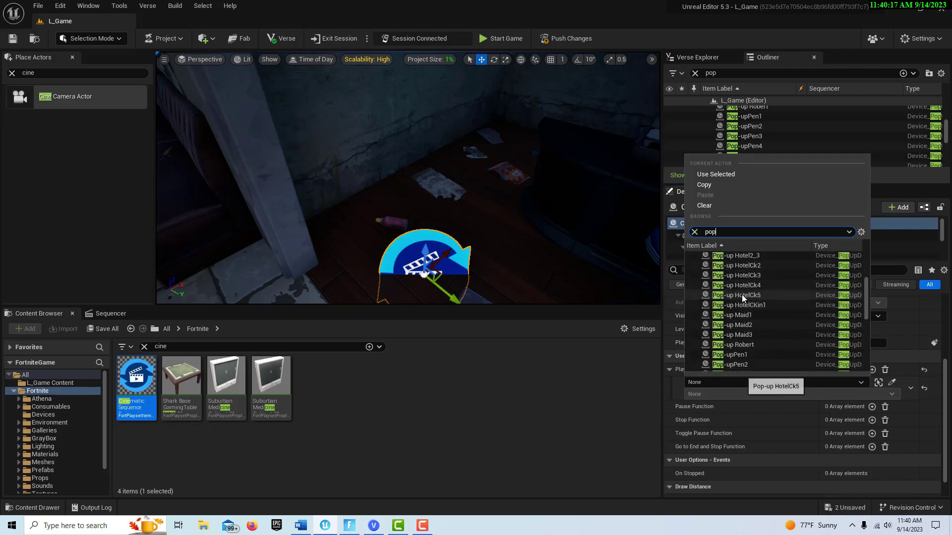
{"action": "left_click", "coordinate": [748, 330]}
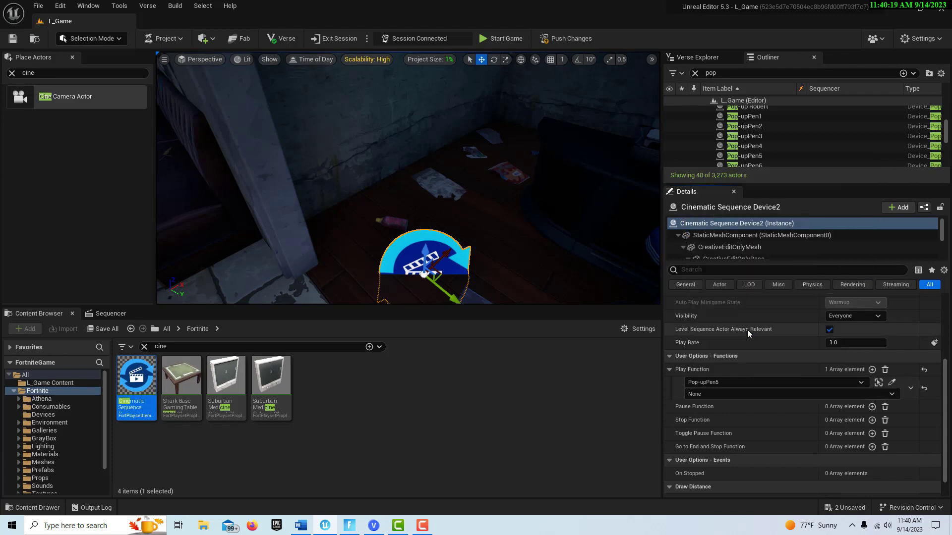
{"action": "left_click", "coordinate": [893, 395]}
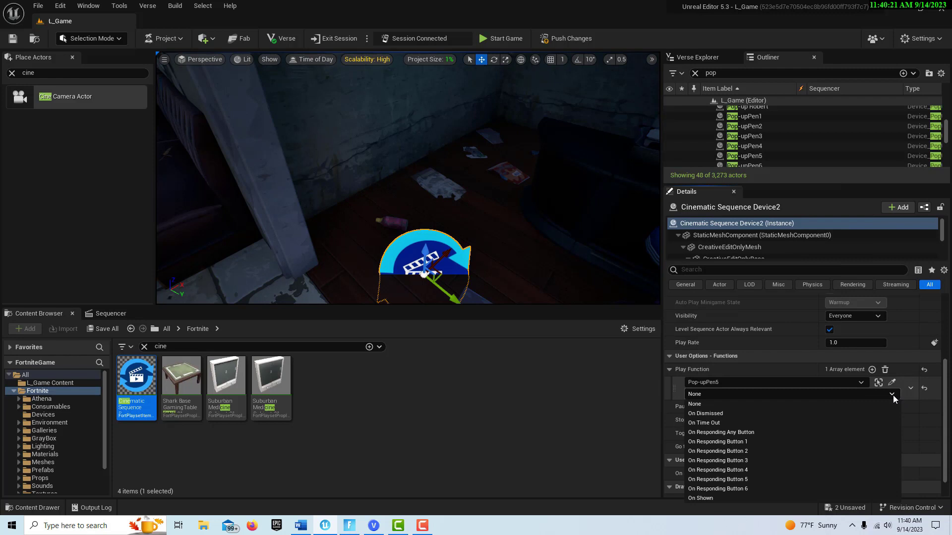
{"action": "left_click", "coordinate": [766, 441]}
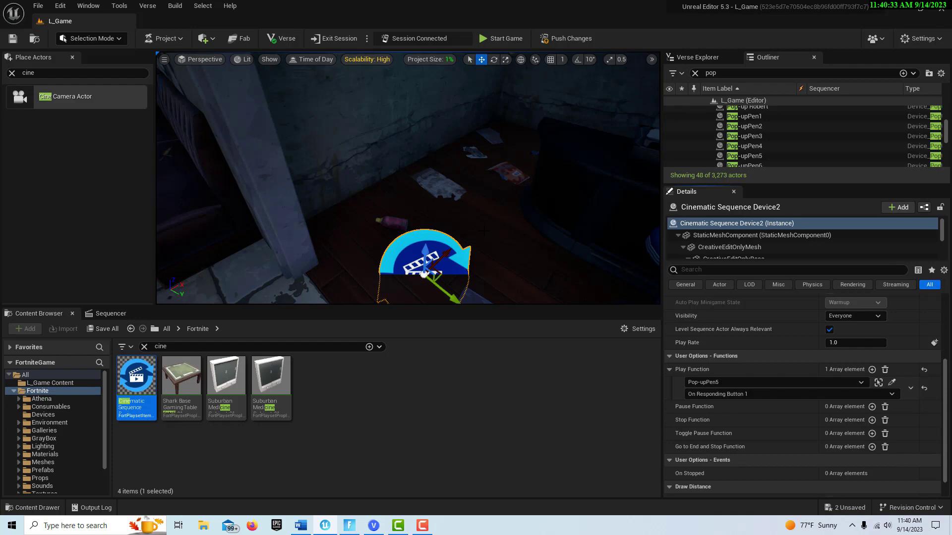
{"action": "right_click_drag", "start_coordinate": [408, 179], "coordinate": [408, 179]}
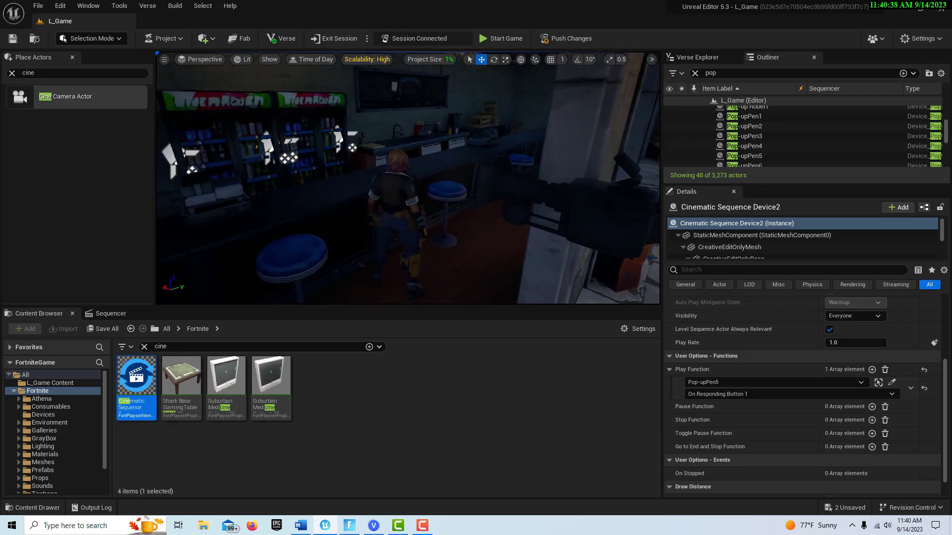
{"action": "left_click", "coordinate": [397, 209]}
Add a Turn On Visibility entry on Character Device11 triggered by Pop-upPen4's On Responding Button 1
{"action": "scroll", "coordinate": [834, 390], "scroll_direction": "down", "scroll_amount": 4}
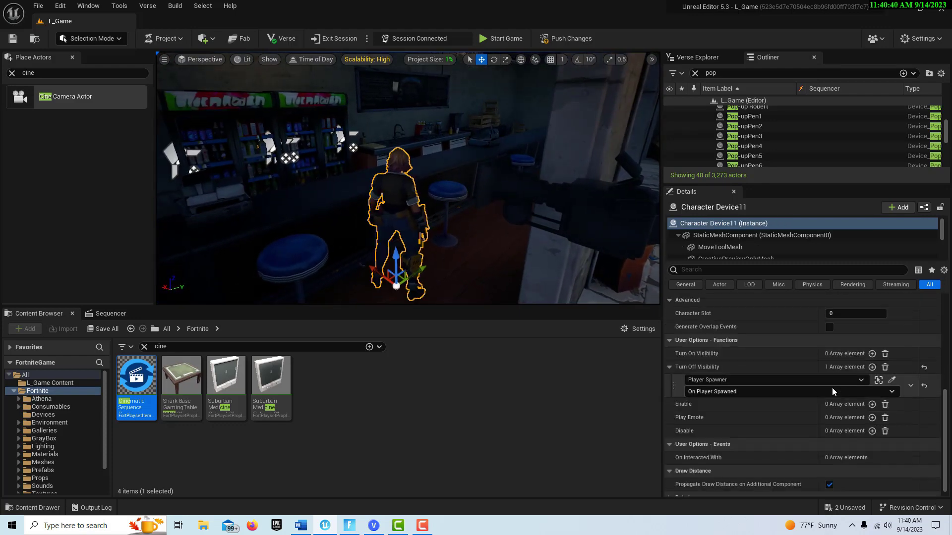
{"action": "left_click", "coordinate": [872, 354]}
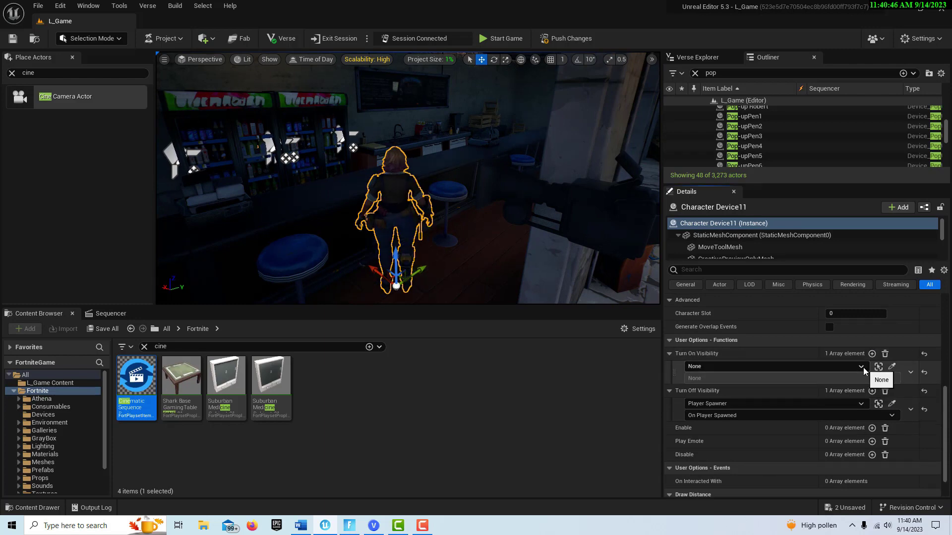
{"action": "left_click", "coordinate": [861, 367]}
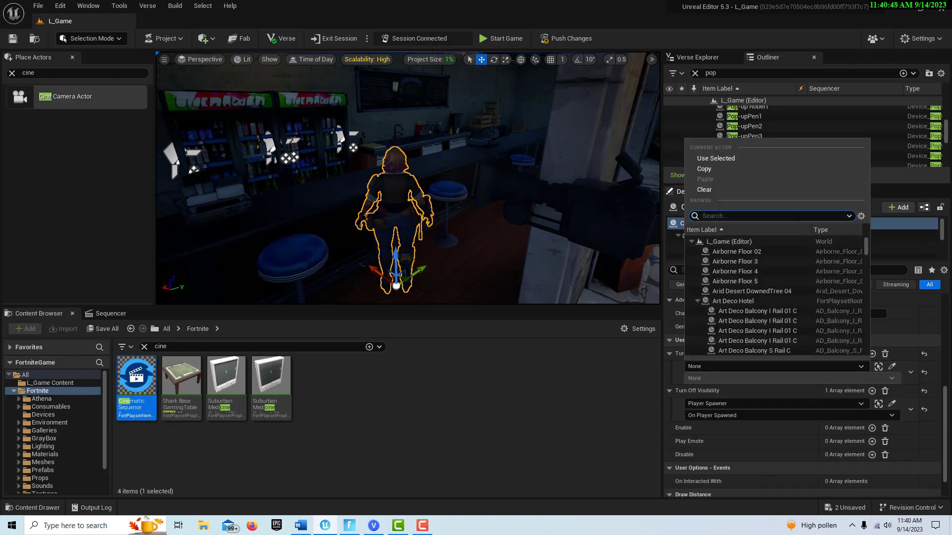
{"action": "type", "text": "pop"}
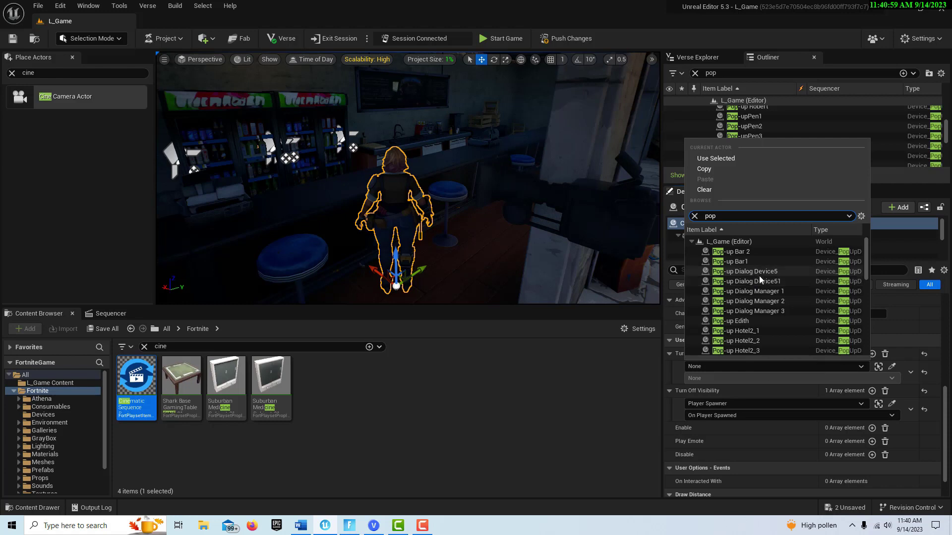
{"action": "scroll", "coordinate": [762, 271], "scroll_direction": "down", "scroll_amount": 5}
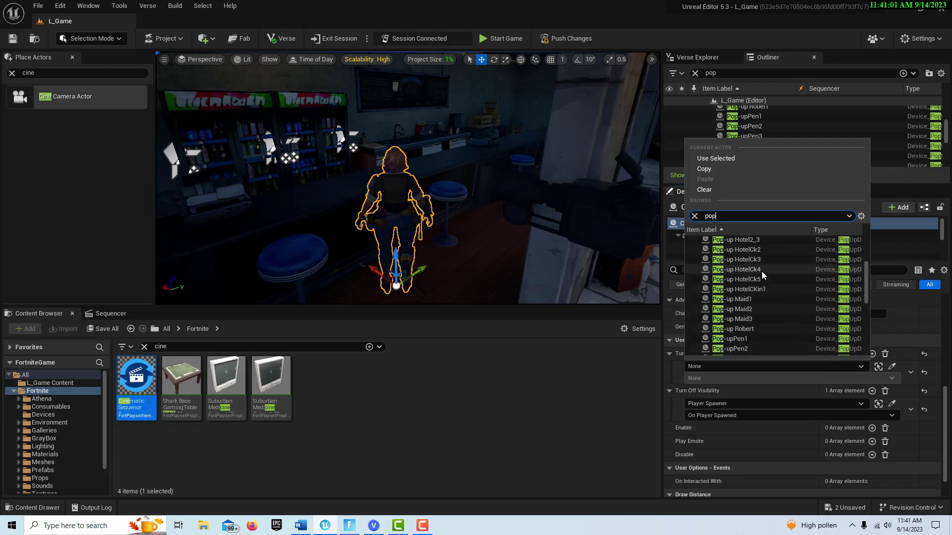
{"action": "scroll", "coordinate": [762, 271], "scroll_direction": "down", "scroll_amount": 1}
{"action": "left_click", "coordinate": [749, 305]}
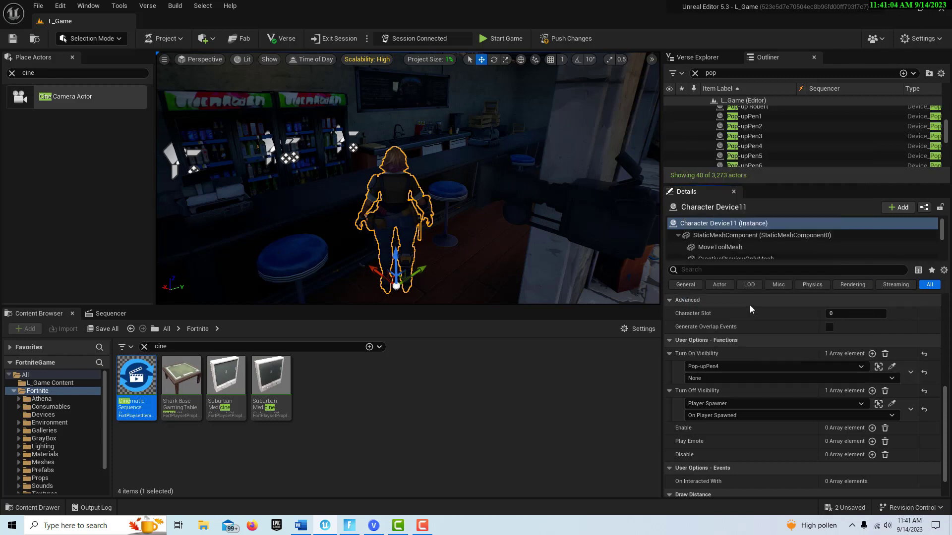
{"action": "left_click", "coordinate": [892, 378]}
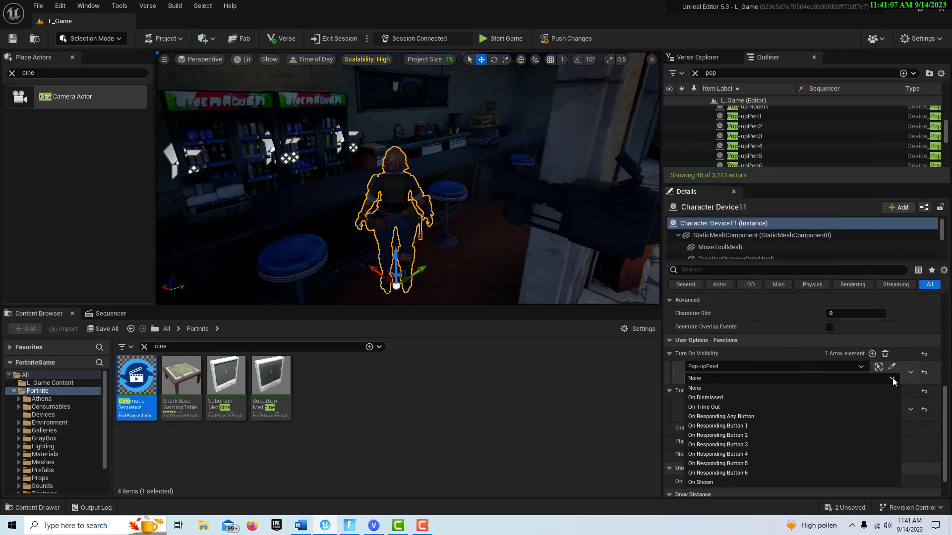
{"action": "left_click", "coordinate": [742, 427]}
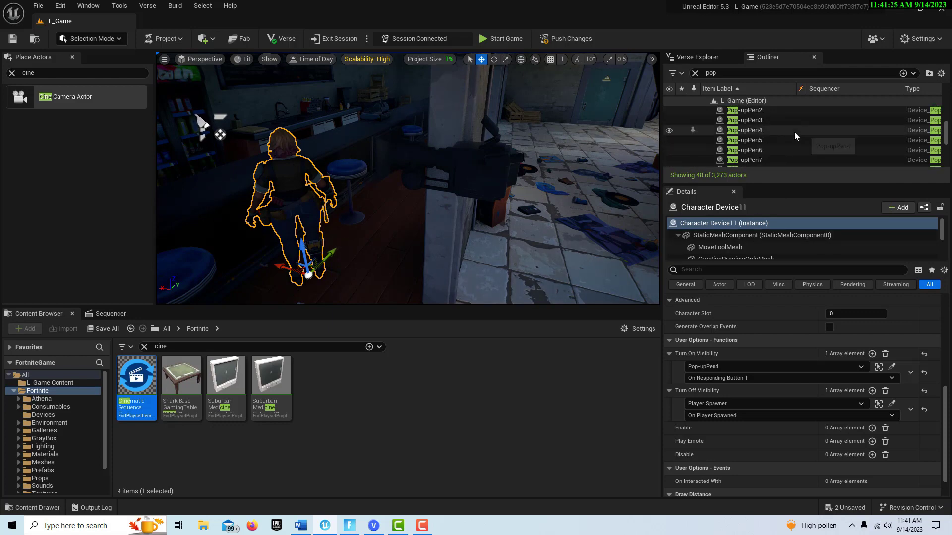
Compare the Pop-upPen5 and Pop-upPen6 dialog settings, ending with Pop-upPen6 selected
{"action": "scroll", "coordinate": [794, 132], "scroll_direction": "down", "scroll_amount": 1}
{"action": "left_click", "coordinate": [783, 142]}
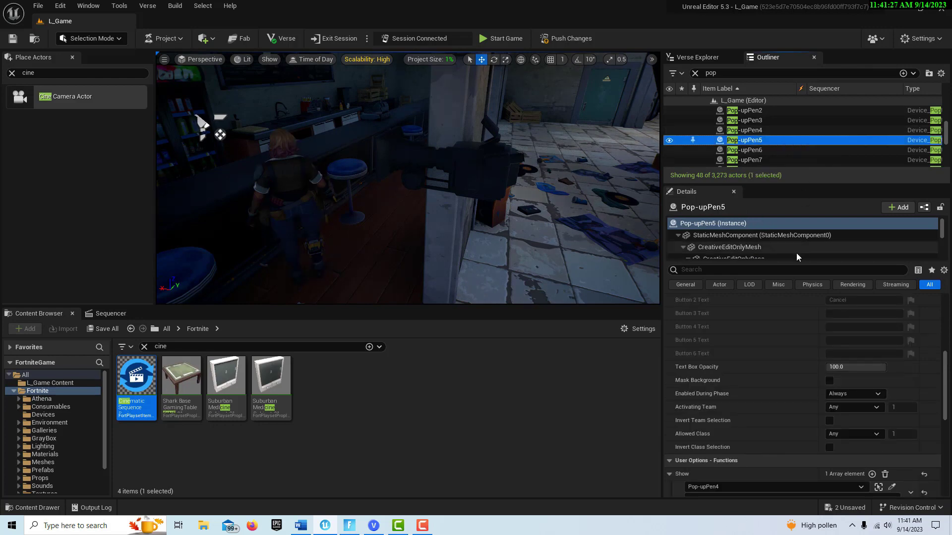
{"action": "left_click", "coordinate": [777, 149]}
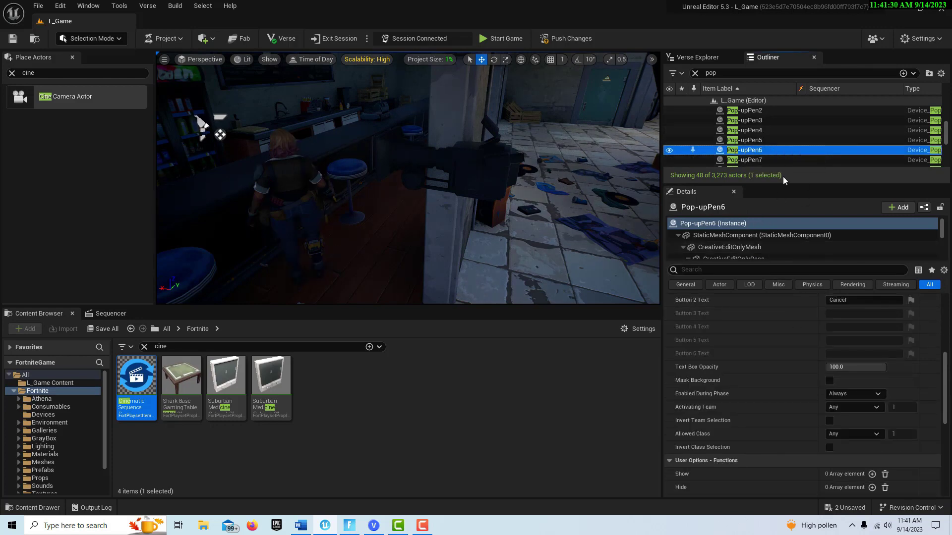
{"action": "scroll", "coordinate": [776, 368], "scroll_direction": "up", "scroll_amount": 3}
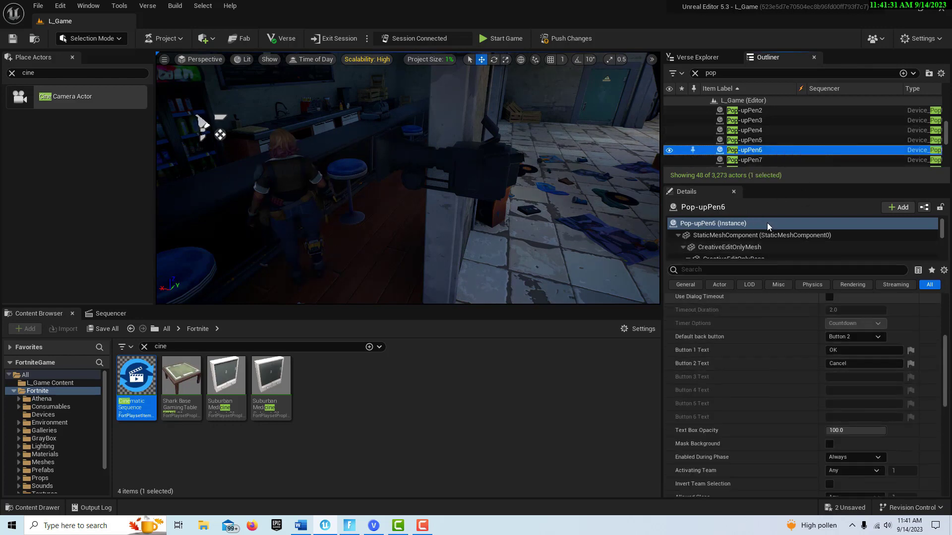
{"action": "left_click", "coordinate": [770, 142]}
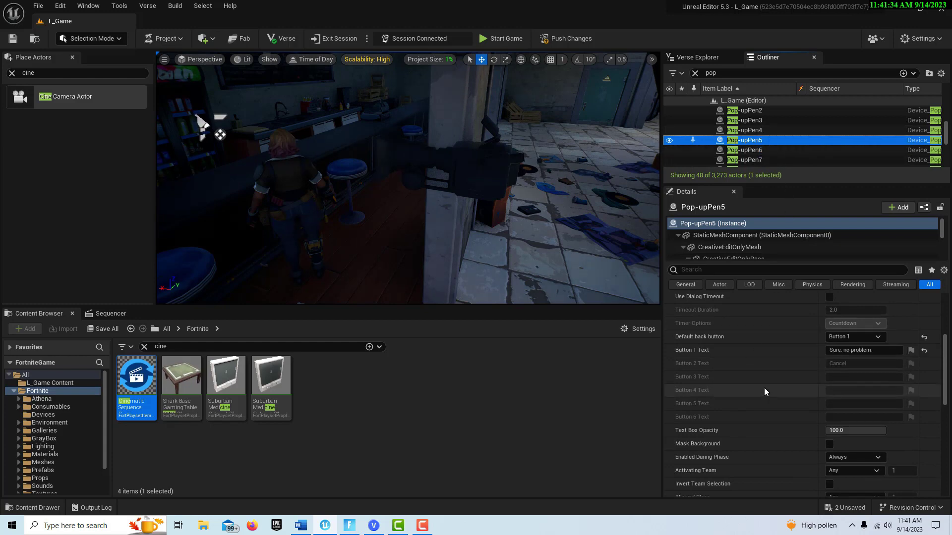
{"action": "scroll", "coordinate": [764, 388], "scroll_direction": "up", "scroll_amount": 3}
{"action": "scroll", "coordinate": [764, 386], "scroll_direction": "up", "scroll_amount": 3}
{"action": "scroll", "coordinate": [763, 383], "scroll_direction": "down", "scroll_amount": 4}
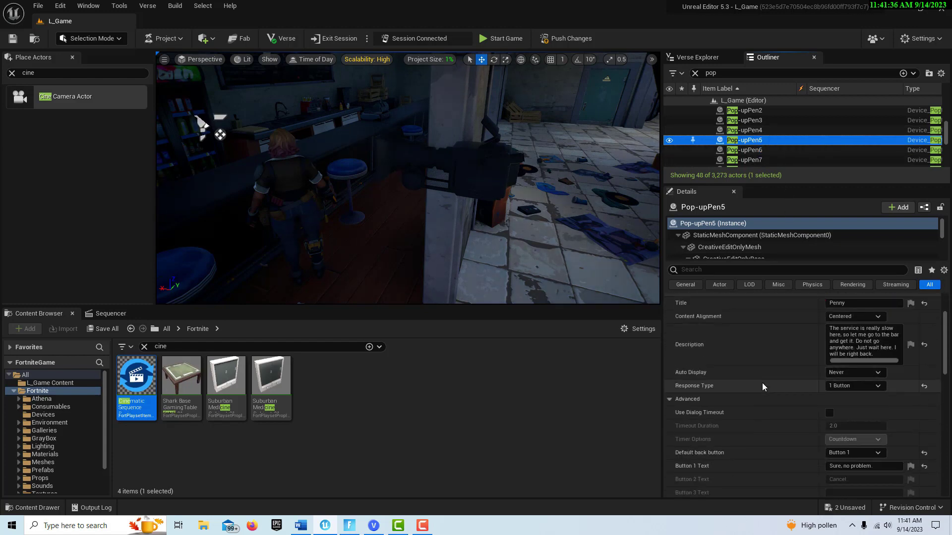
{"action": "scroll", "coordinate": [763, 385], "scroll_direction": "down", "scroll_amount": 10}
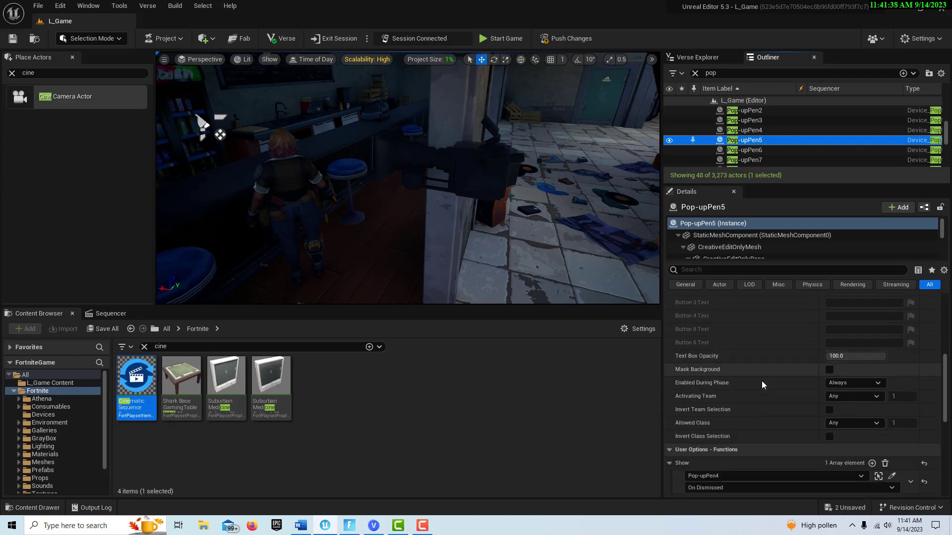
{"action": "left_click", "coordinate": [760, 151]}
{"action": "scroll", "coordinate": [770, 377], "scroll_direction": "up", "scroll_amount": 10}
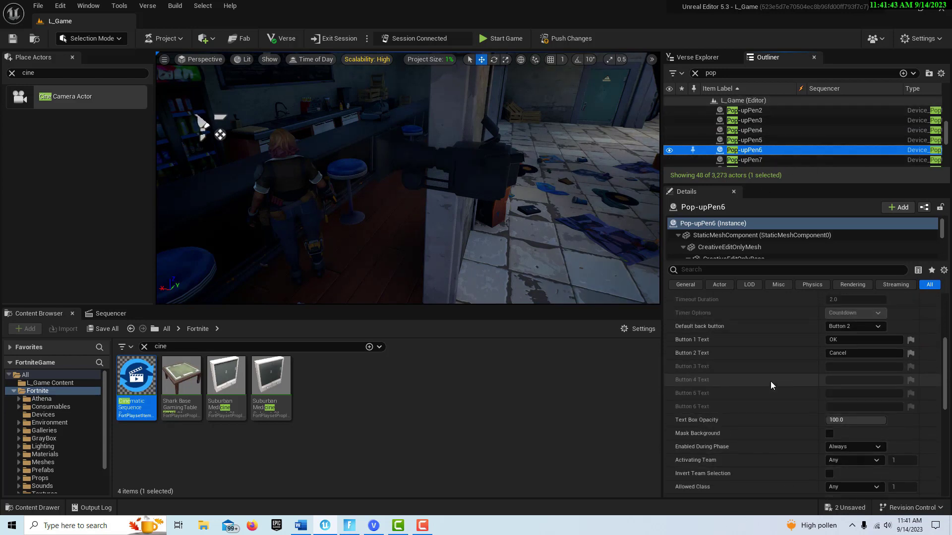
{"action": "scroll", "coordinate": [771, 382], "scroll_direction": "up", "scroll_amount": 3}
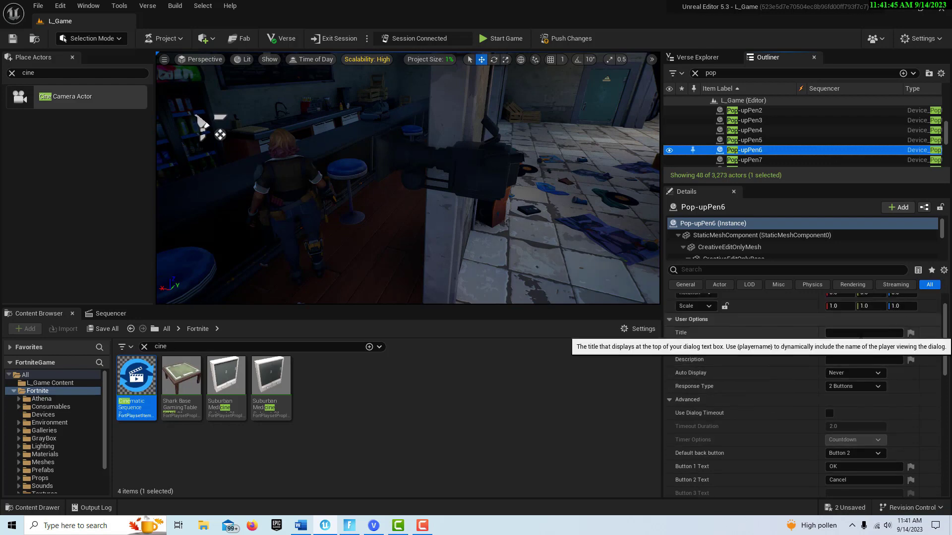
Title Pop-upPen6 'PENNY' with her drink message ending 'a toast to our continued success'
{"action": "left_click", "coordinate": [853, 332]}
{"action": "type", "text": "Penn"}
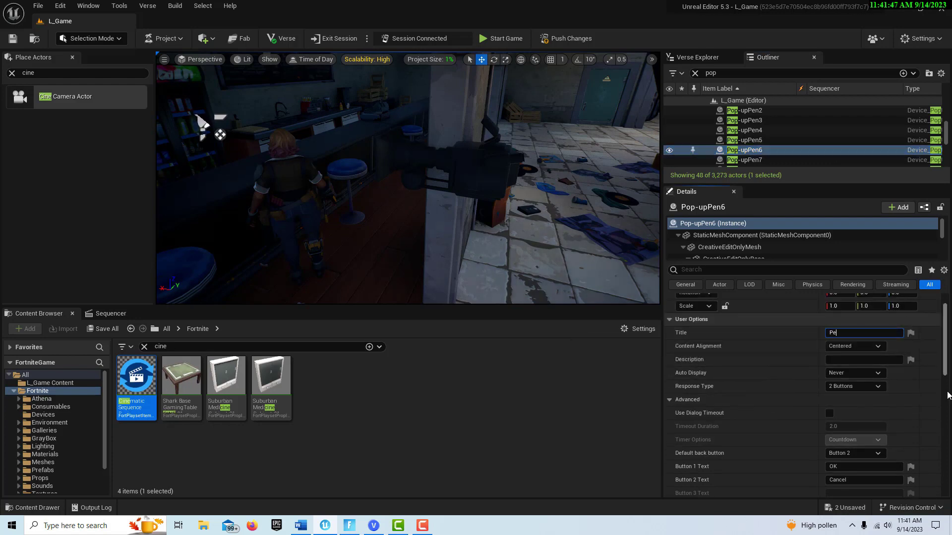
{"action": "key", "text": "BackSpace"}
{"action": "key", "text": "BackSpace"}
{"action": "type", "text": "ENNY"}
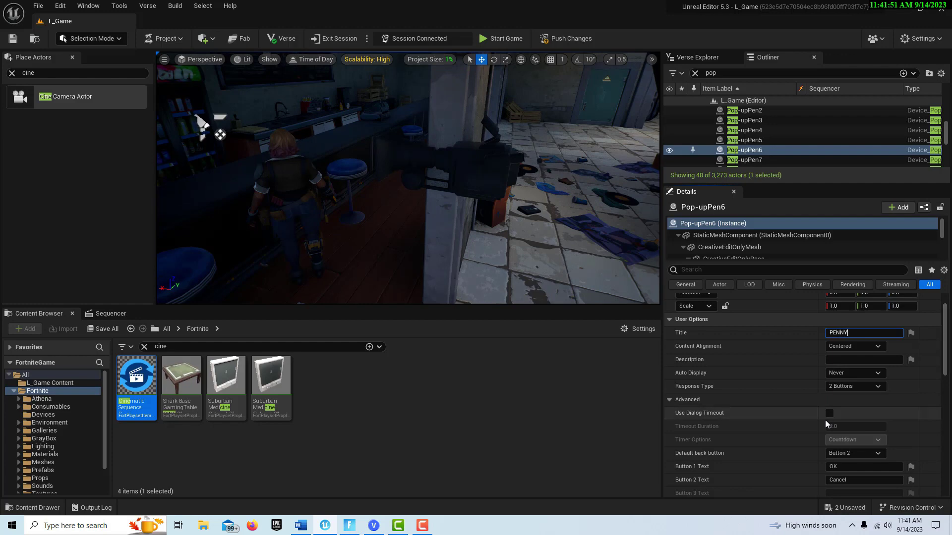
{"action": "left_click", "coordinate": [863, 359]}
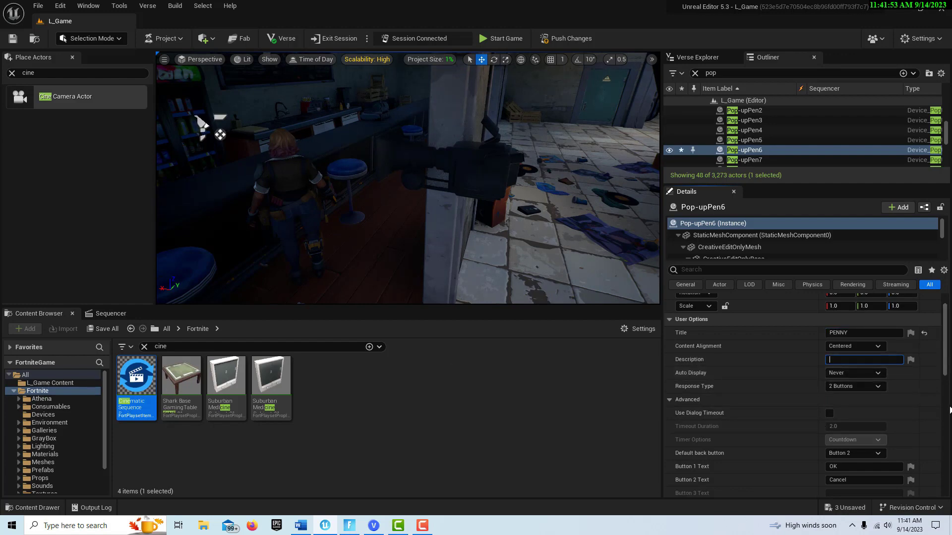
{"action": "type", "text": "Thanks for waiting. Here is you"}
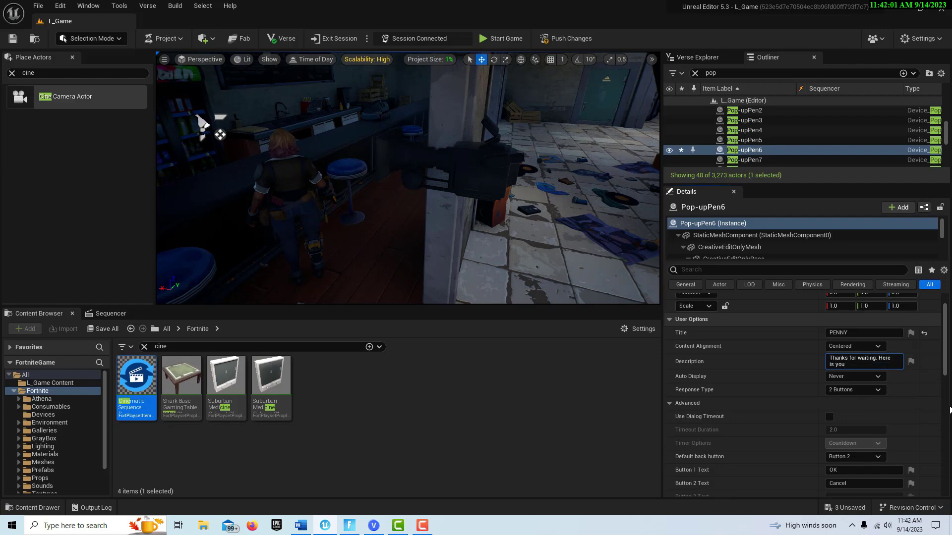
{"action": "type", "text": " drink. And let us have t"}
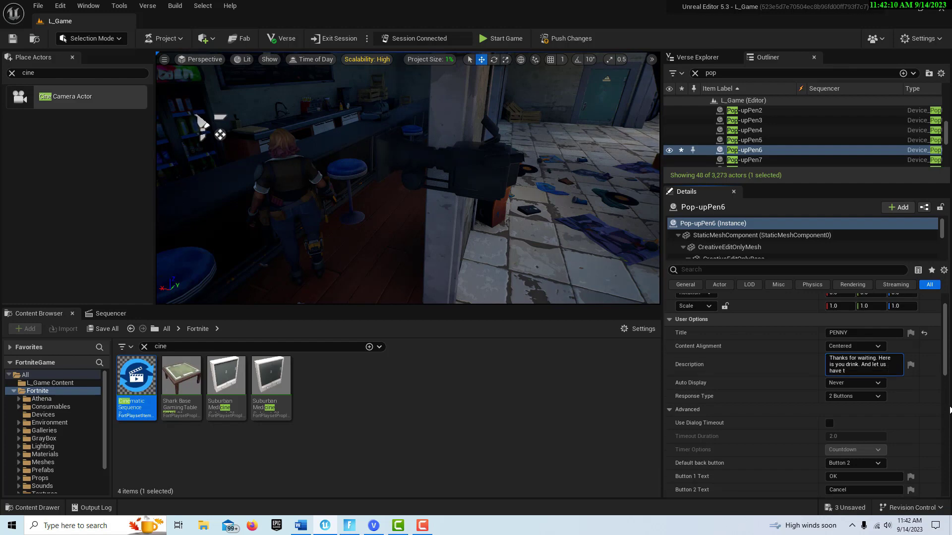
{"action": "key", "text": "BackSpace"}
{"action": "type", "text": "a toast to our continued"}
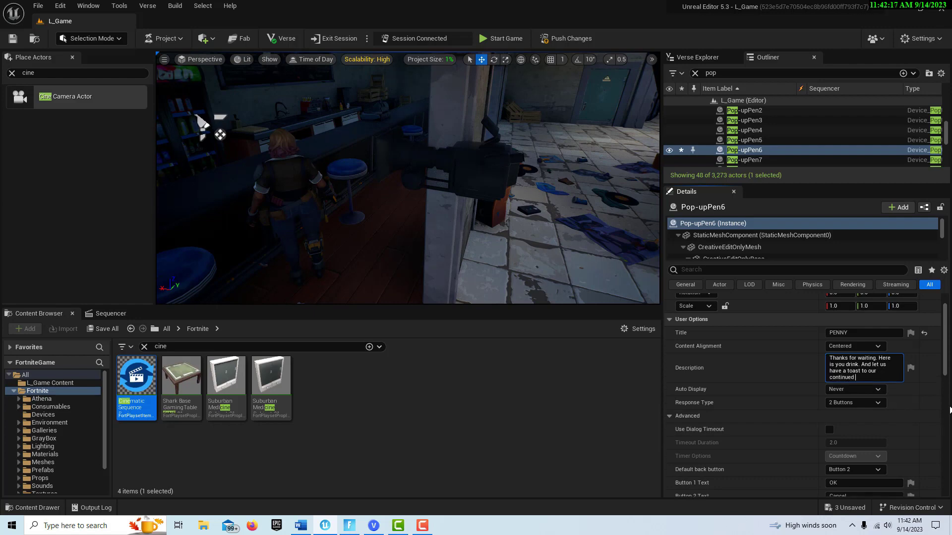
{"action": "type", "text": " success."}
{"action": "left_click", "coordinate": [856, 402]}
Reduce Pop-upPen6 to a single button and make Button 1 the default back button
{"action": "left_click", "coordinate": [860, 412]}
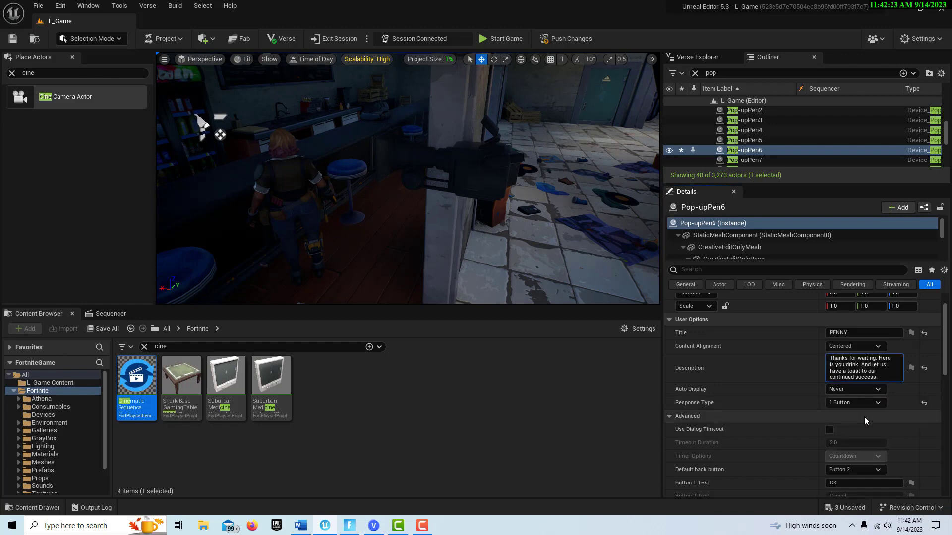
{"action": "scroll", "coordinate": [864, 416], "scroll_direction": "down", "scroll_amount": 3}
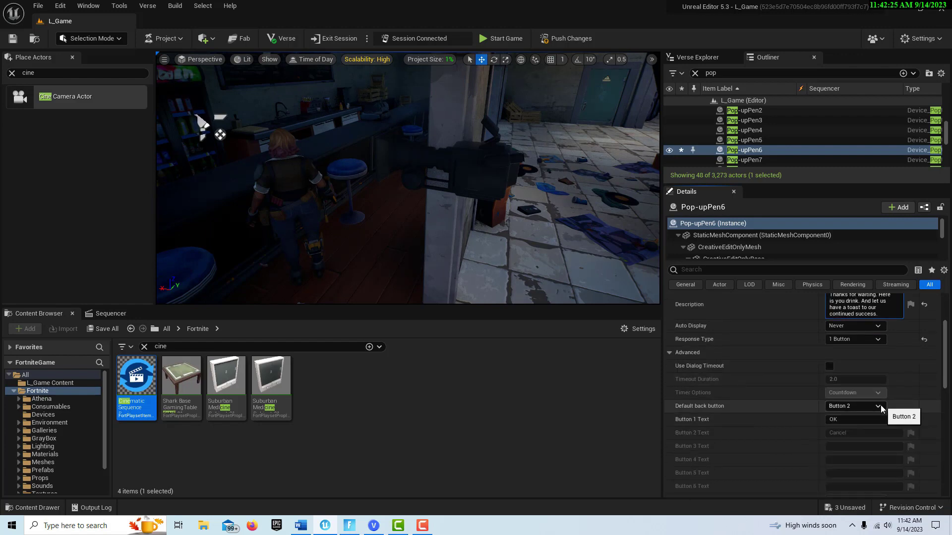
{"action": "left_click", "coordinate": [878, 406]}
{"action": "left_click", "coordinate": [860, 435]}
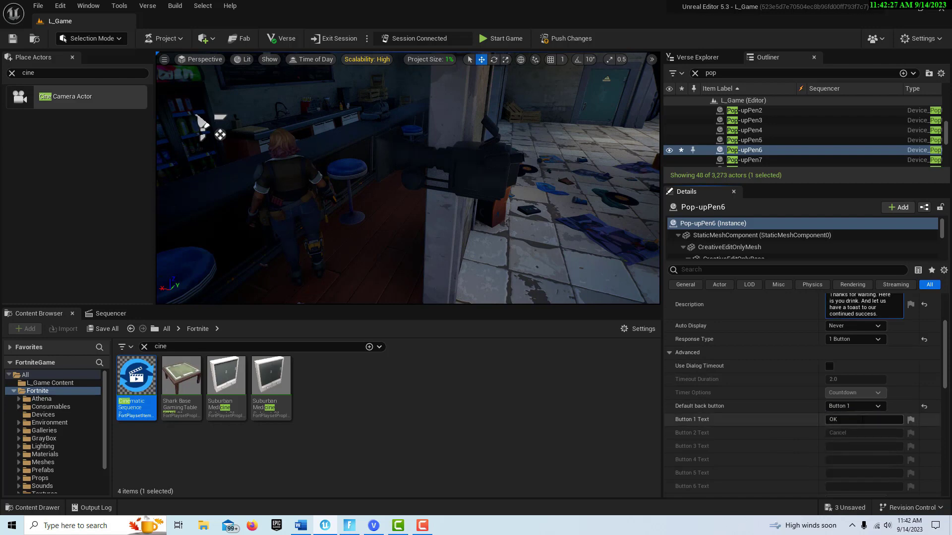
Label Button 1 'To our success.' and save the level
{"action": "left_click", "coordinate": [853, 420]}
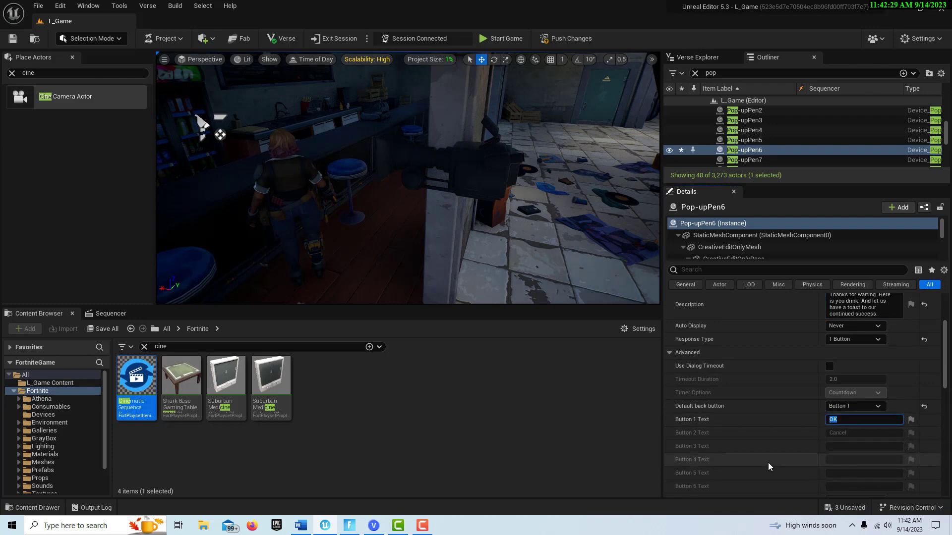
{"action": "type", "text": "That's a great toas"}
{"action": "key", "text": "BackSpace"}
{"action": "key", "text": "BackSpace"}
{"action": "key", "text": "BackSpace"}
{"action": "key", "text": "BackSpace"}
{"action": "key", "text": "BackSpace"}
{"action": "key", "text": "BackSpace"}
{"action": "key", "text": "BackSpace"}
{"action": "key", "text": "BackSpace"}
{"action": "key", "text": "BackSpace"}
{"action": "key", "text": "BackSpace"}
{"action": "key", "text": "BackSpace"}
{"action": "key", "text": "BackSpace"}
{"action": "key", "text": "BackSpace"}
{"action": "key", "text": "BackSpace"}
{"action": "key", "text": "BackSpace"}
{"action": "key", "text": "BackSpace"}
{"action": "key", "text": "BackSpace"}
{"action": "key", "text": "BackSpace"}
{"action": "key", "text": "BackSpace"}
{"action": "type", "text": "To our continu"}
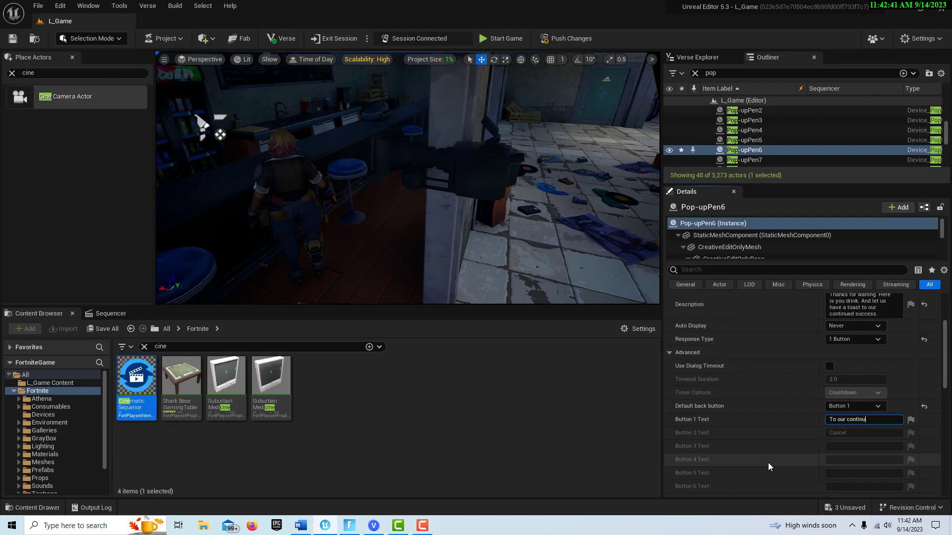
{"action": "key", "text": "BackSpace"}
{"action": "key", "text": "BackSpace"}
{"action": "key", "text": "BackSpace"}
{"action": "key", "text": "BackSpace"}
{"action": "key", "text": "BackSpace"}
{"action": "type", "text": "success."}
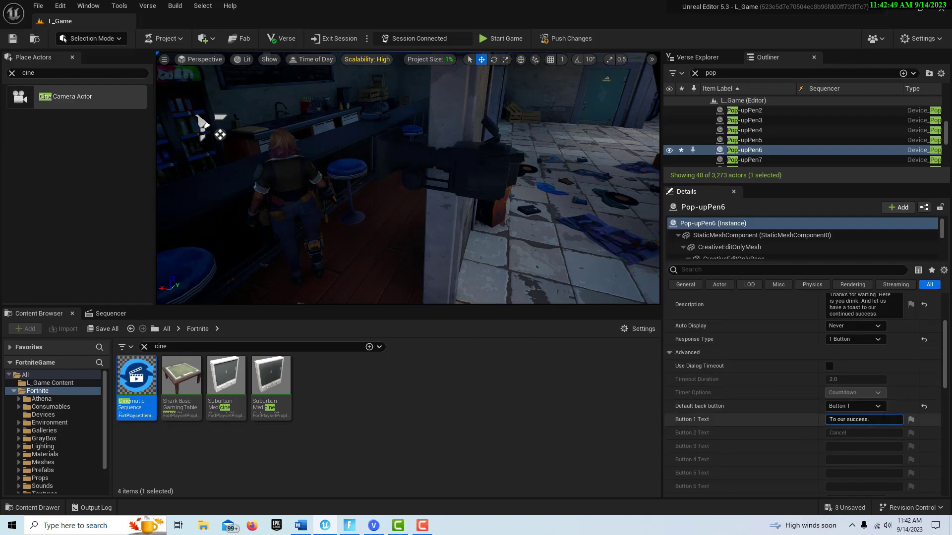
{"action": "left_click", "coordinate": [13, 40]}
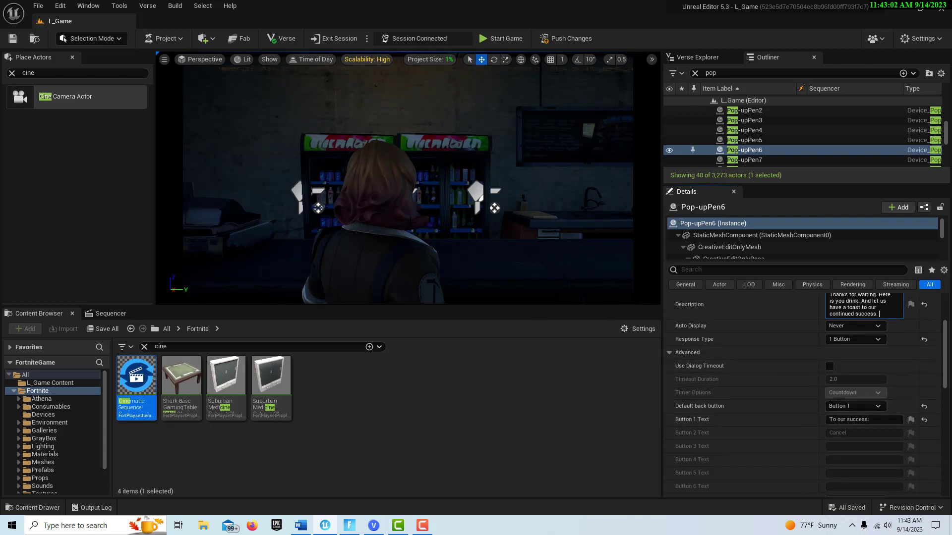
Add a second Turn Off Visibility entry on Penny's Character Device11
{"action": "left_click", "coordinate": [350, 257]}
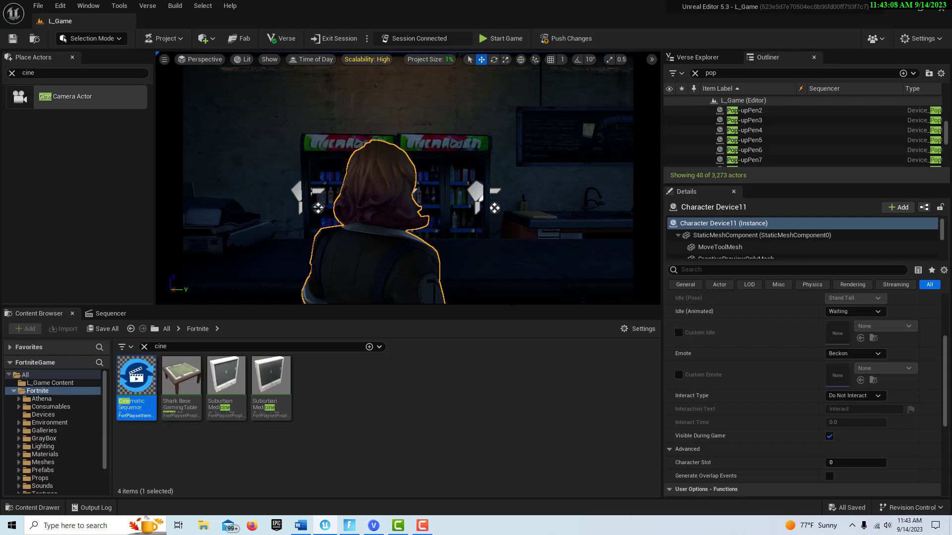
{"action": "left_click_drag", "start_coordinate": [510, 306], "coordinate": [503, 349]}
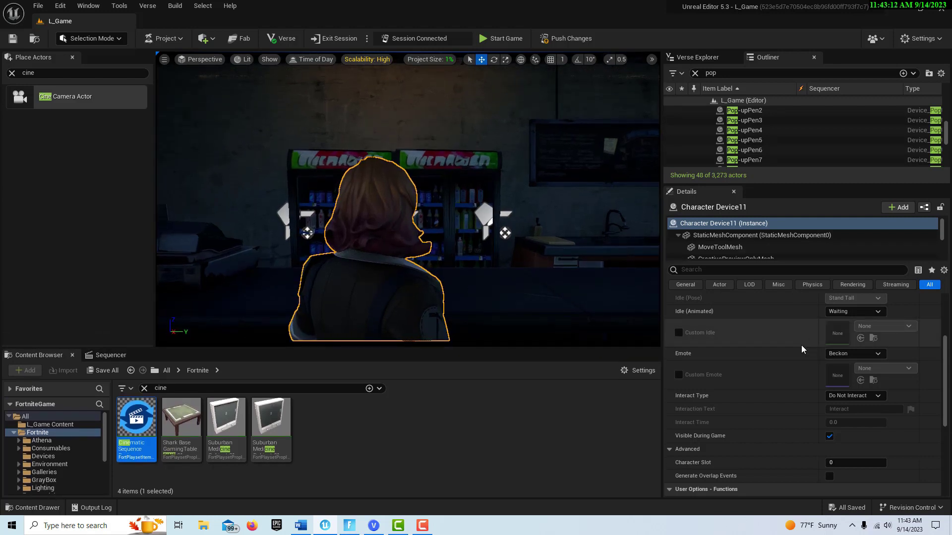
{"action": "scroll", "coordinate": [801, 346], "scroll_direction": "down", "scroll_amount": 5}
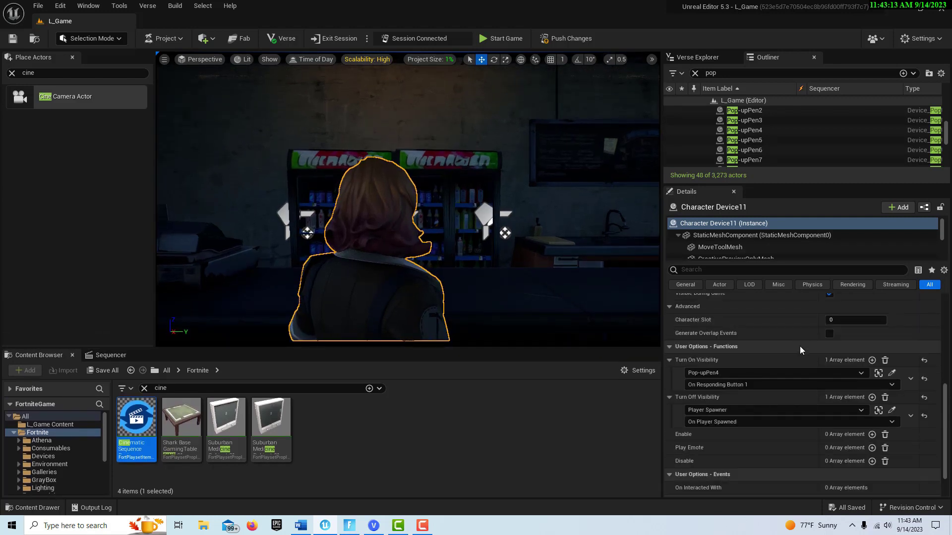
{"action": "left_click", "coordinate": [873, 398]}
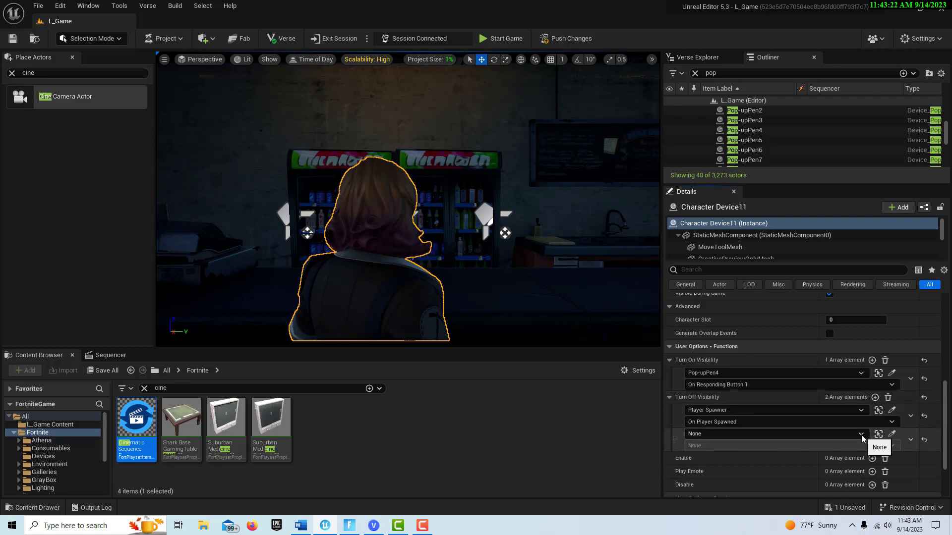
{"action": "left_click", "coordinate": [778, 154]}
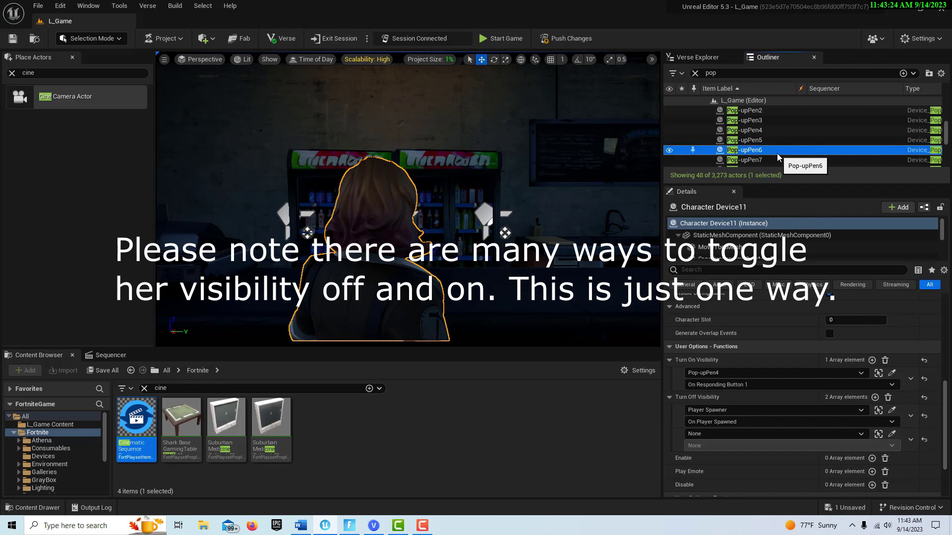
{"action": "scroll", "coordinate": [809, 360], "scroll_direction": "up", "scroll_amount": 3}
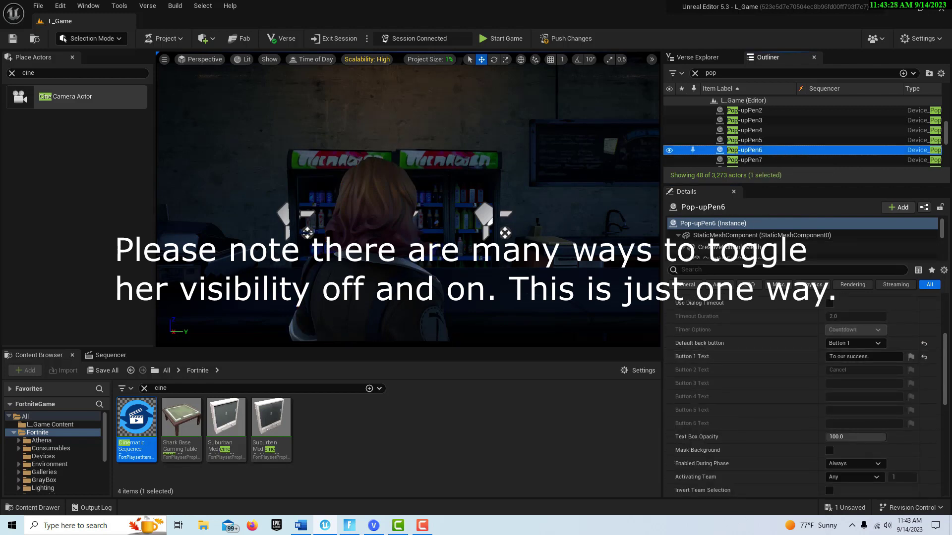
{"action": "left_click", "coordinate": [397, 322]}
{"action": "scroll", "coordinate": [734, 431], "scroll_direction": "down", "scroll_amount": 5}
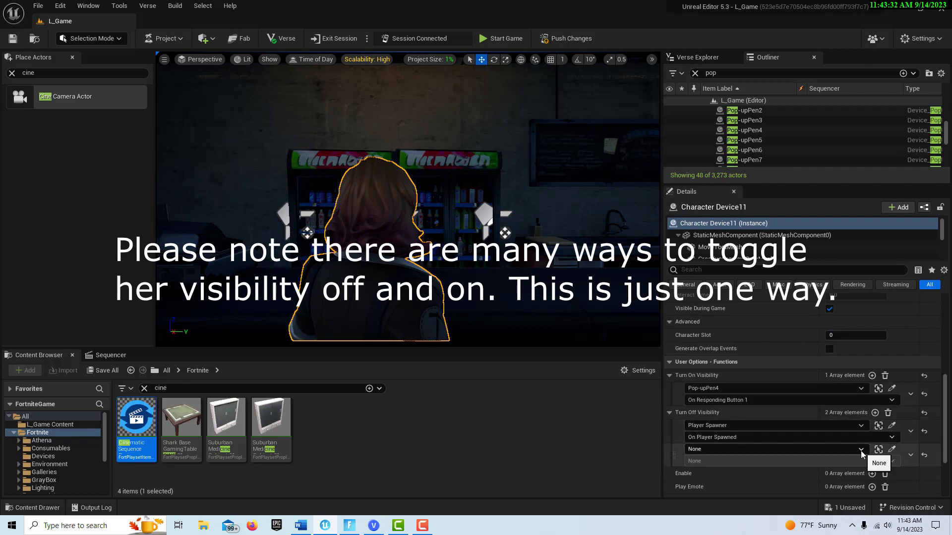
Bind the new entry to Pop-upPen6's On Responding Button 1 and save the level
{"action": "left_click", "coordinate": [861, 450]}
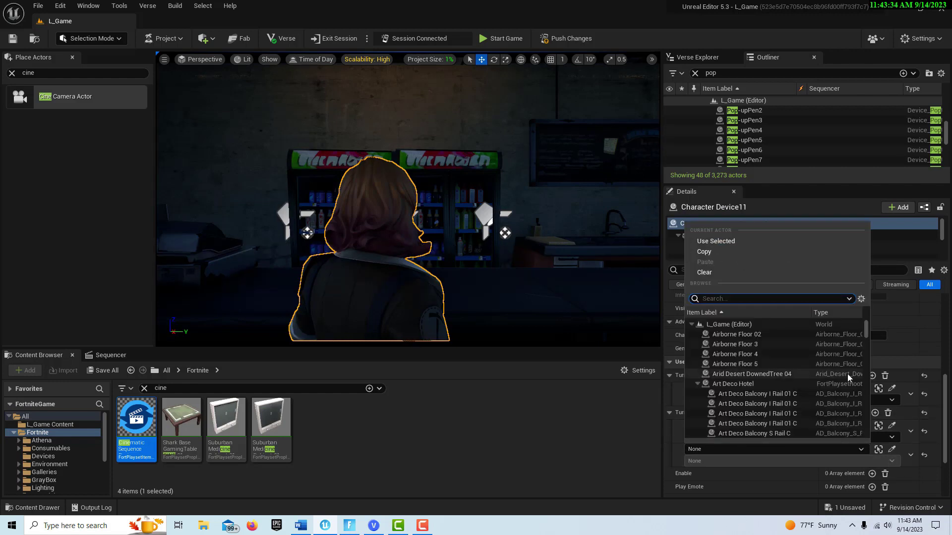
{"action": "type", "text": "pop"}
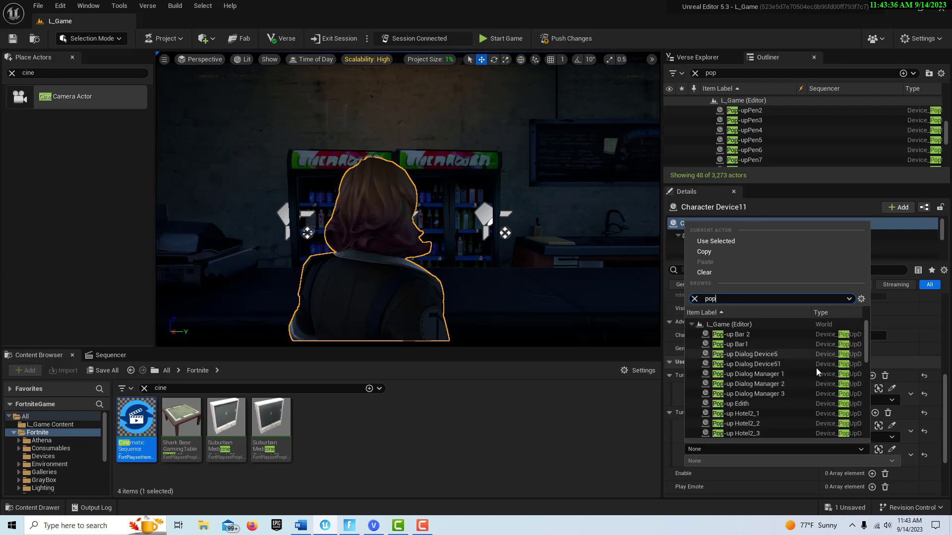
{"action": "scroll", "coordinate": [753, 392], "scroll_direction": "down", "scroll_amount": 6}
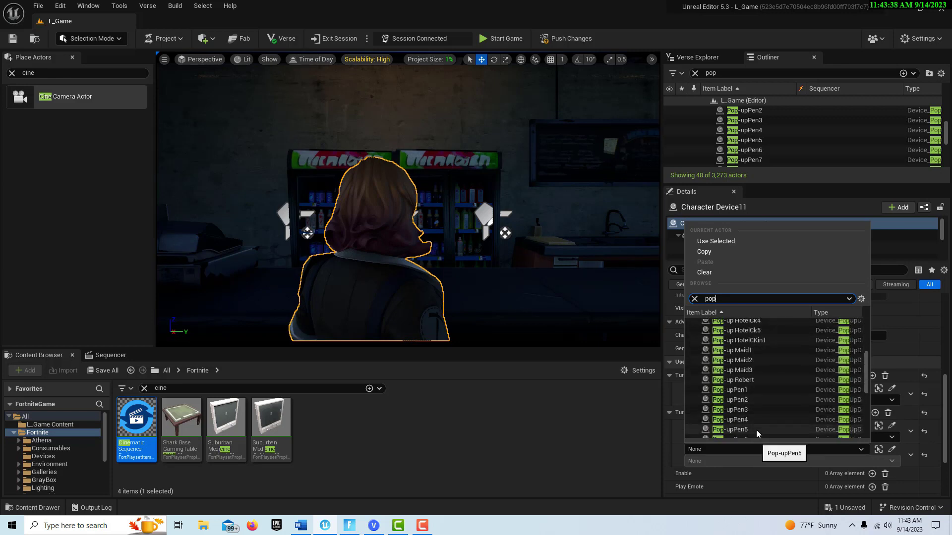
{"action": "scroll", "coordinate": [756, 430], "scroll_direction": "down", "scroll_amount": 1}
{"action": "left_click", "coordinate": [752, 421]}
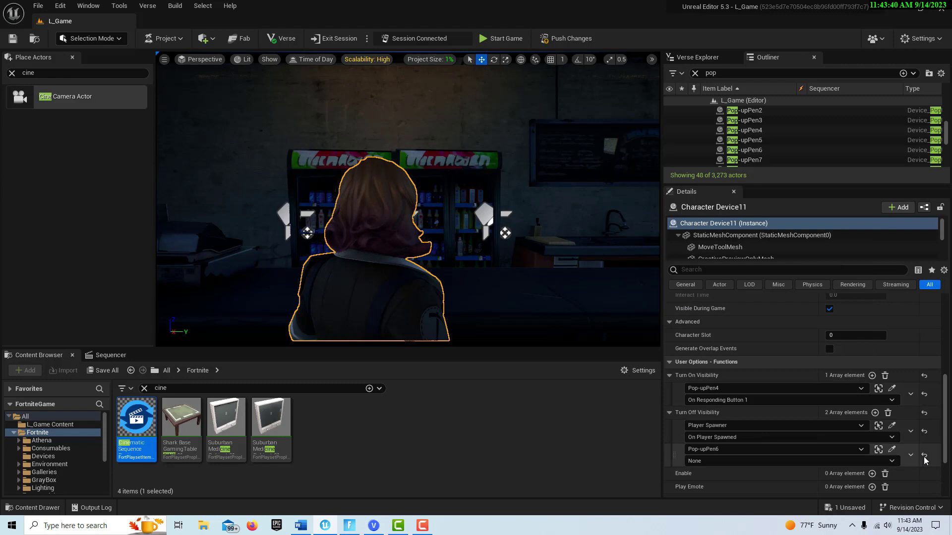
{"action": "left_click", "coordinate": [892, 461]}
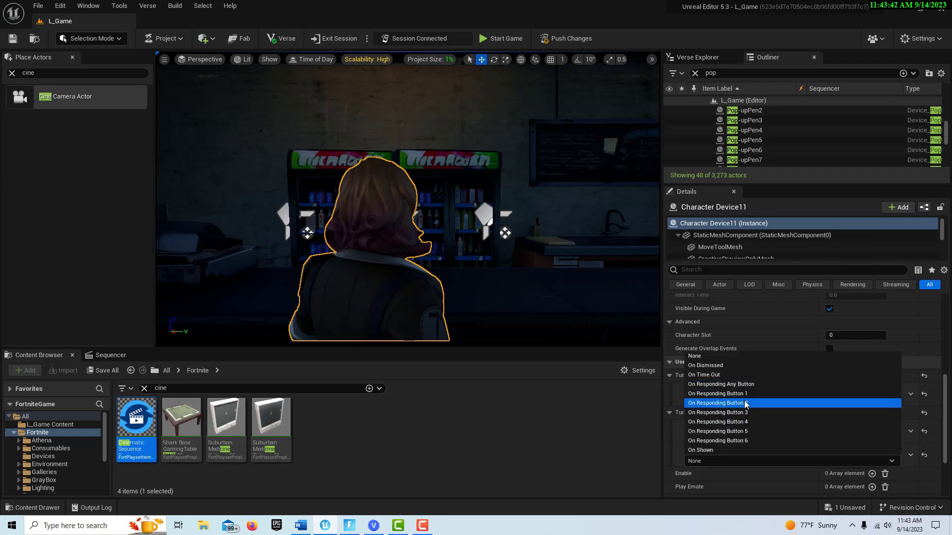
{"action": "left_click", "coordinate": [729, 393]}
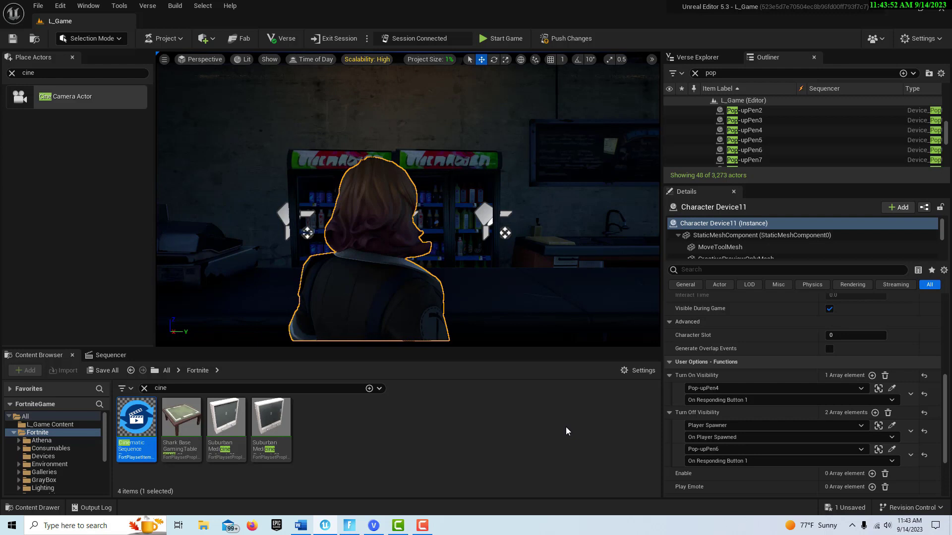
{"action": "left_click", "coordinate": [12, 38]}
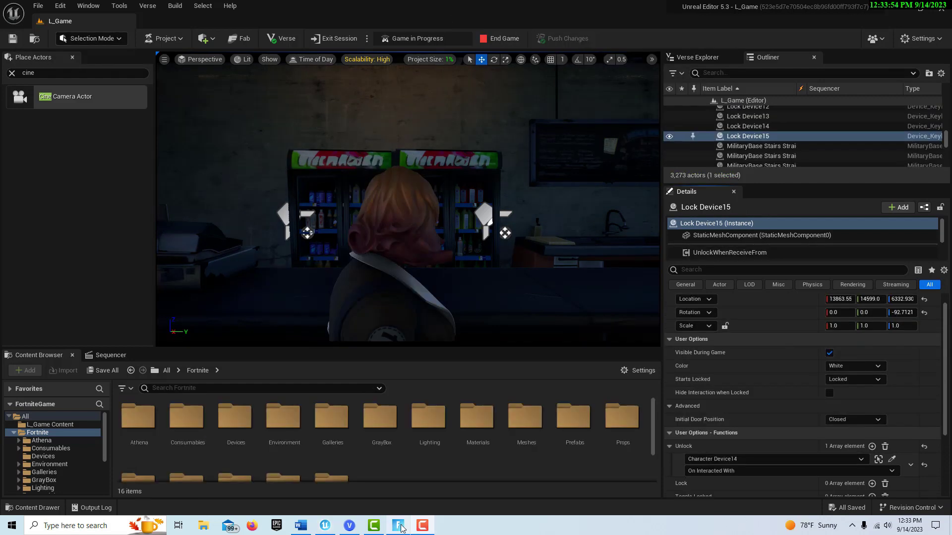
In the Fortnite playtest, drive from the parking lot to the building and exit the car
{"action": "left_click", "coordinate": [401, 528]}
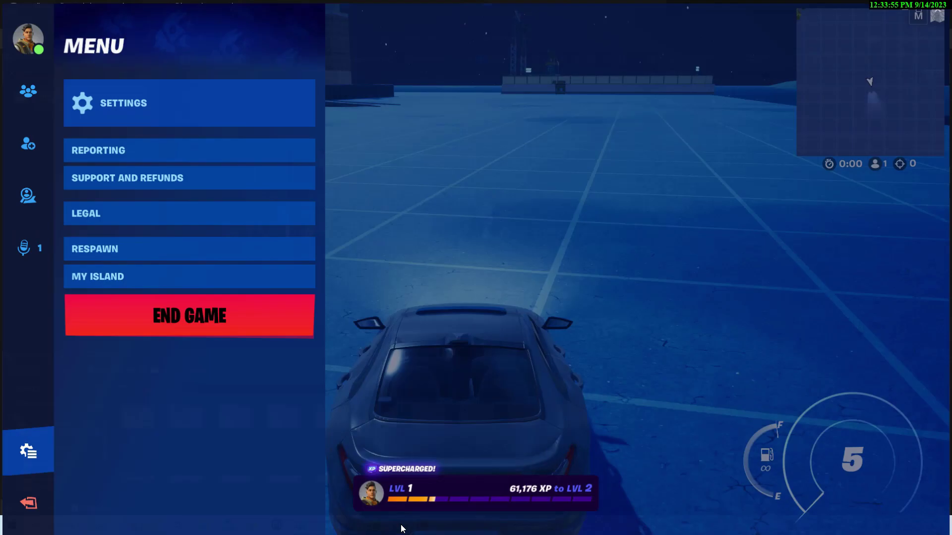
{"action": "key", "text": "Escape"}
{"action": "key", "text": "w"}
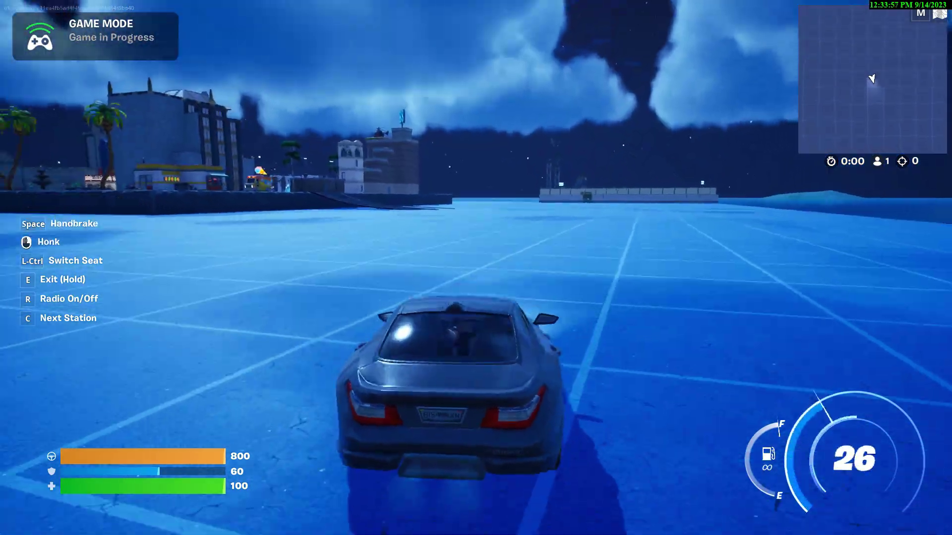
{"action": "key", "text": "a"}
{"action": "key", "text": "w"}
{"action": "key", "text": "a"}
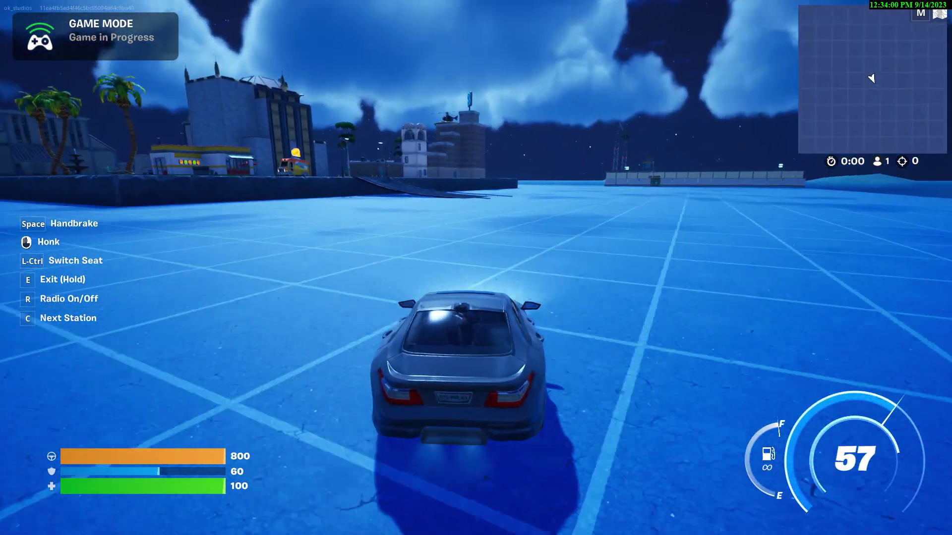
{"action": "key", "text": "a"}
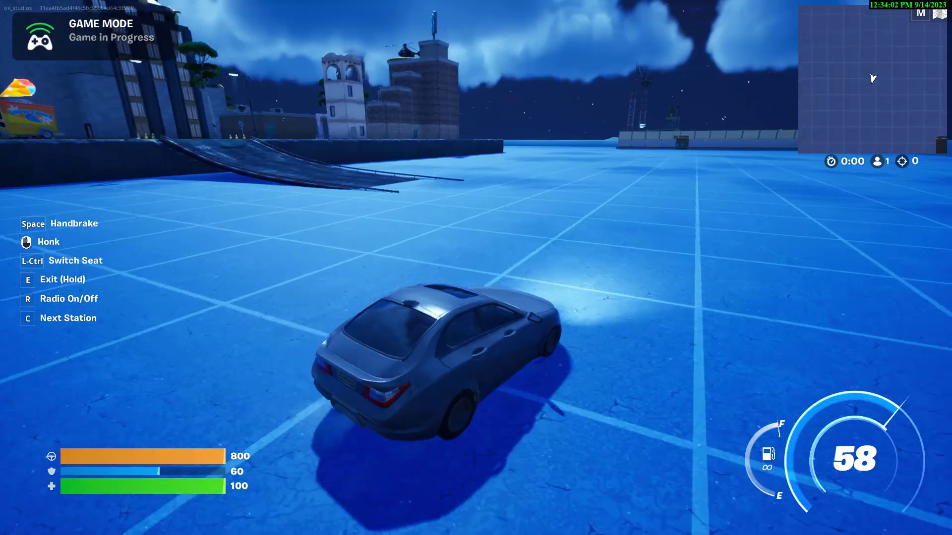
{"action": "key", "text": "w"}
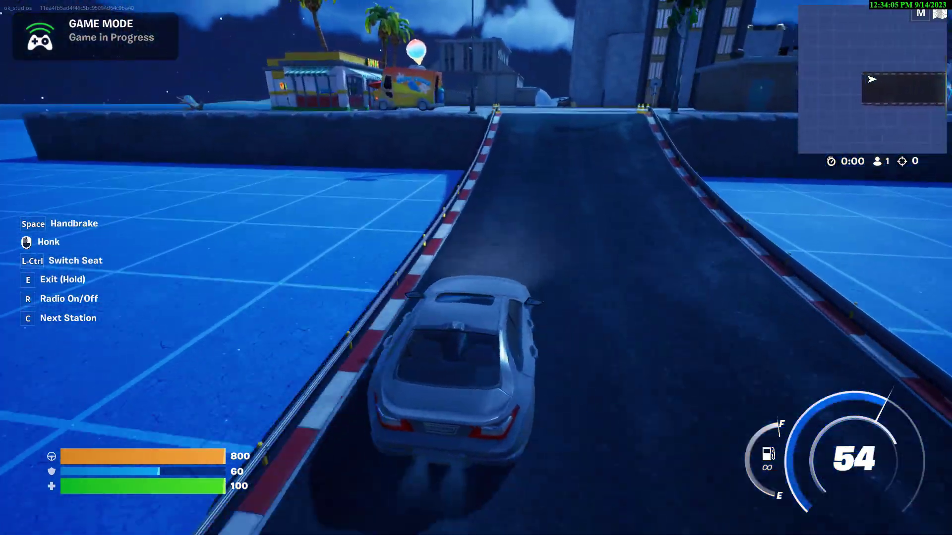
{"action": "key", "text": "w"}
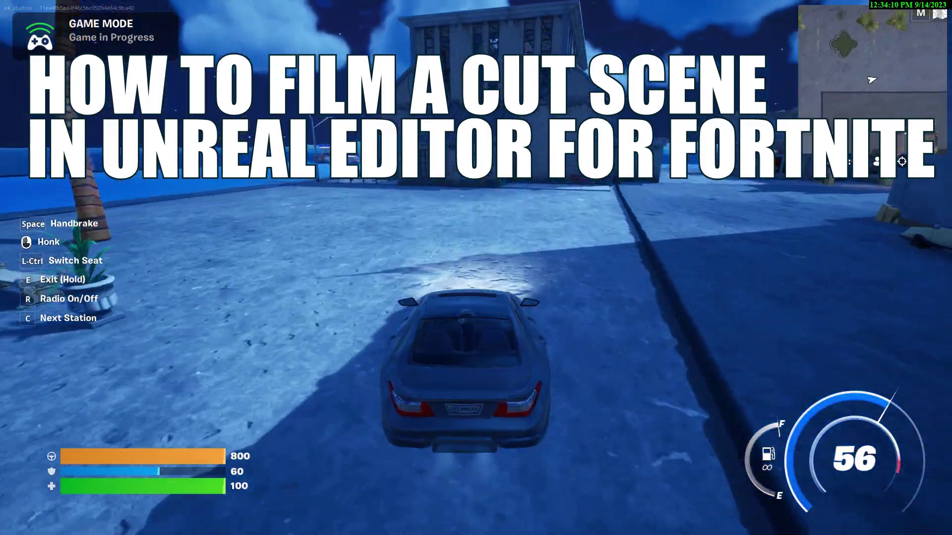
{"action": "key", "text": "s"}
{"action": "key", "text": "e"}
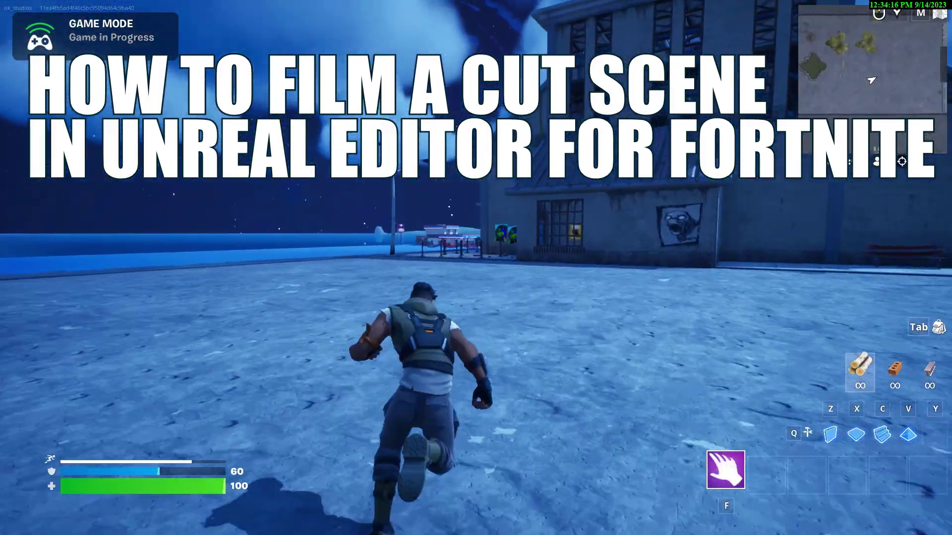
Walk through the building and upstairs to Penny in the upper lounge
{"action": "key", "text": "w"}
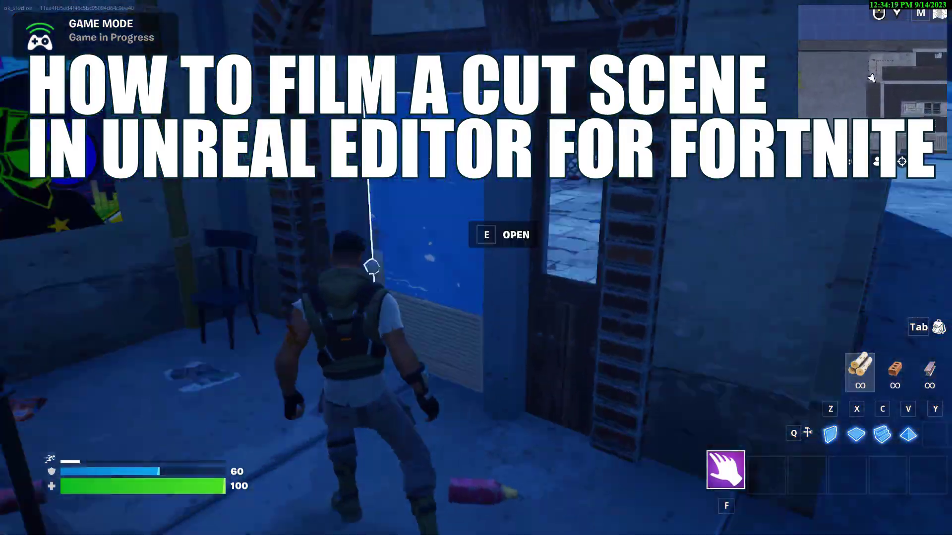
{"action": "key", "text": "w"}
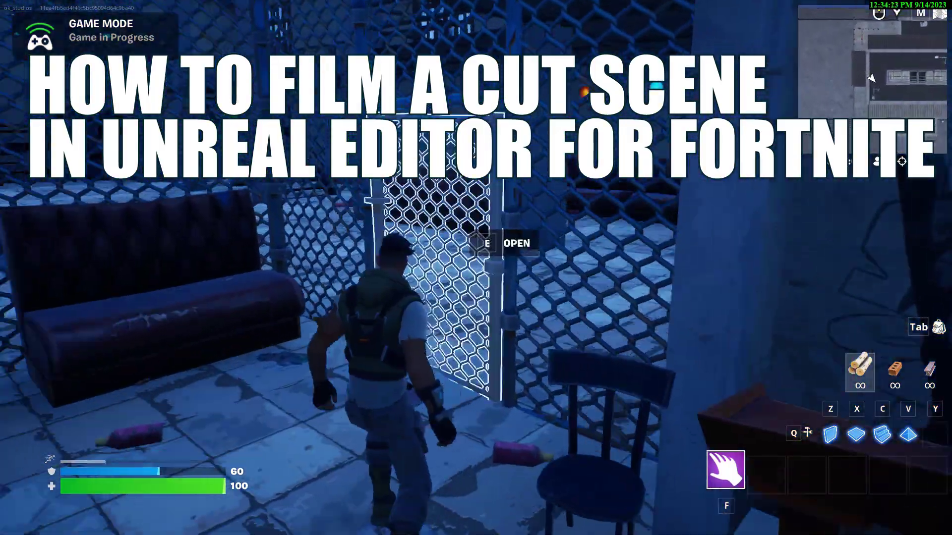
{"action": "key", "text": "w"}
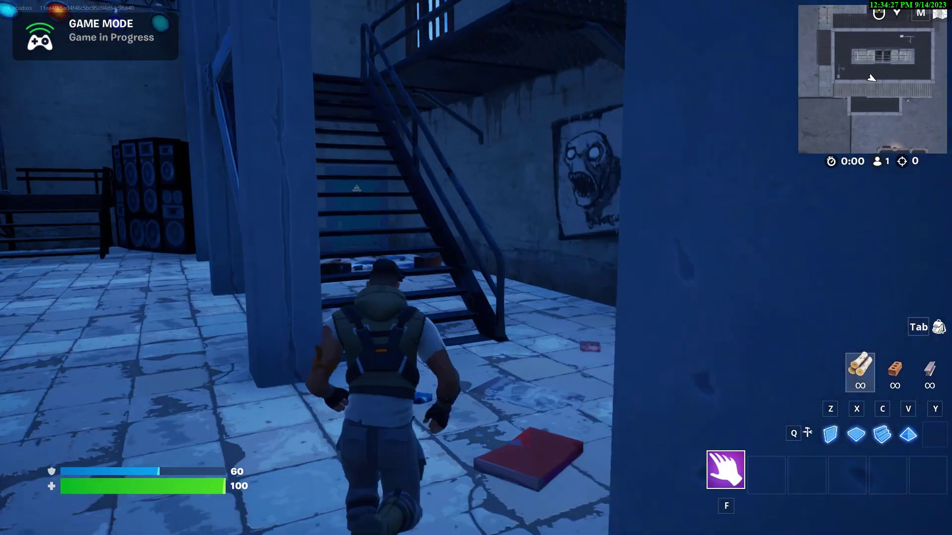
{"action": "key", "text": "w"}
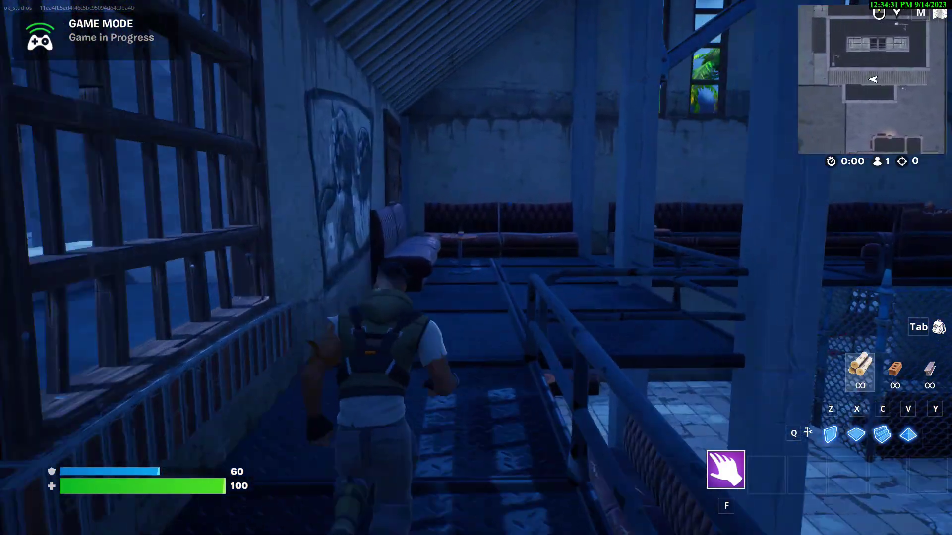
{"action": "key", "text": "w"}
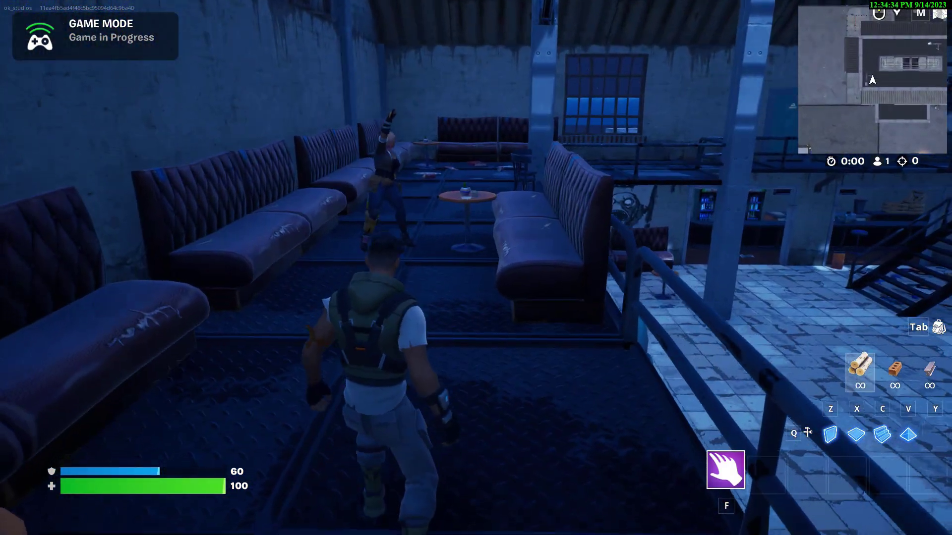
{"action": "key", "text": "w"}
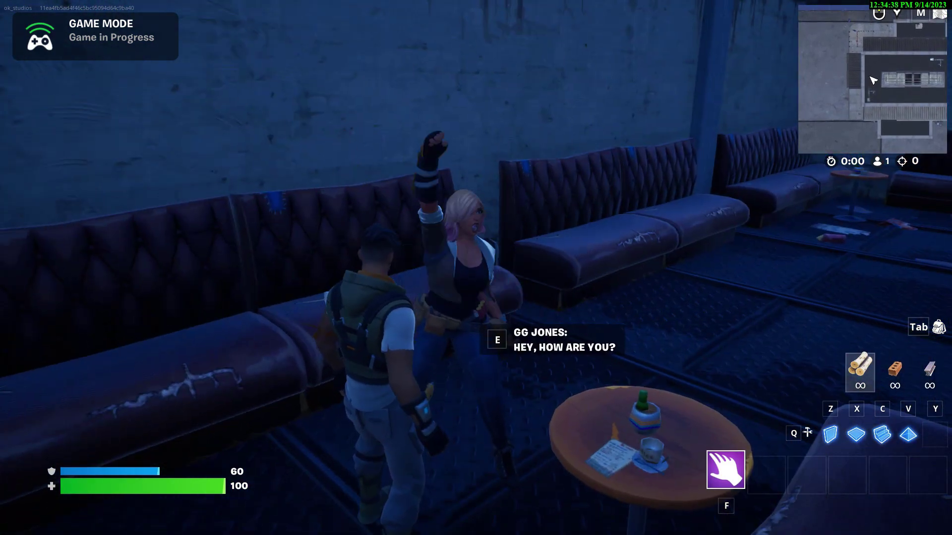
Talk to Penny, order a margarita, and agree to wait, triggering the bar cinematic
{"action": "key", "text": "e"}
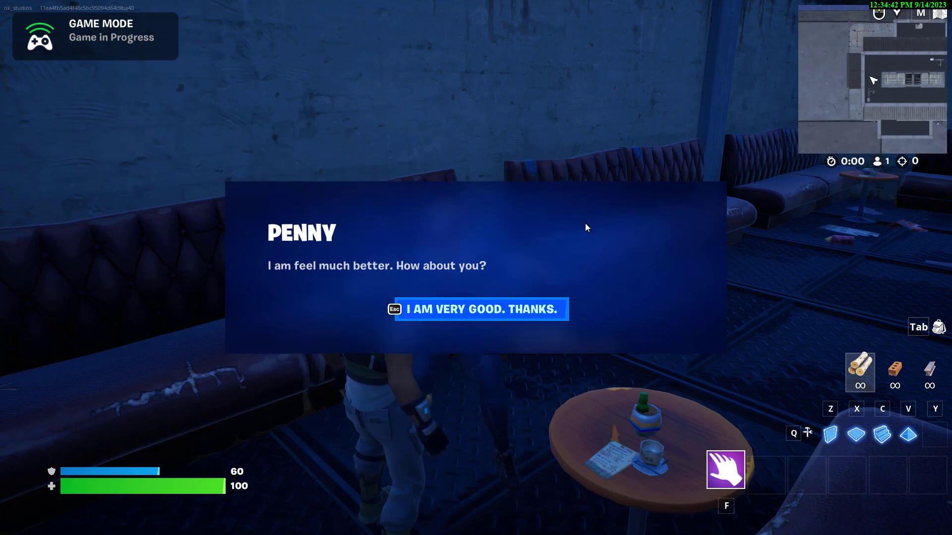
{"action": "left_click", "coordinate": [483, 311]}
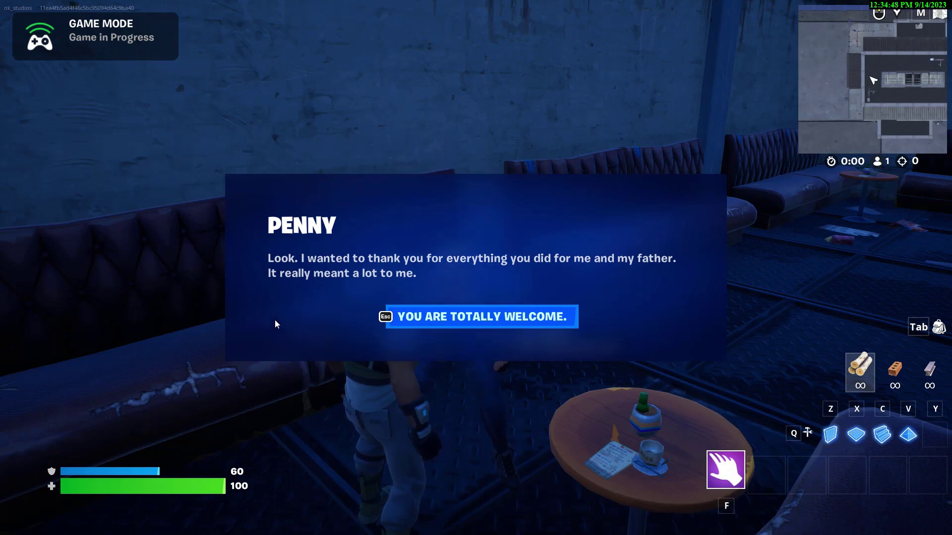
{"action": "left_click", "coordinate": [479, 319]}
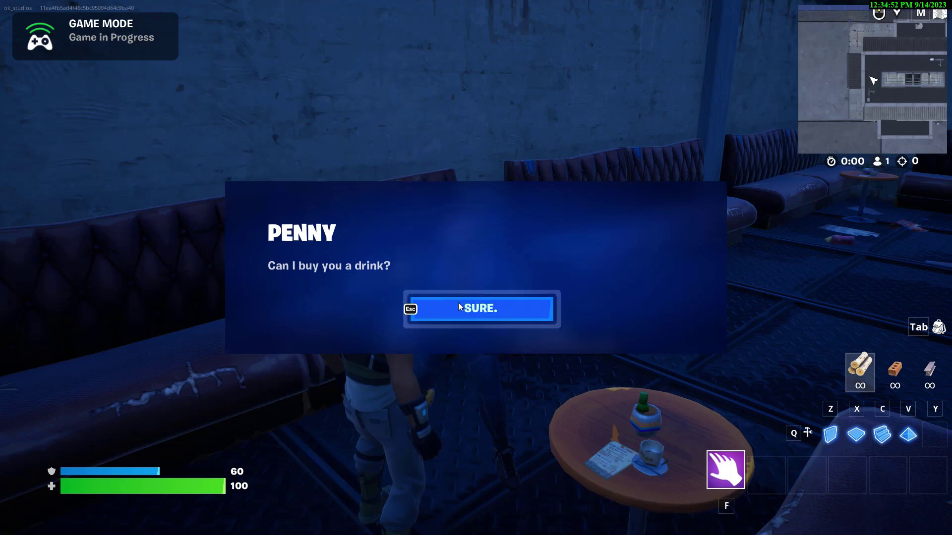
{"action": "left_click", "coordinate": [480, 310]}
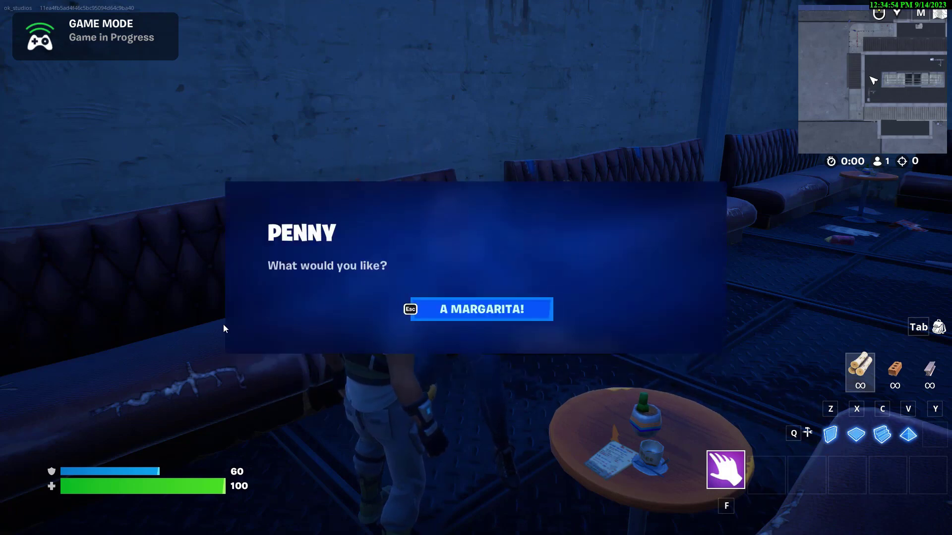
{"action": "left_click", "coordinate": [463, 313]}
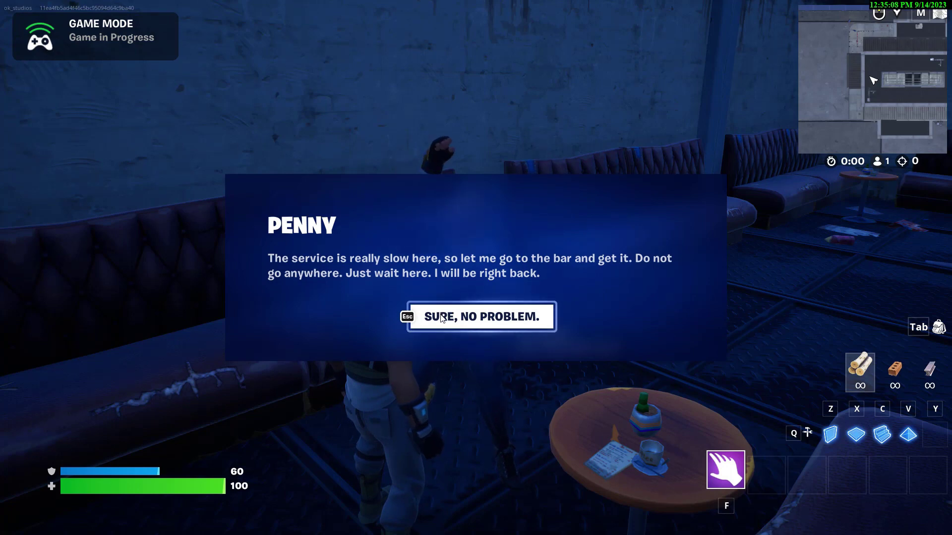
{"action": "left_click", "coordinate": [441, 315]}
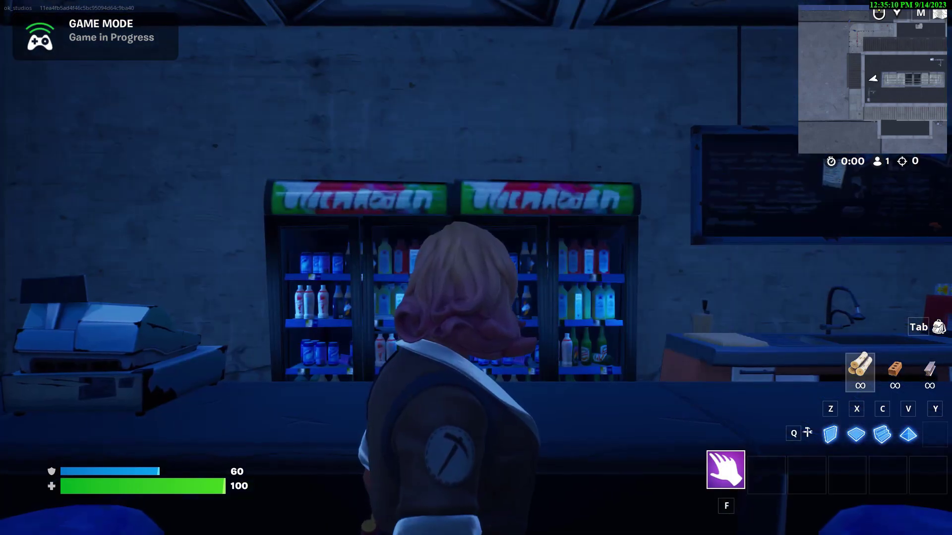